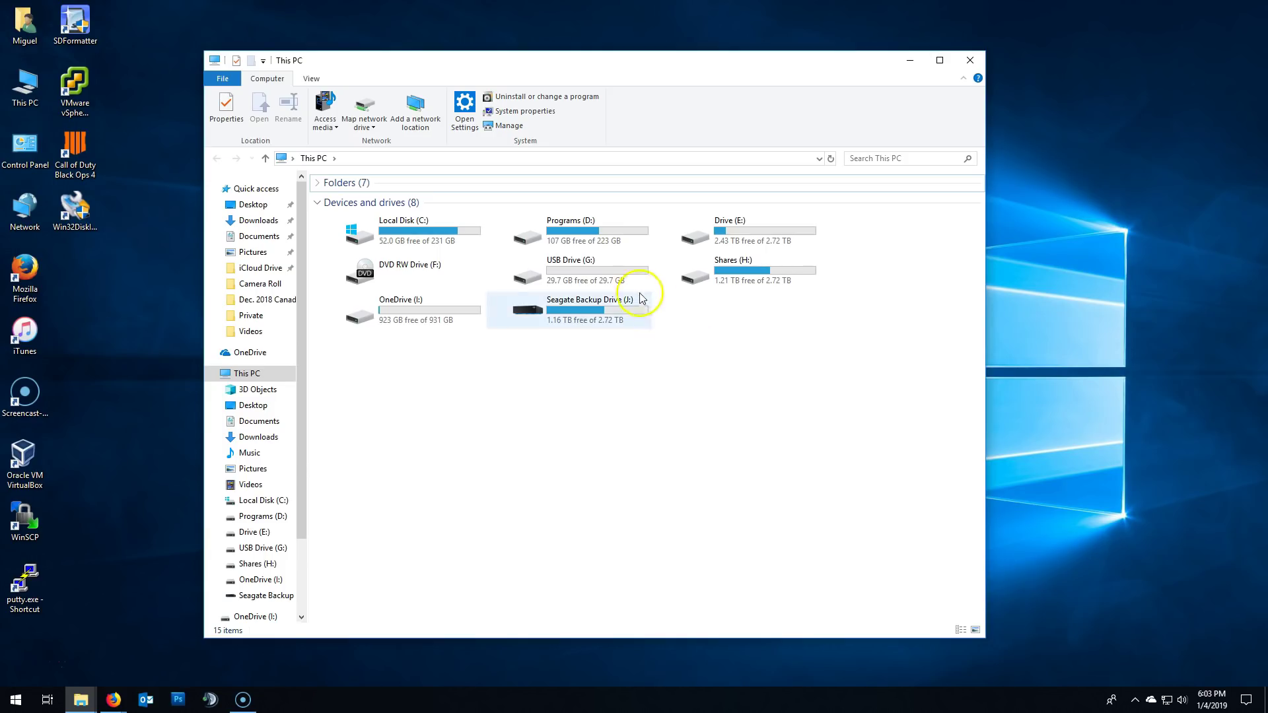
Select USB Drive (G:) in This PC to inspect the empty 29.7 GB drive
click(614, 277)
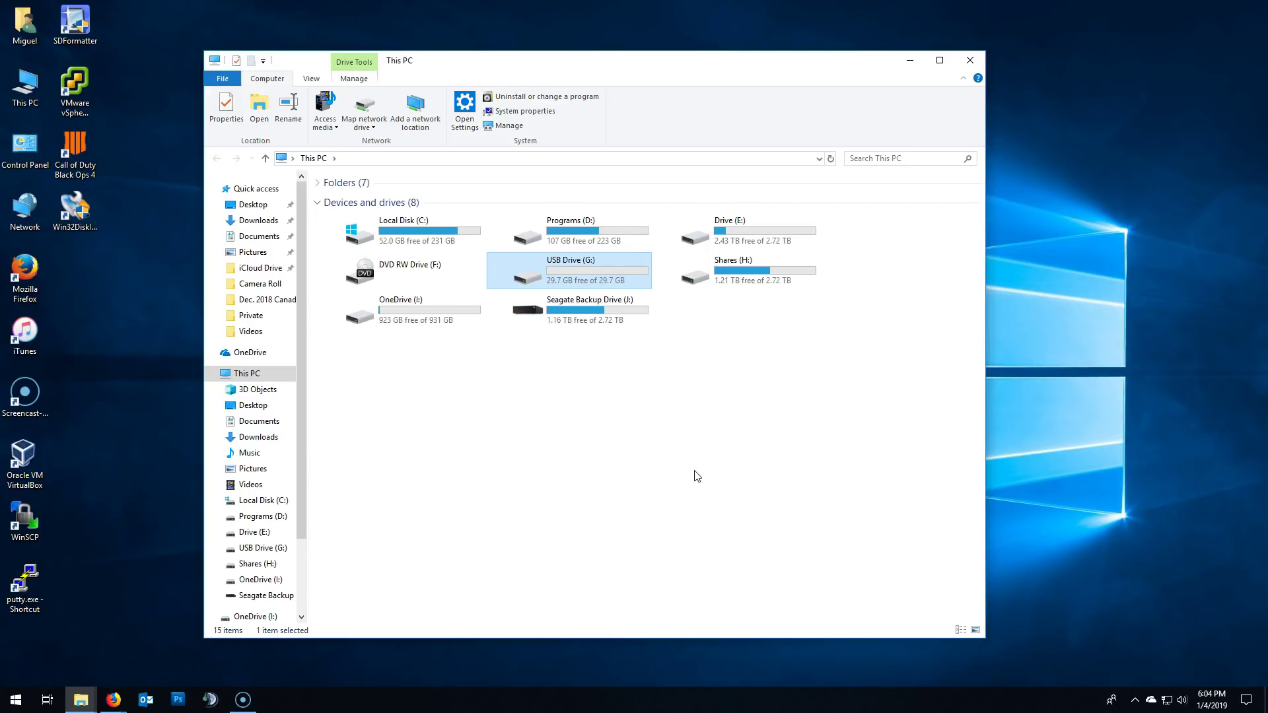
Close This PC, restore the DietPi site in Firefox and go to its Raspberry Pi download details
click(969, 61)
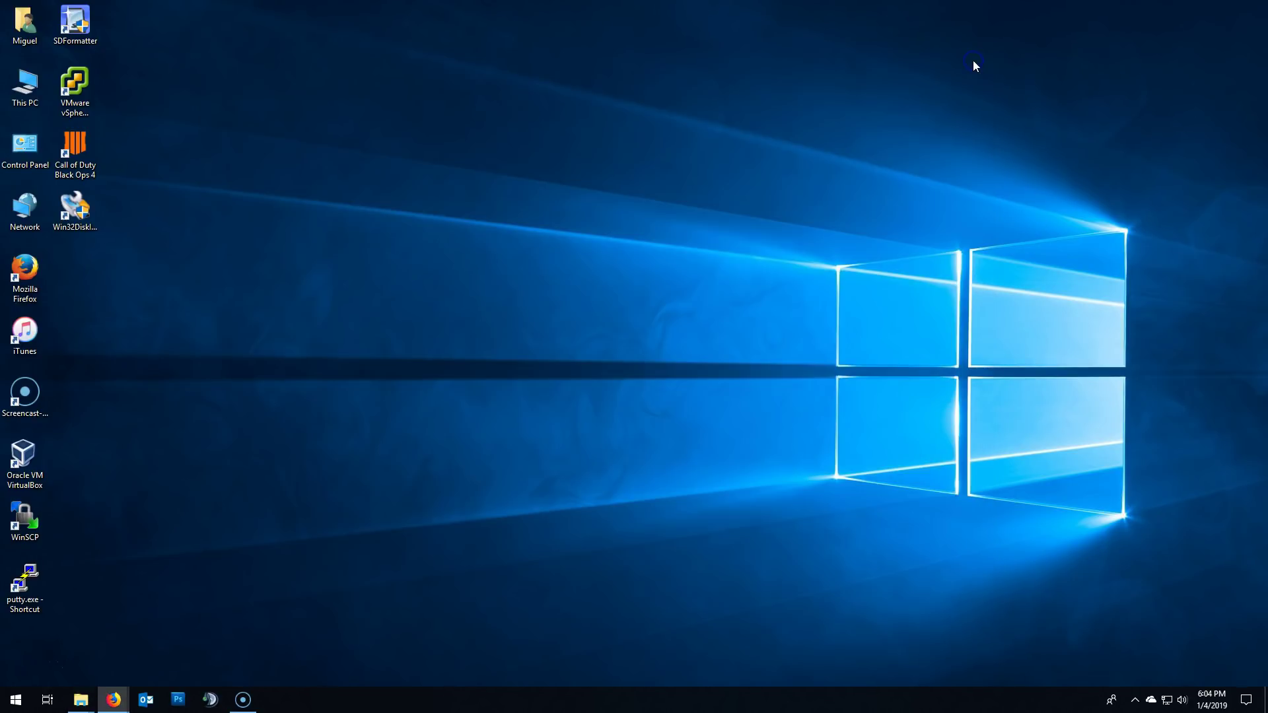
click(117, 702)
click(213, 634)
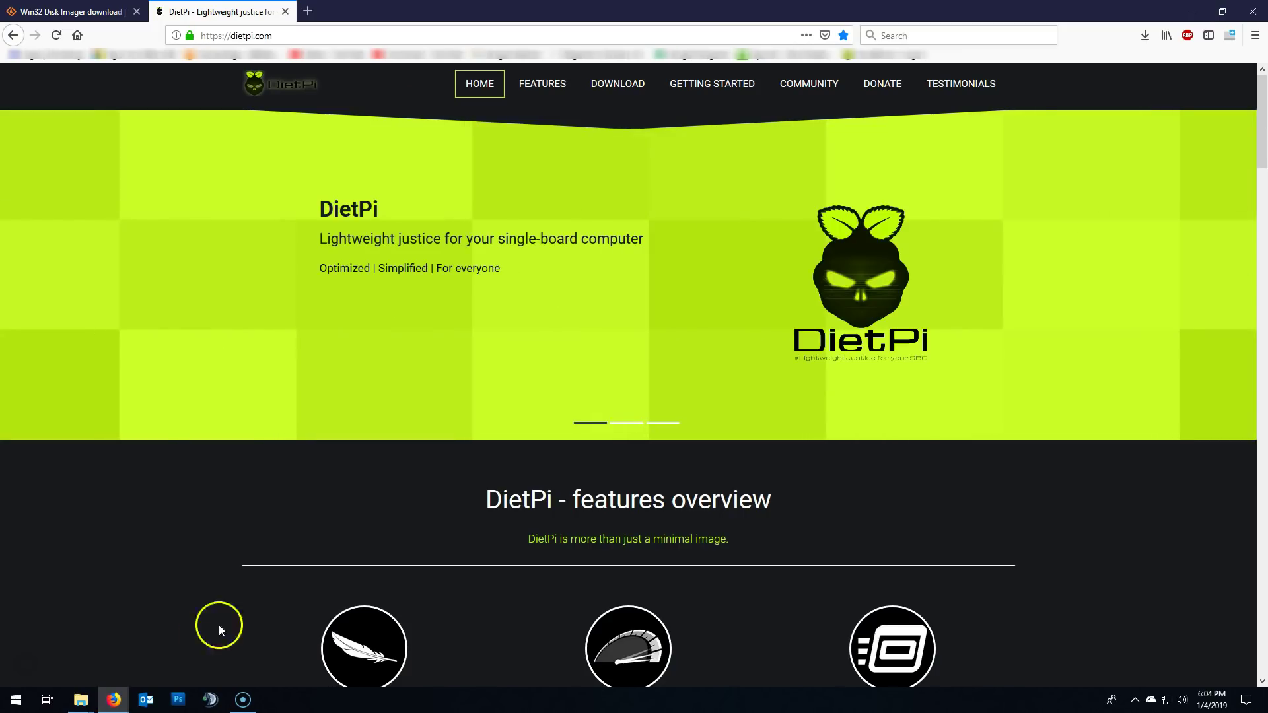
click(617, 84)
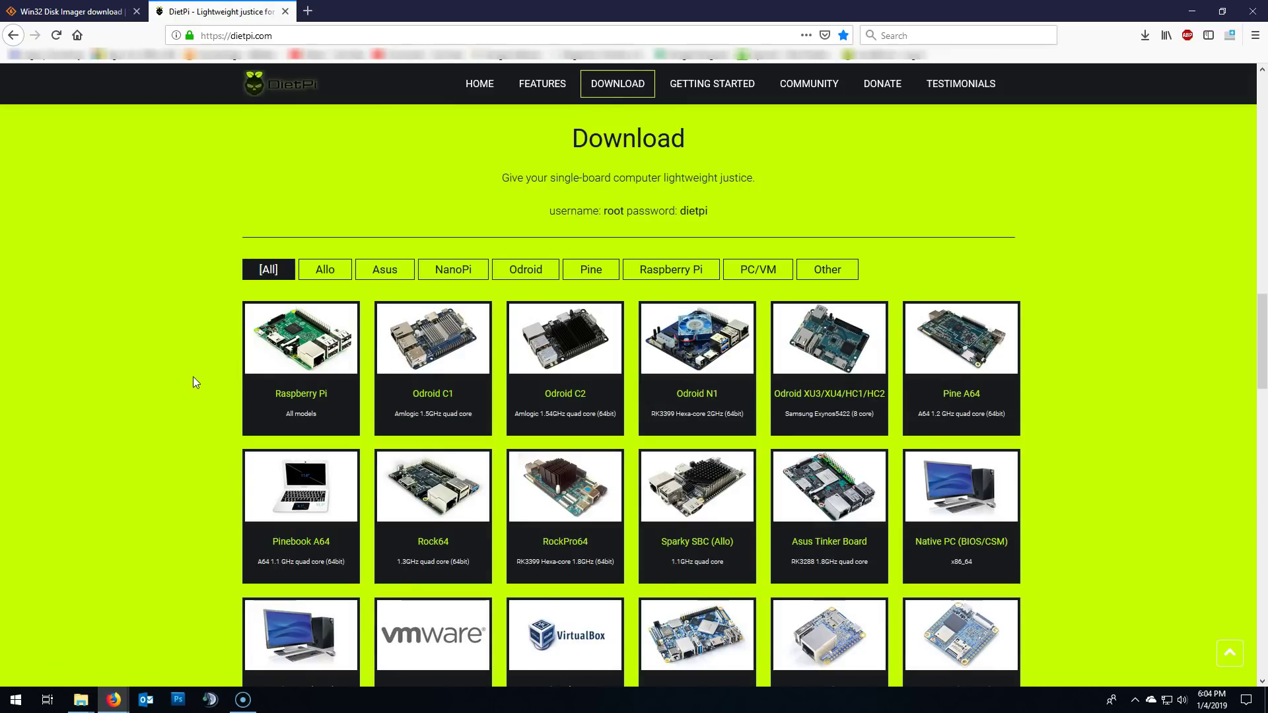
click(300, 357)
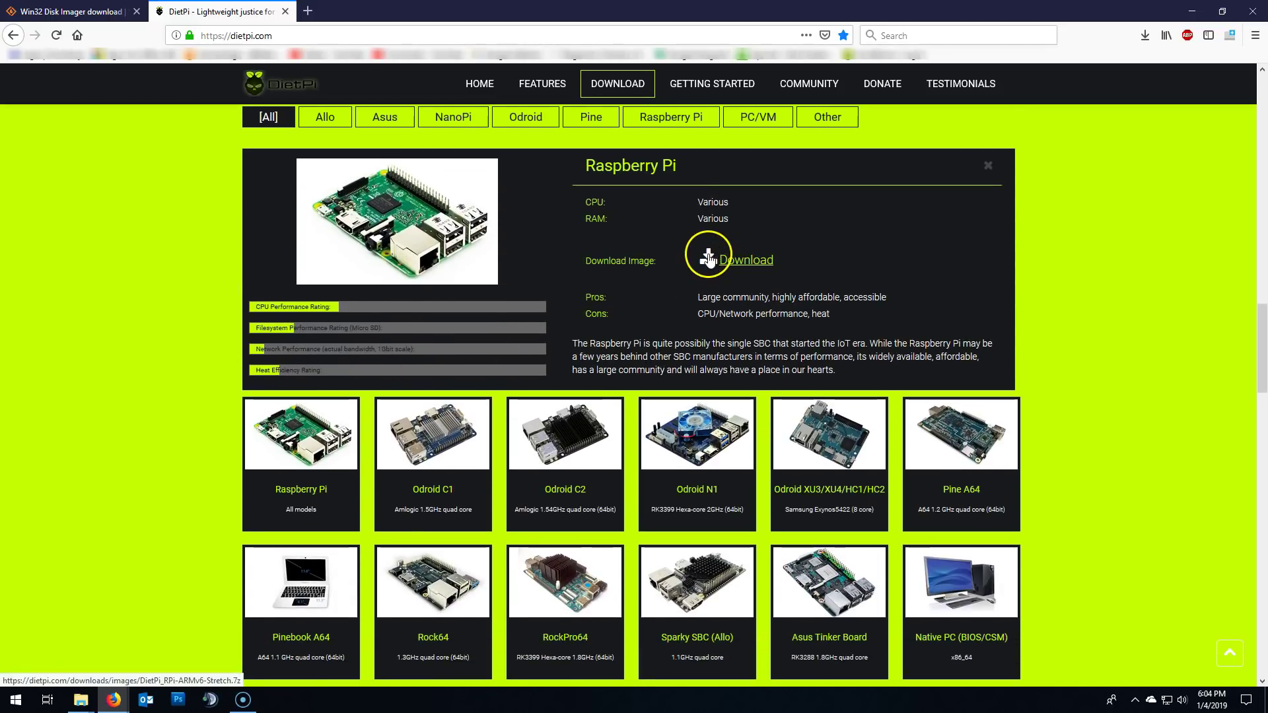
Save the DietPi Raspberry Pi image archive, glance at the Win32 Disk Imager page, and minimize Firefox
click(709, 260)
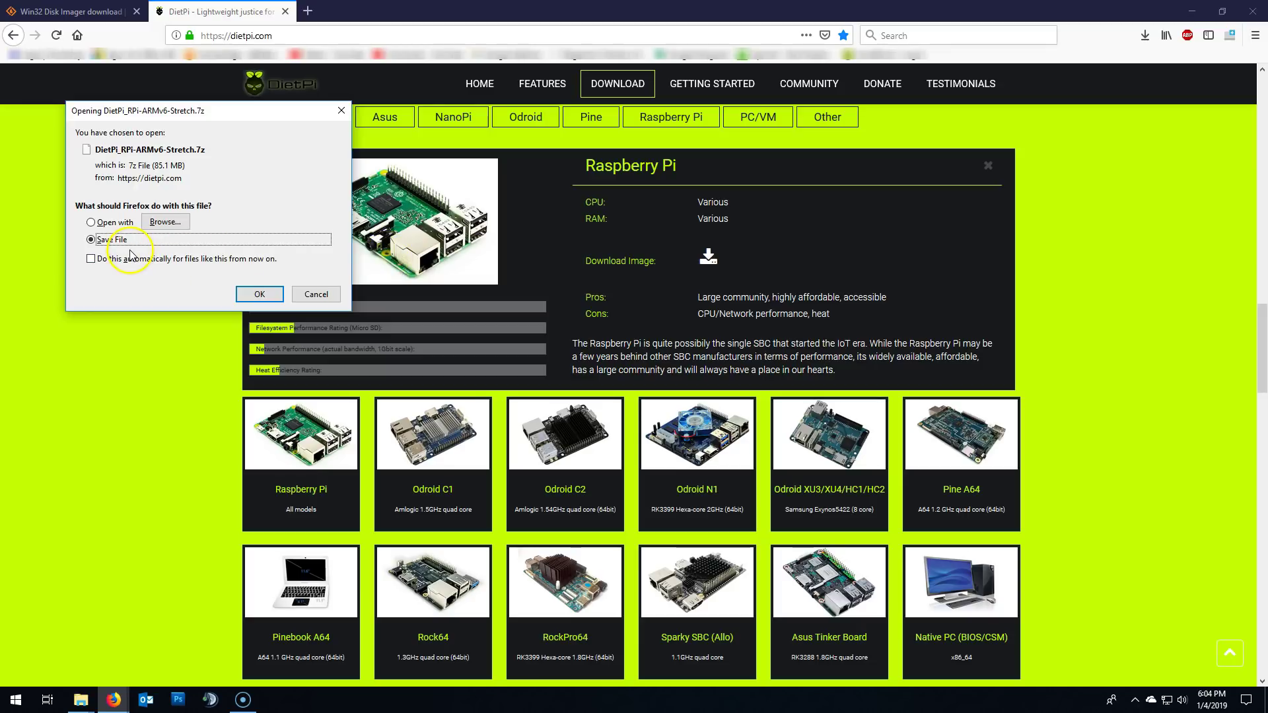
click(259, 296)
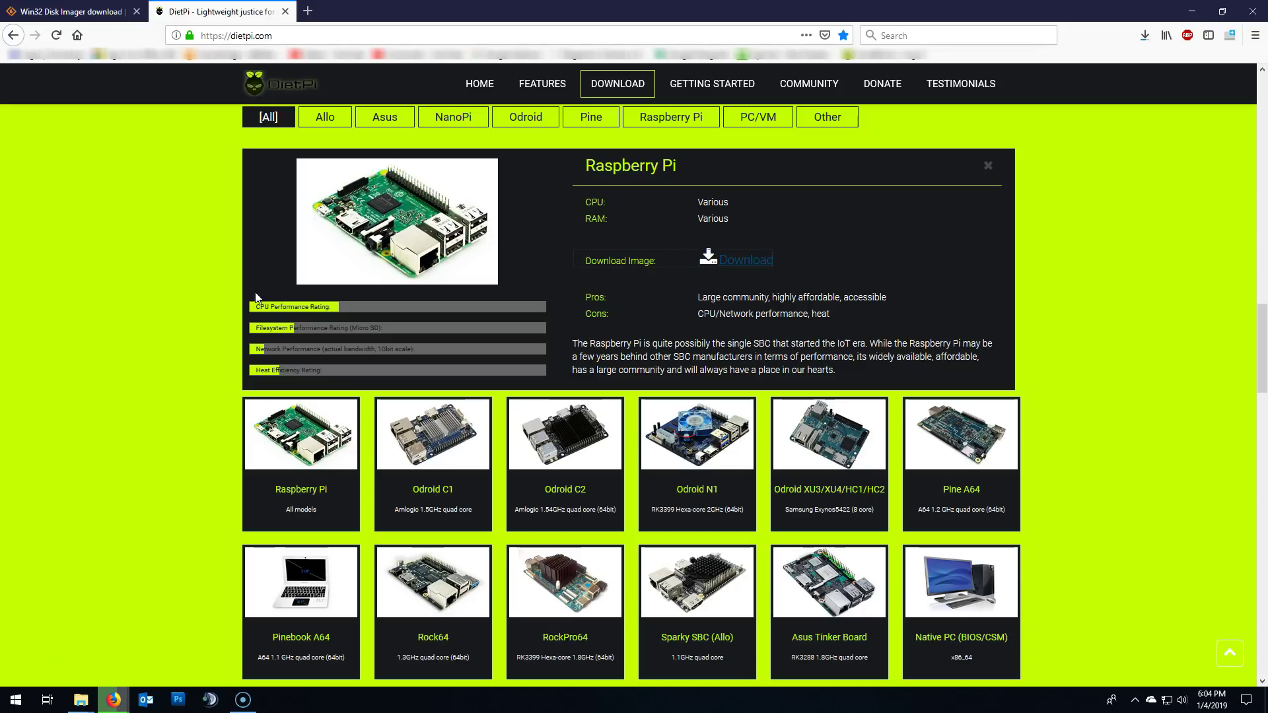
click(95, 15)
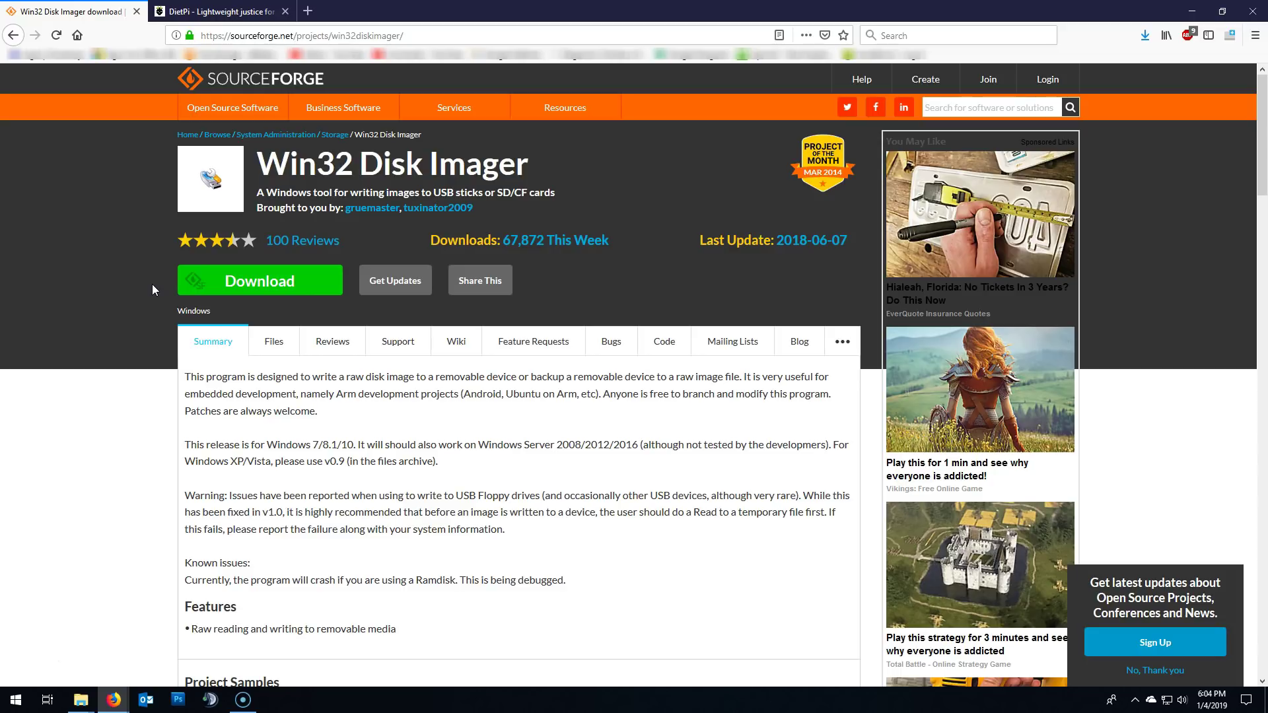
click(1191, 11)
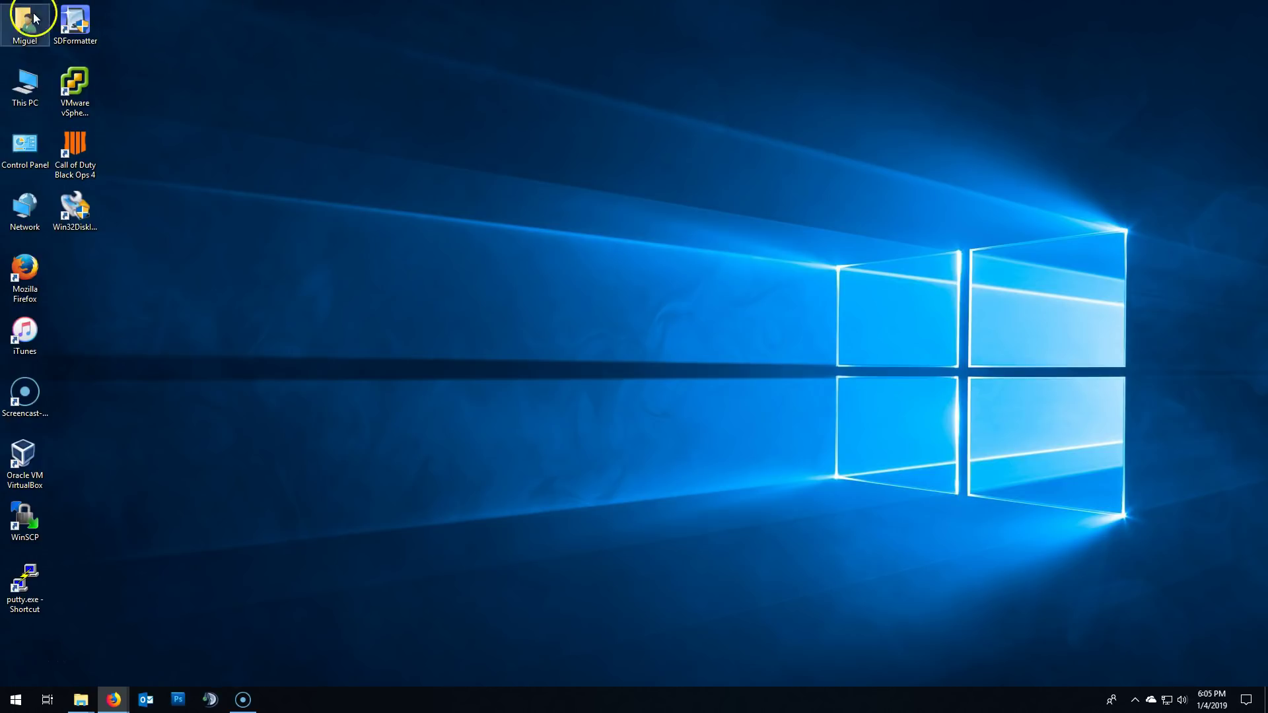
Go to the user's Downloads folder and select the DietPi .7z archive
click(25, 18)
double_click(24, 19)
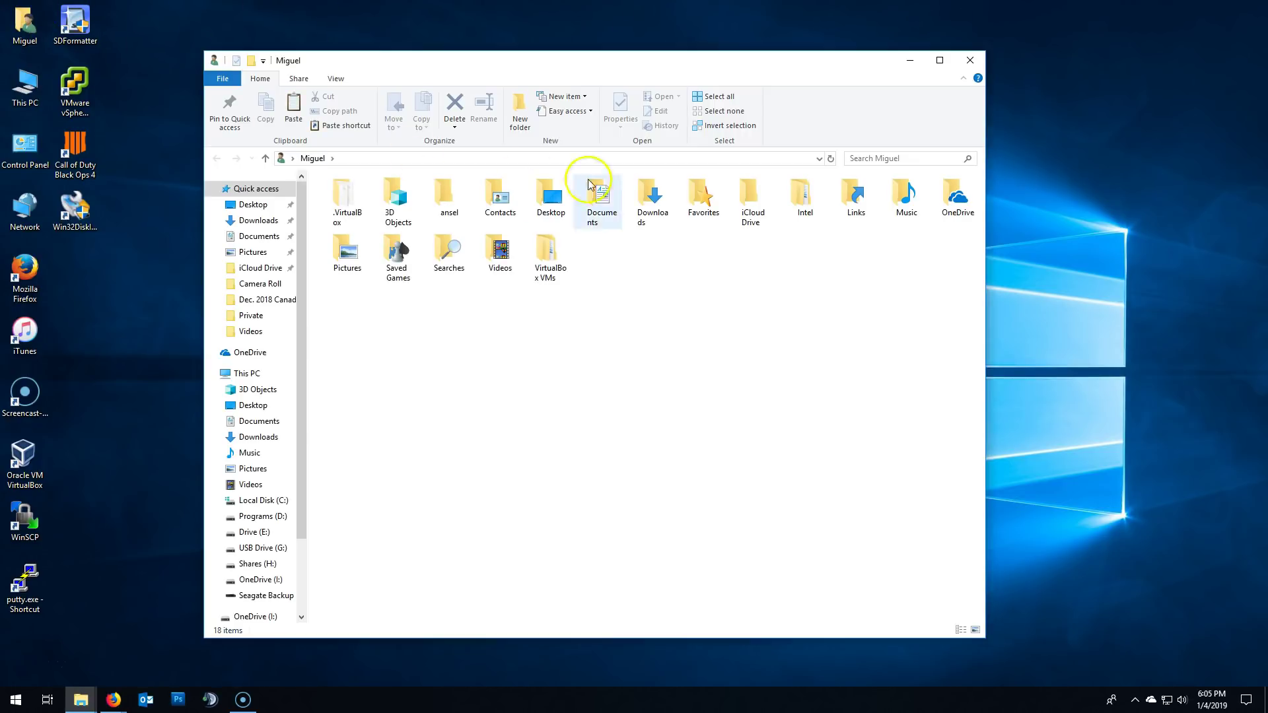
double_click(649, 197)
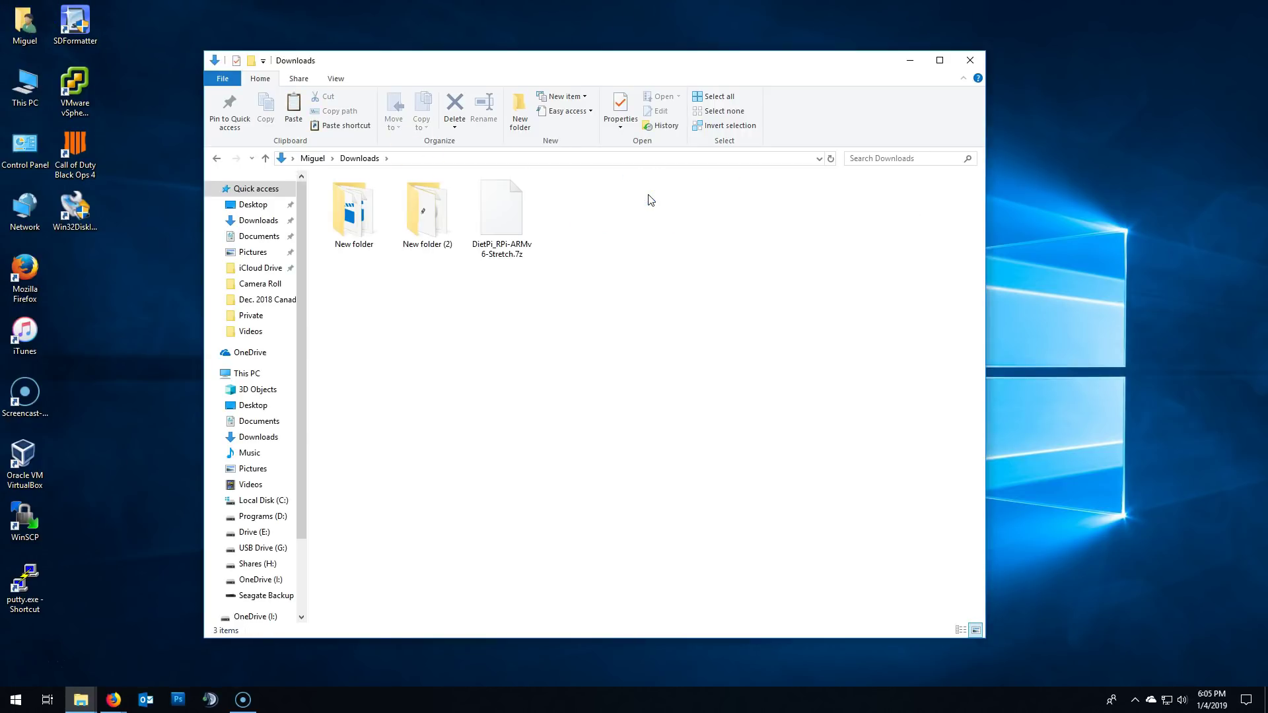
click(498, 217)
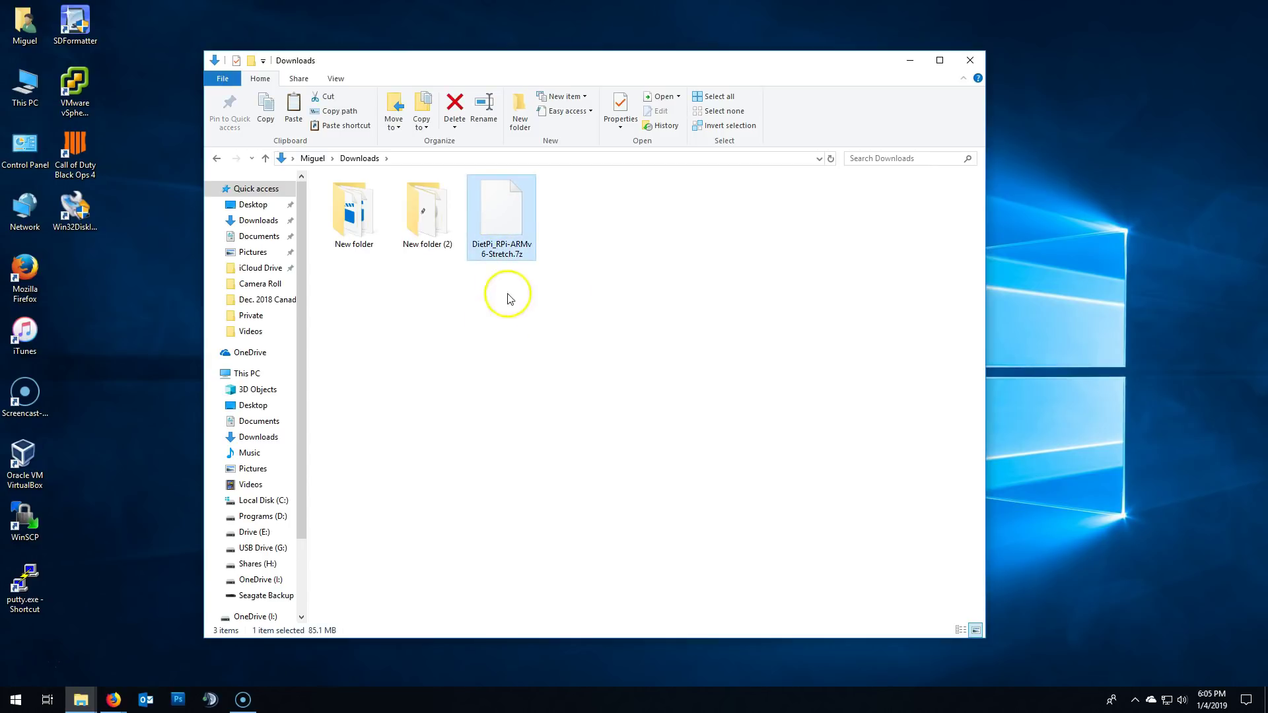
Extract the archive here with 7-Zip, select the DietPi .img, and close Explorer
right_click(500, 220)
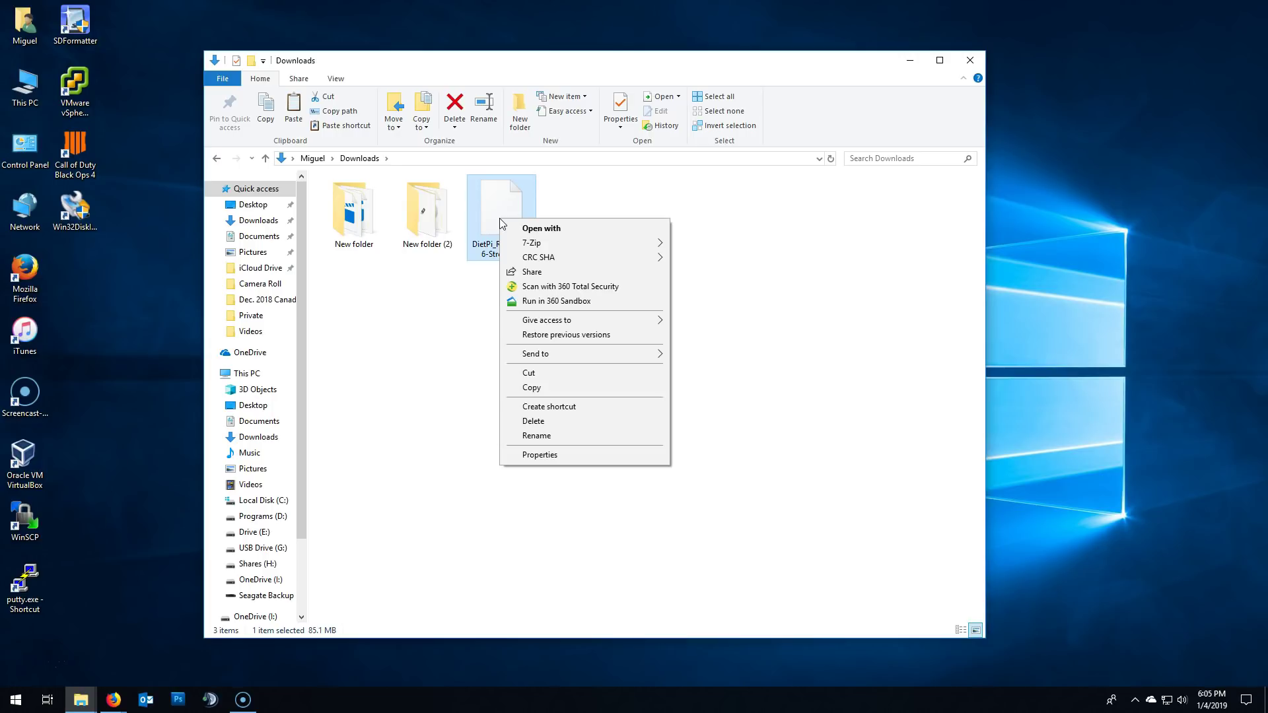
mouse_move(532, 243)
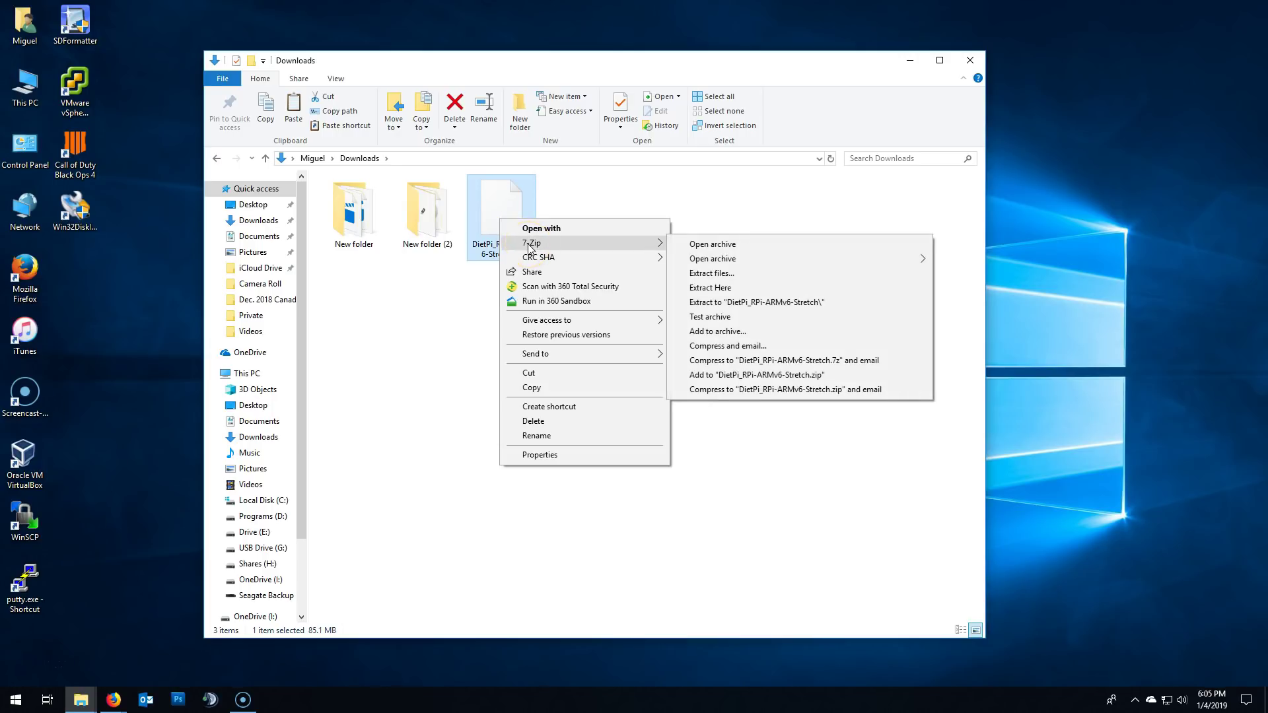
click(684, 292)
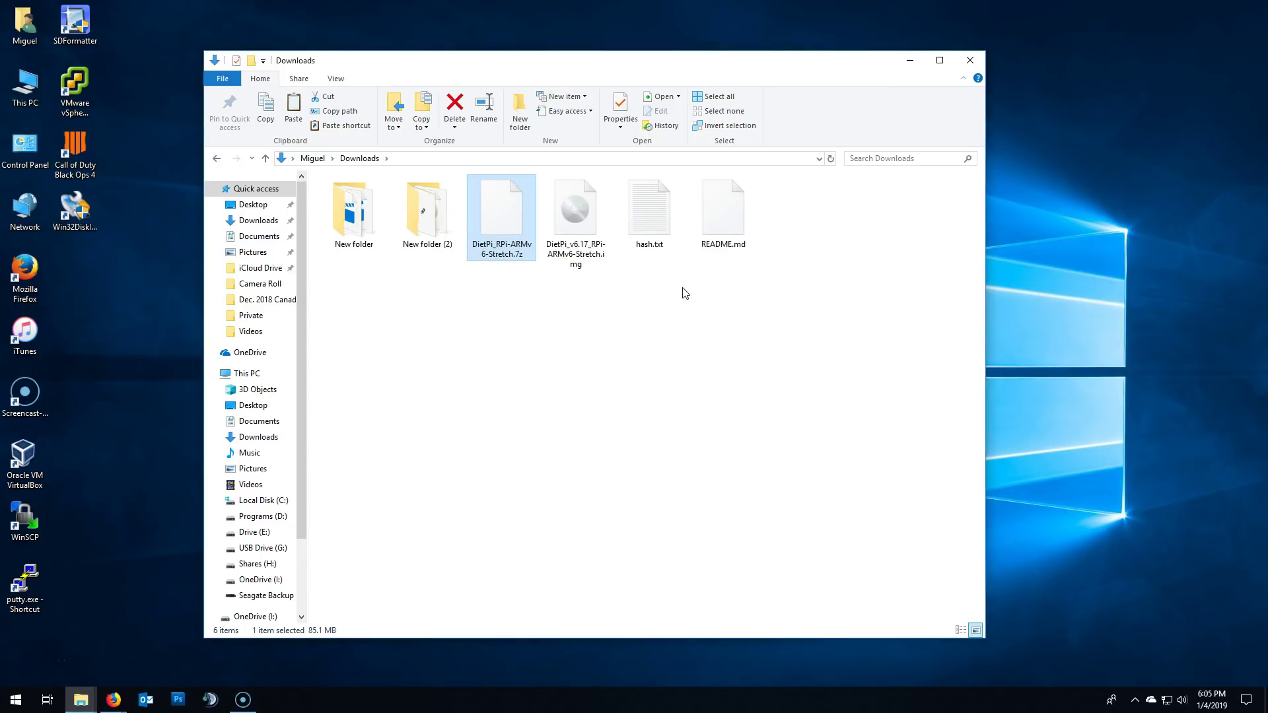
click(576, 206)
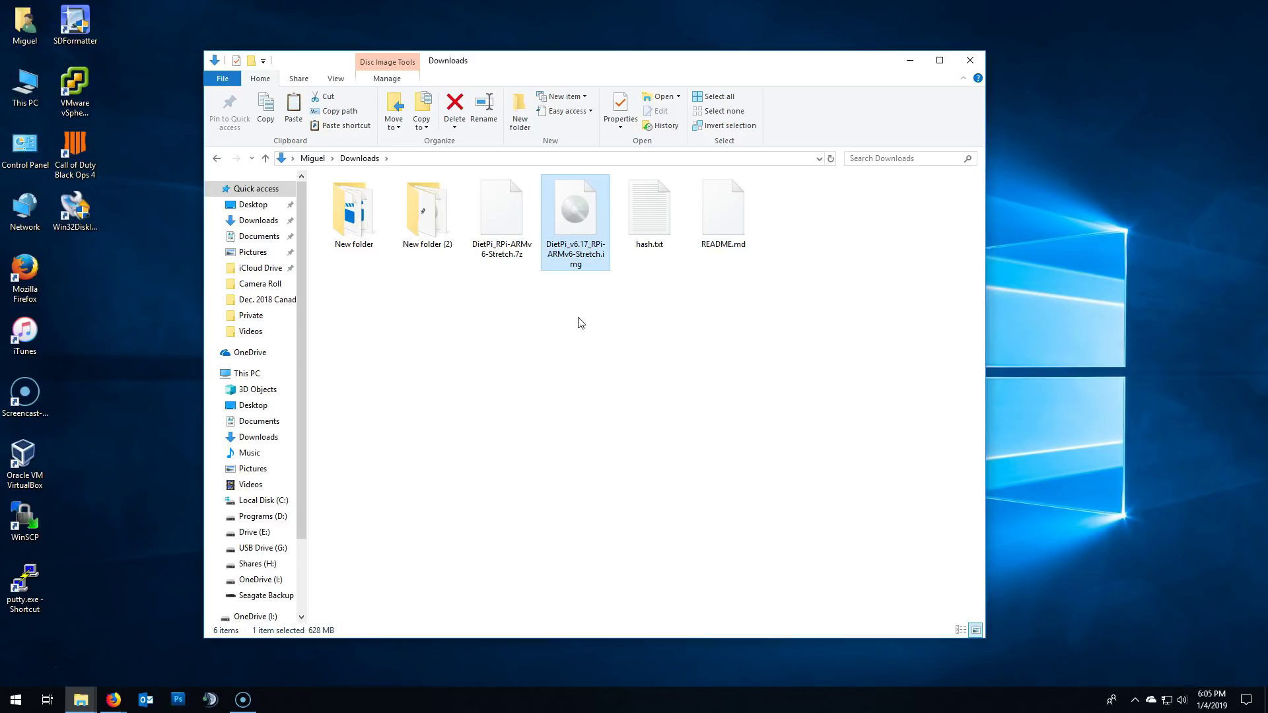
click(973, 62)
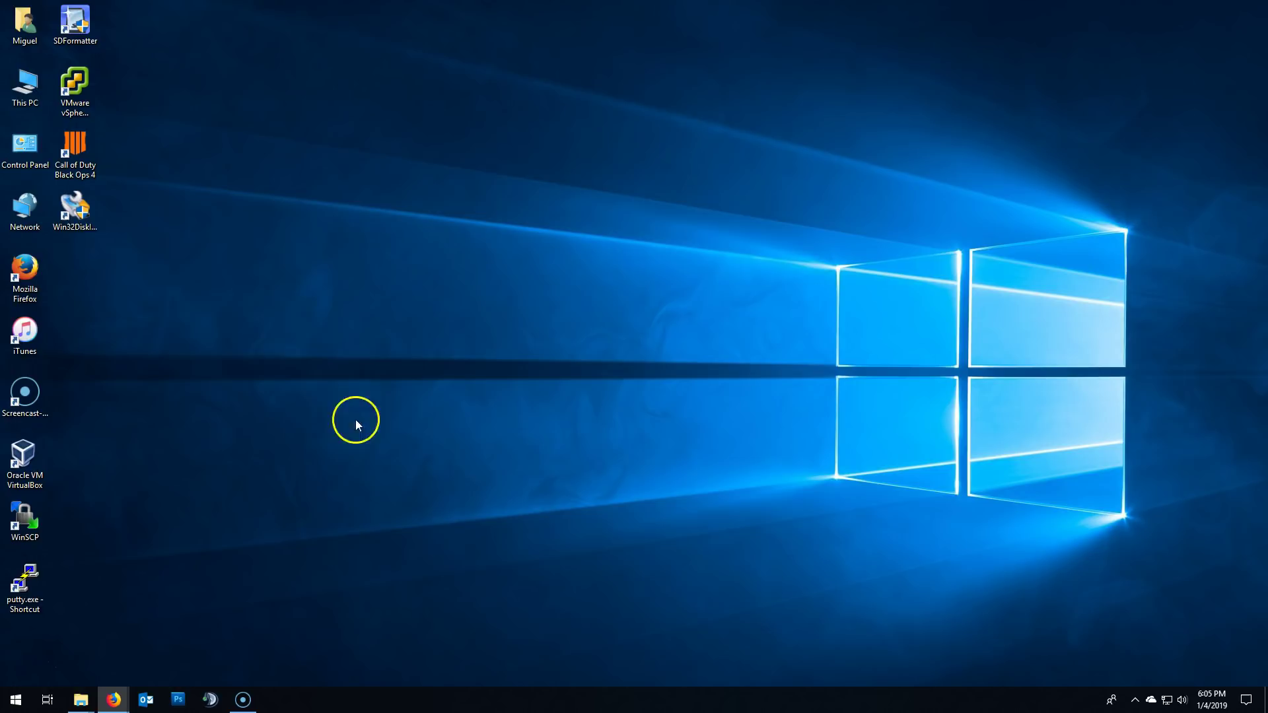
Launch Win32 Disk Imager and choose the DietPi v6.17 .img as the image file
double_click(75, 210)
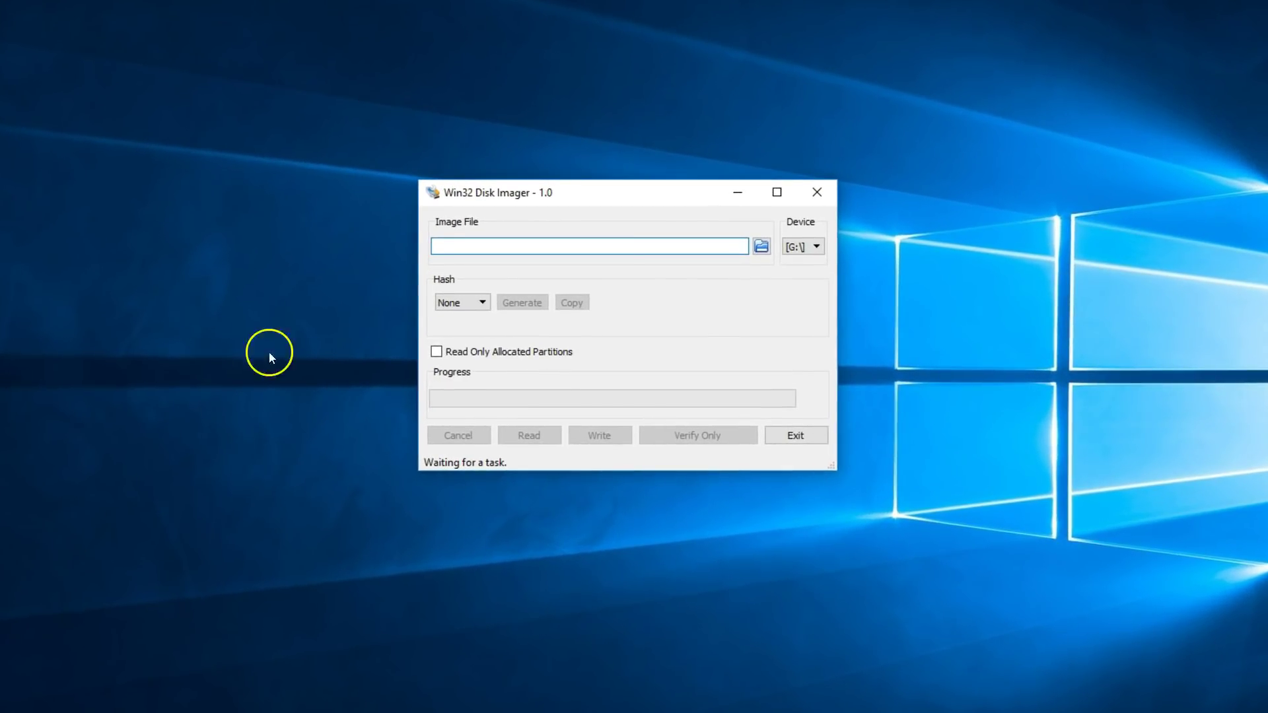
click(762, 248)
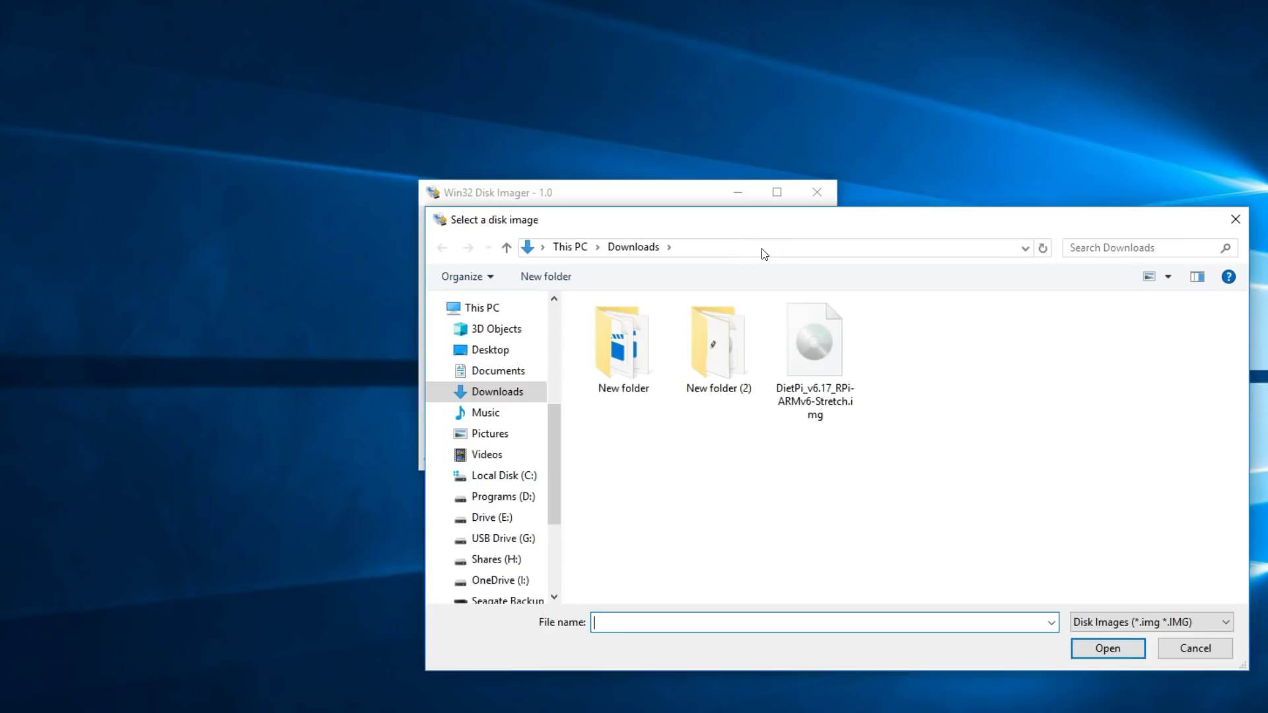
click(812, 350)
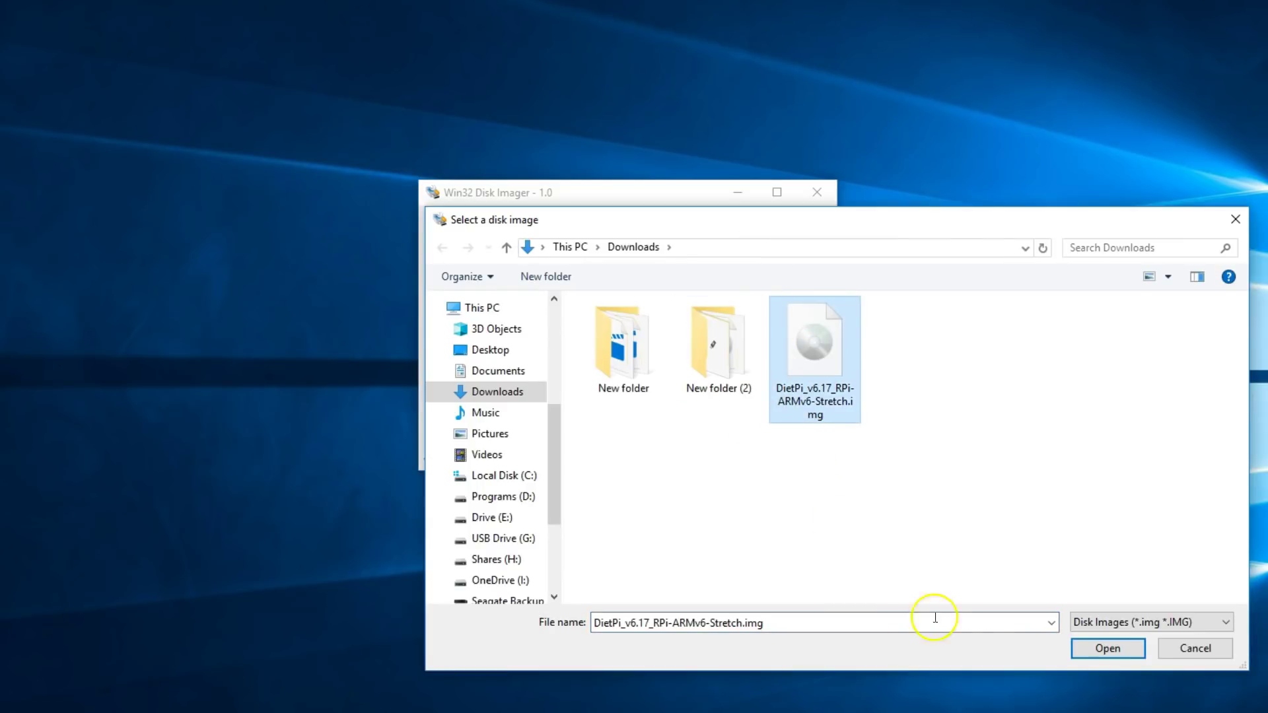
click(1107, 649)
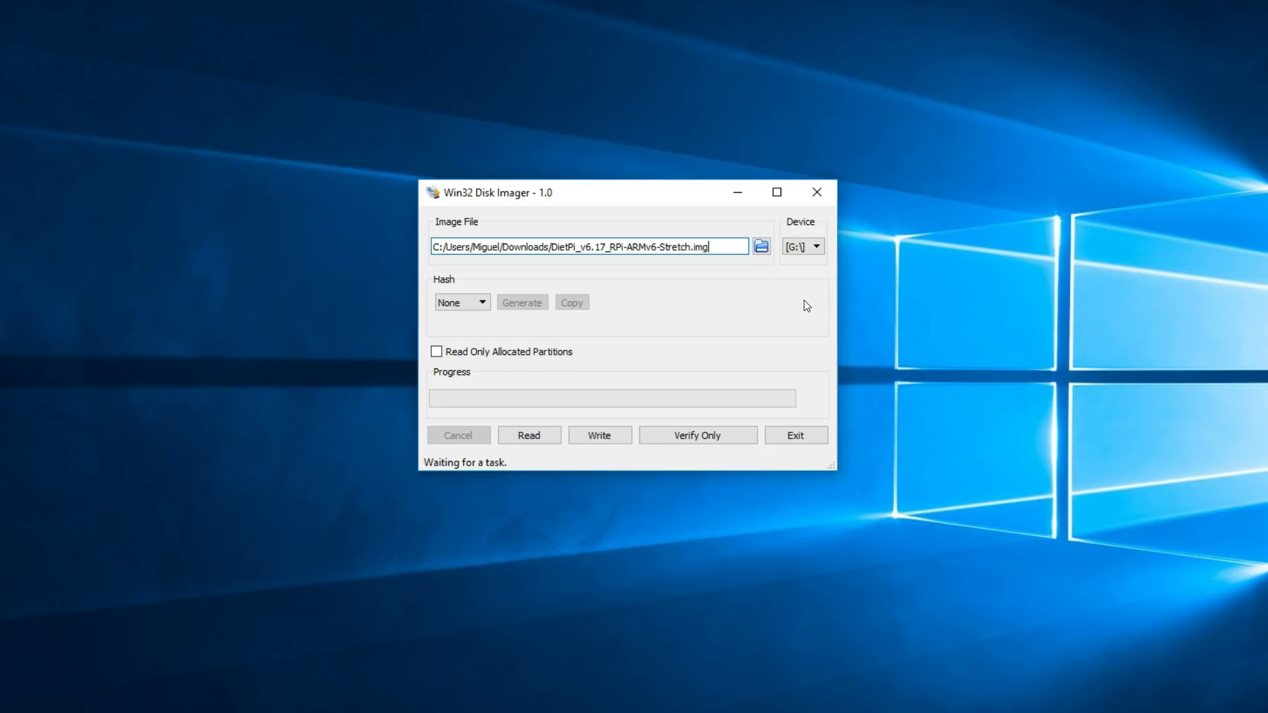
Write the image to the USB drive, confirming the overwrite, declining the format prompt and dismissing the success message
click(607, 435)
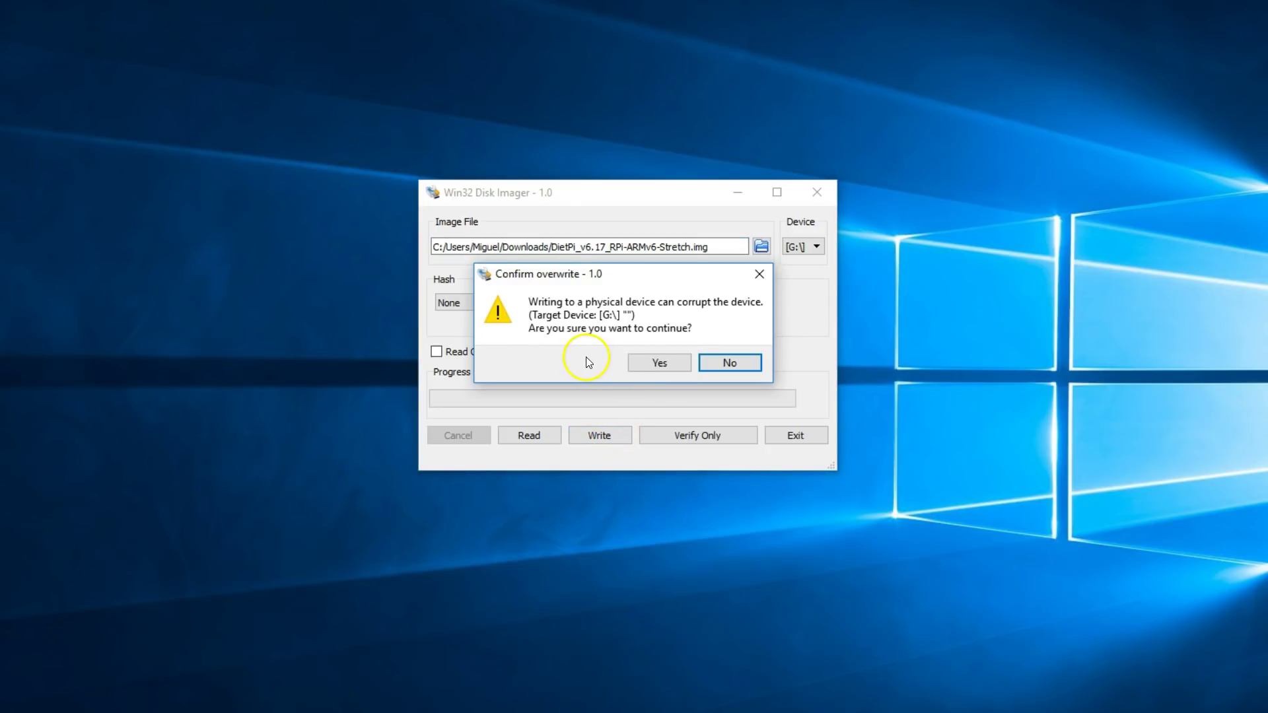
click(649, 364)
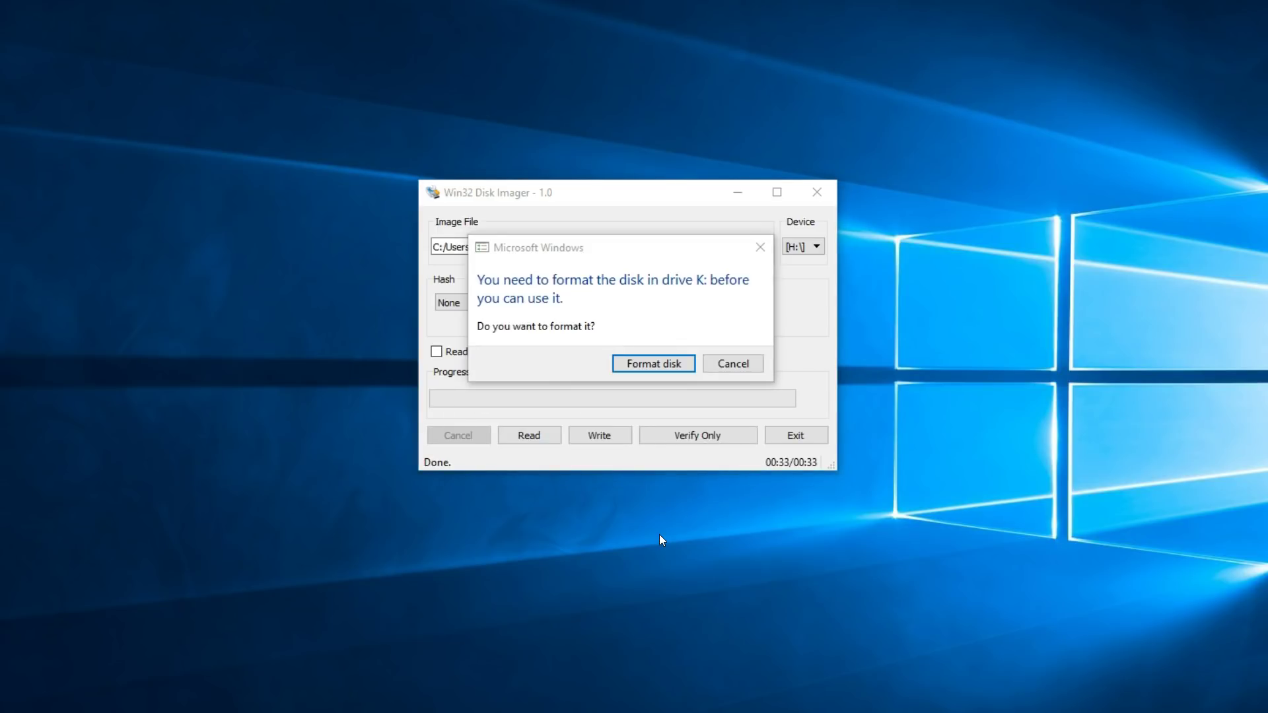
click(733, 364)
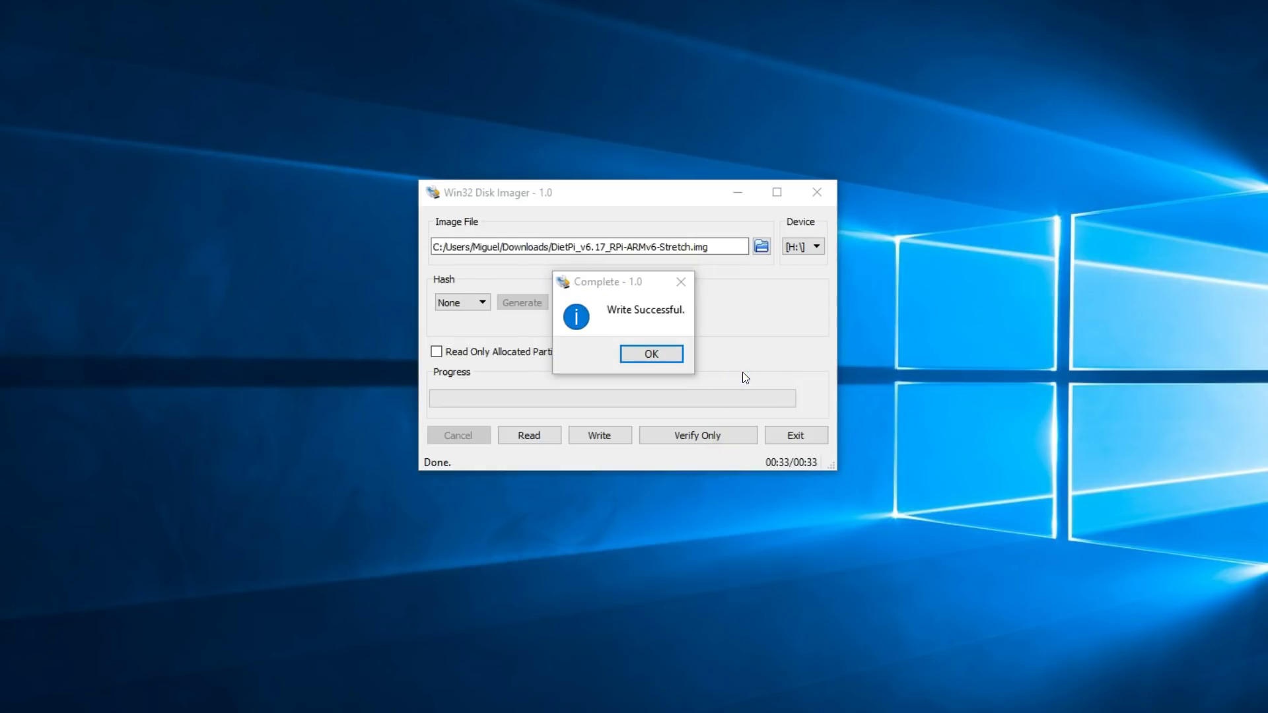
click(651, 353)
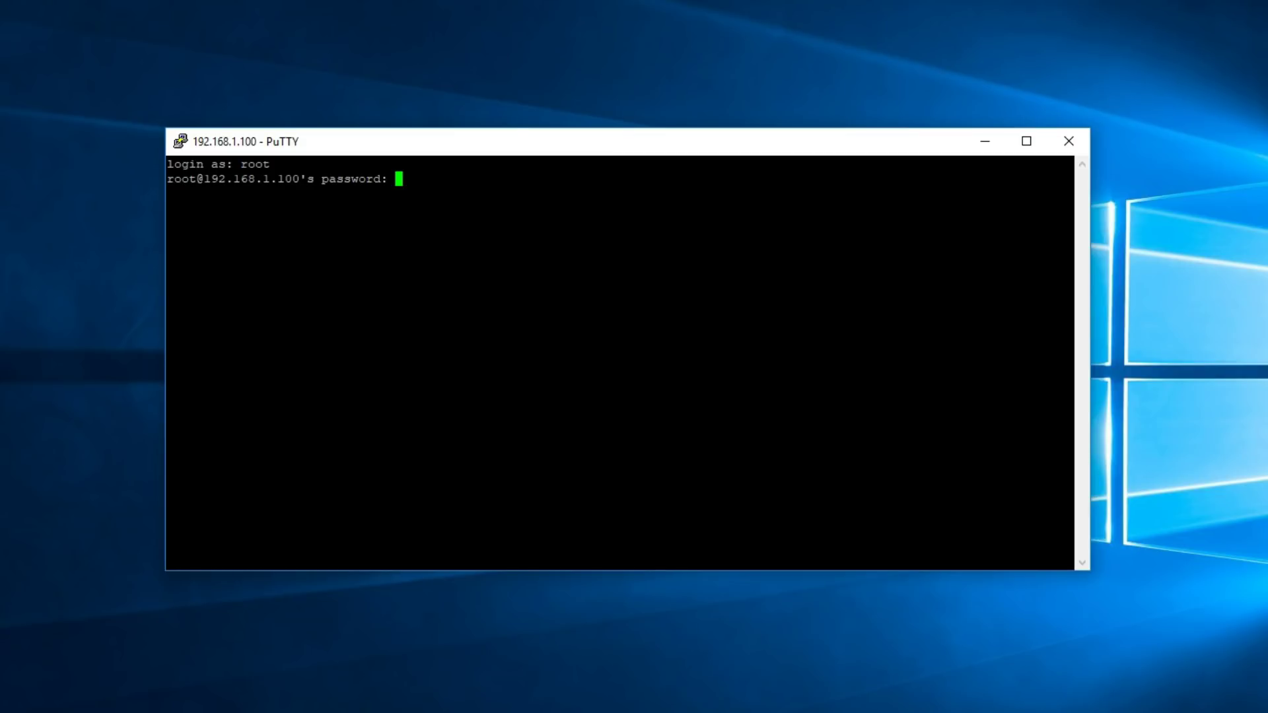
Log in as root, accept the GPLv2 licence, and keep the default software and unix passwords
key(Return)
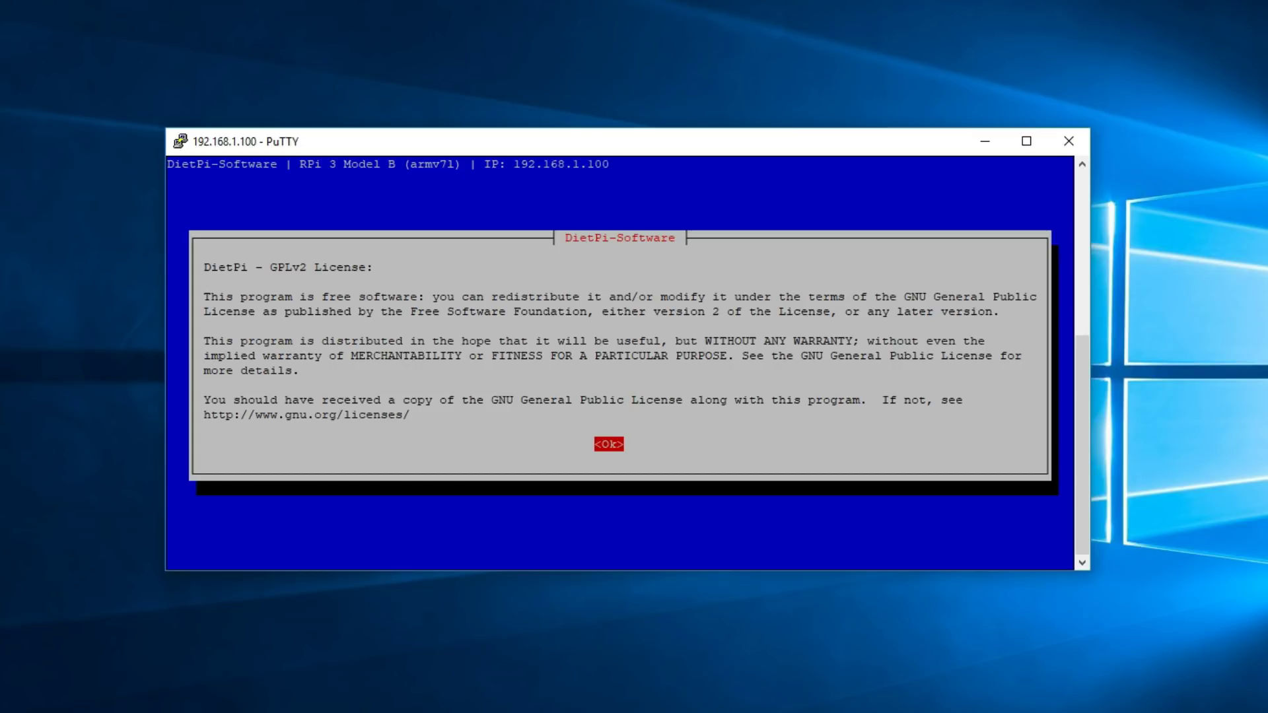
key(Return)
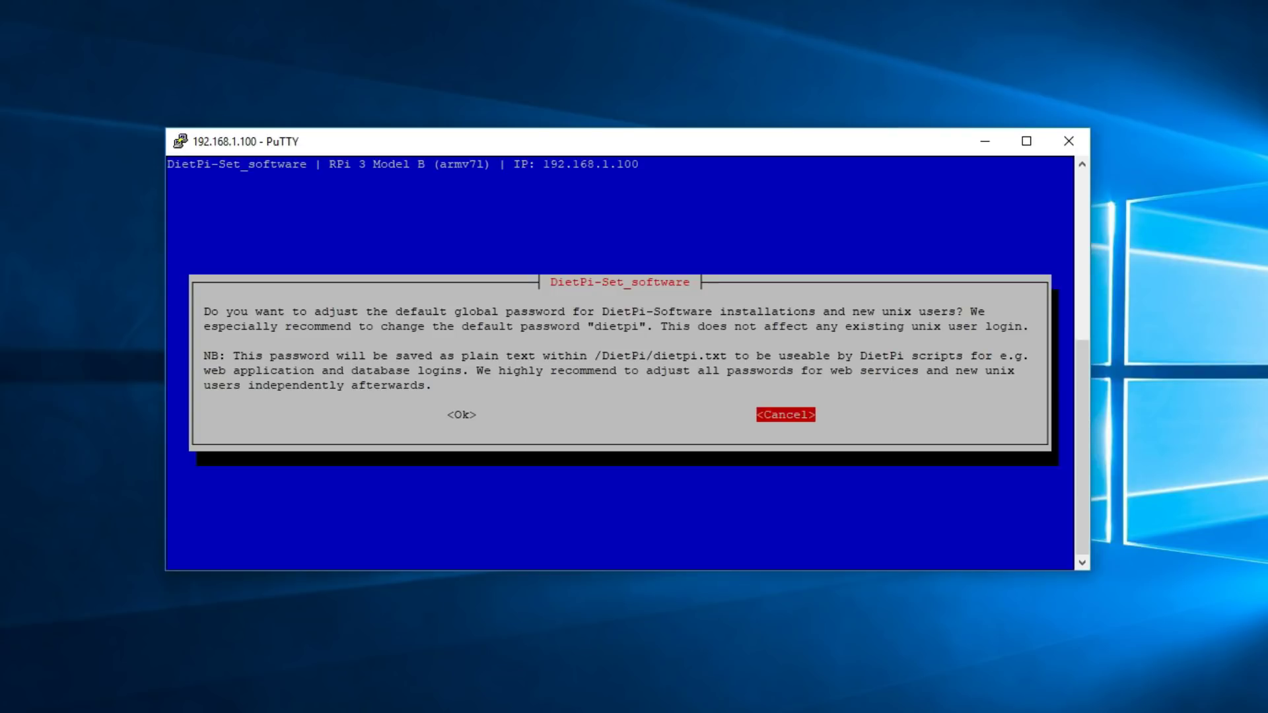
key(Return)
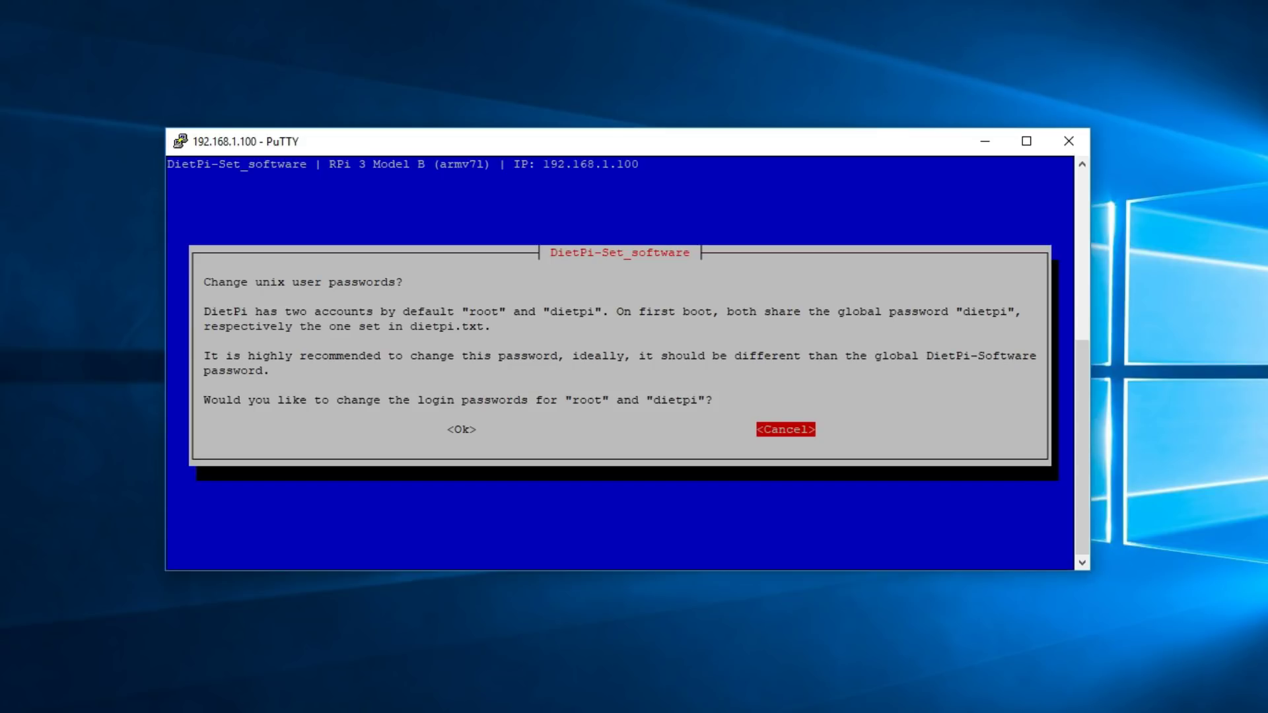
key(Return)
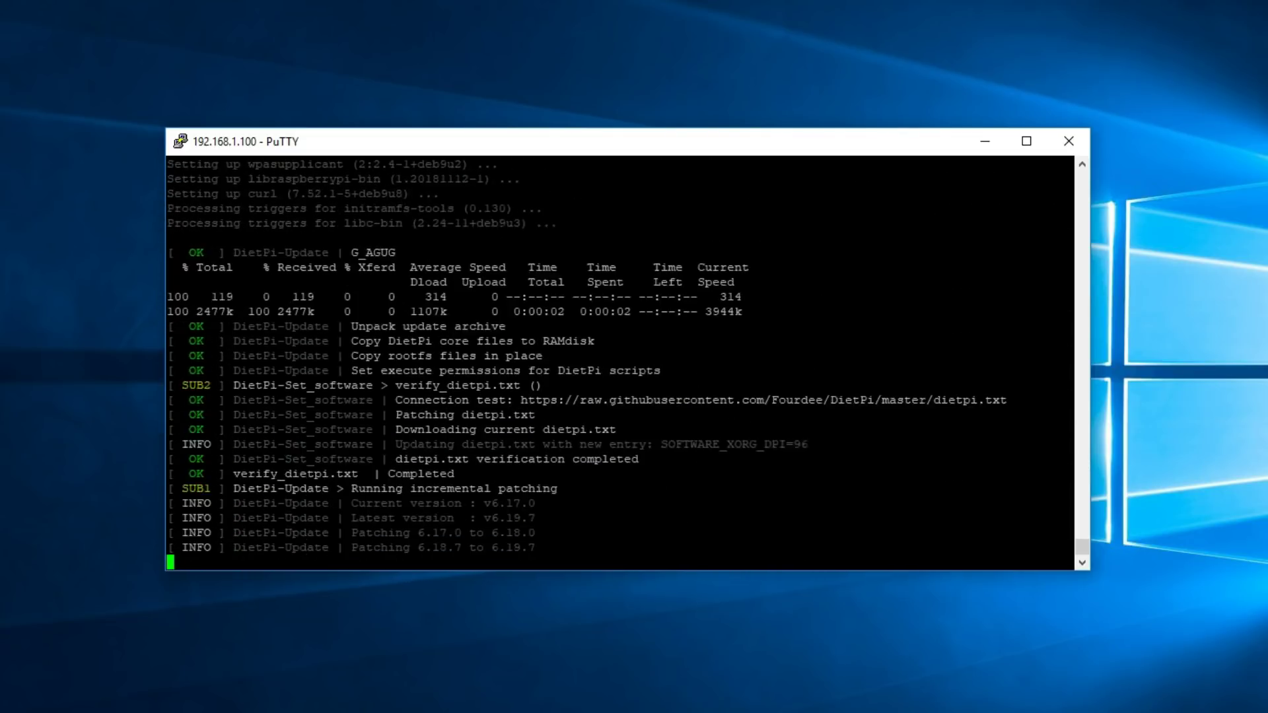
Opt out of the DietPi survey, let the update run, and accept the licence into software setup
key(Down)
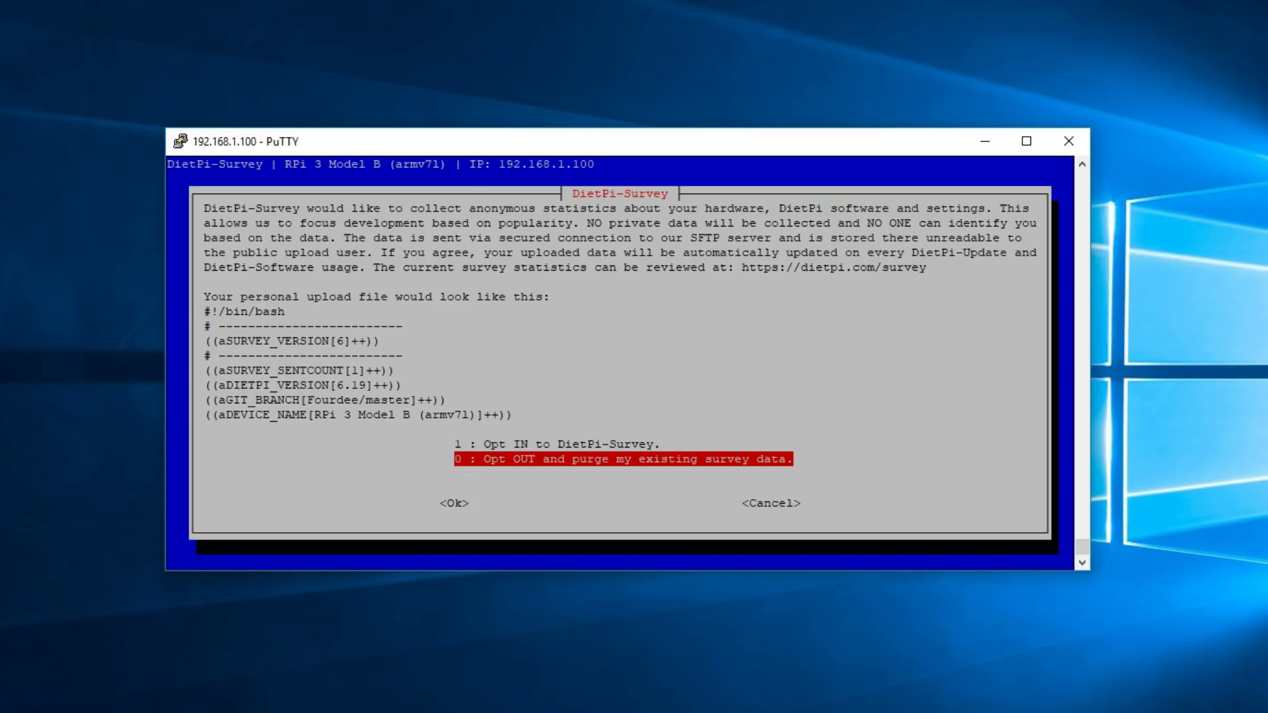
key(Return)
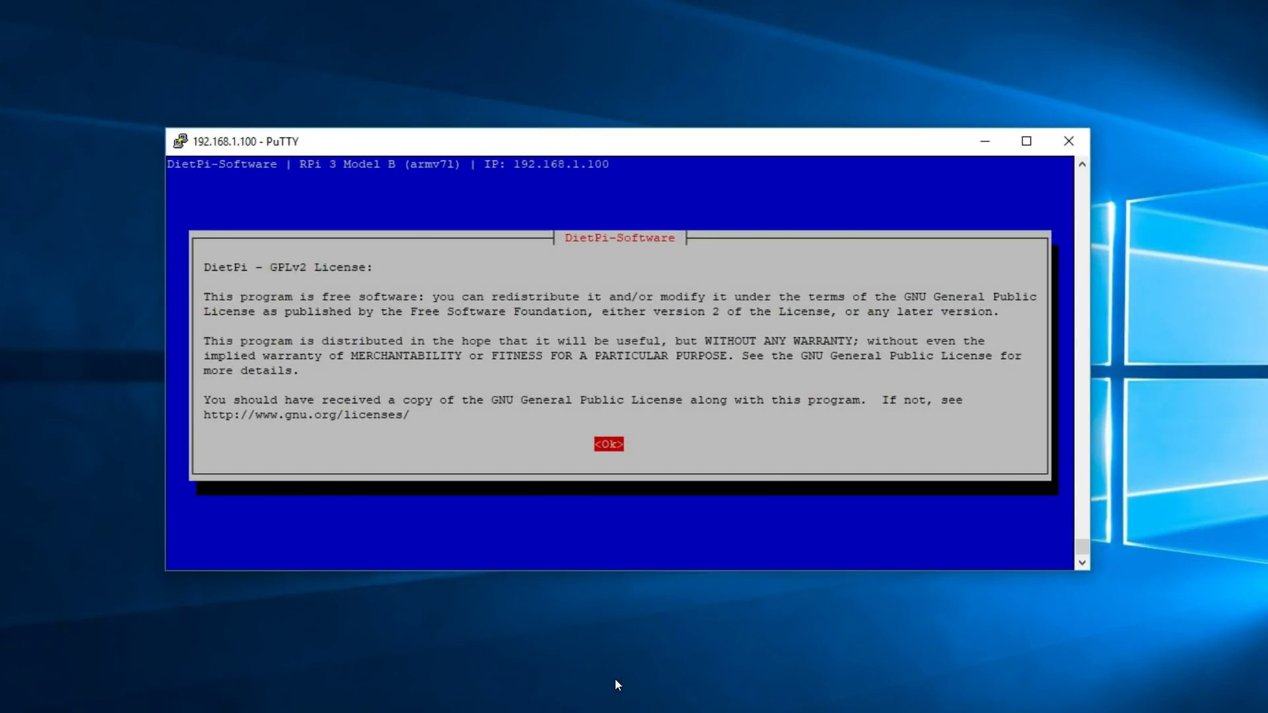
key(Return)
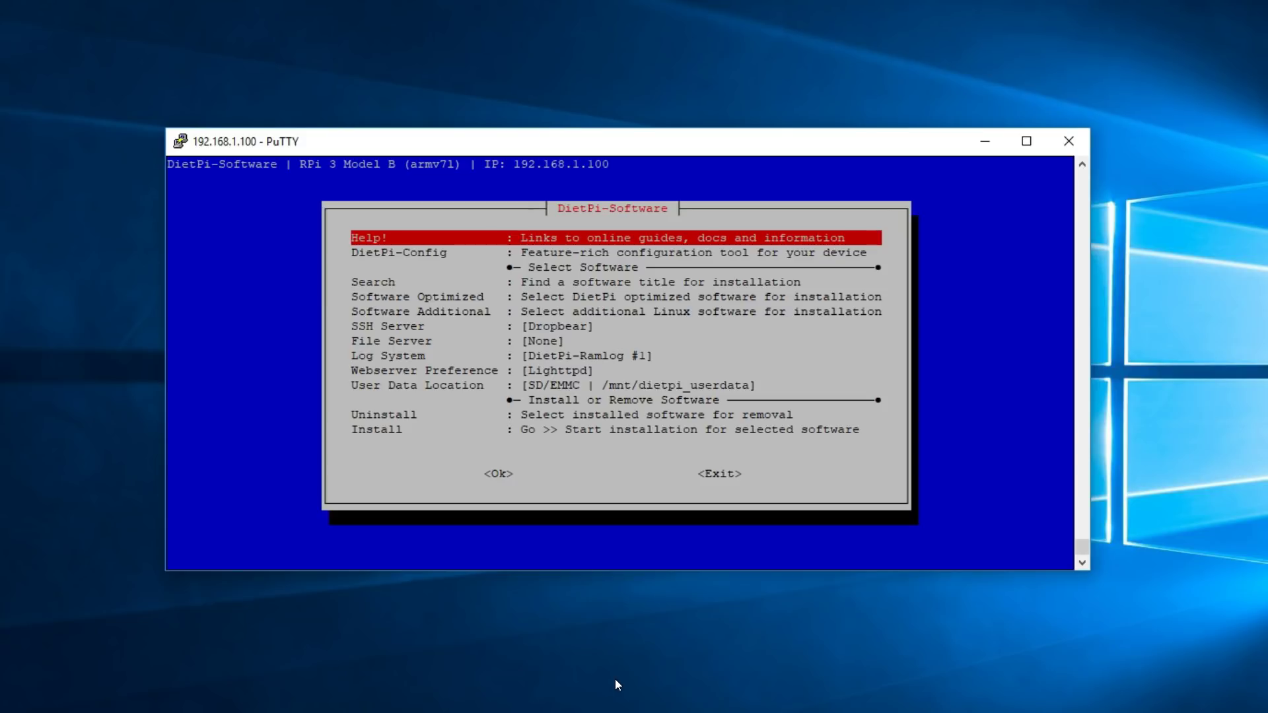
In Software Optimized, mark 47 ownCloud for installation and accept the selection
key(Down)
key(Down)
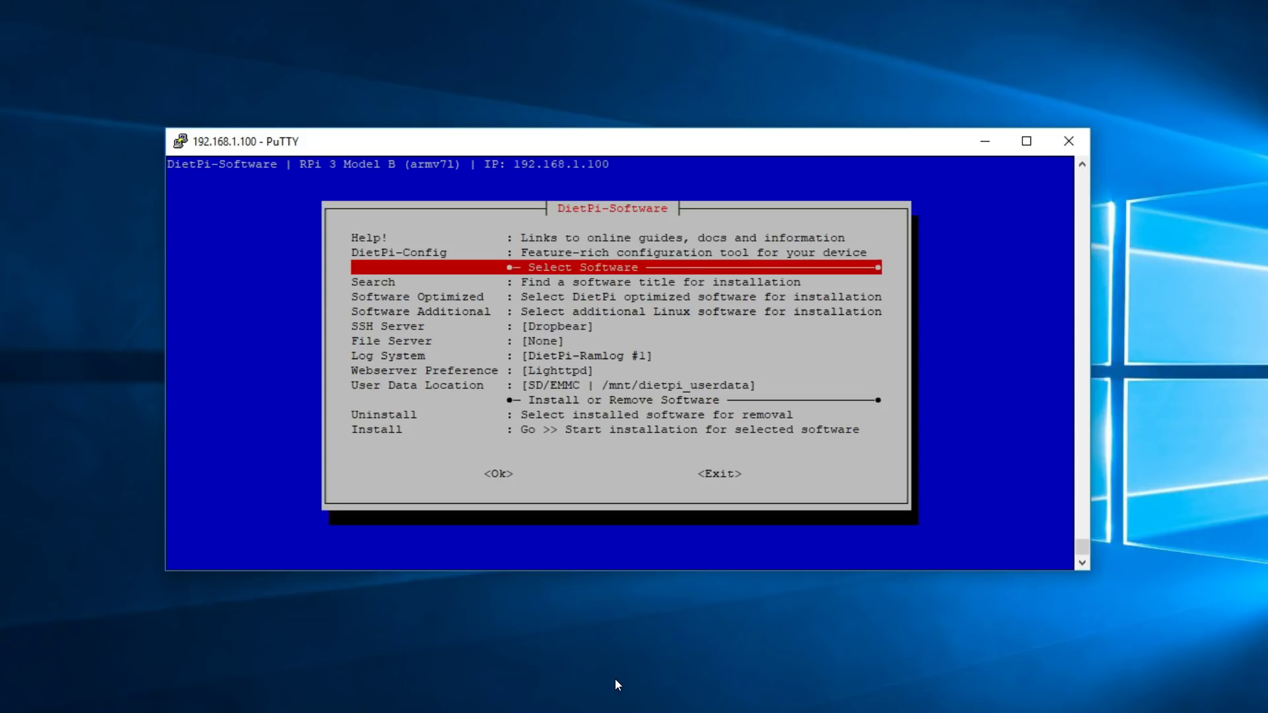
key(Down)
key(Down)
key(Return)
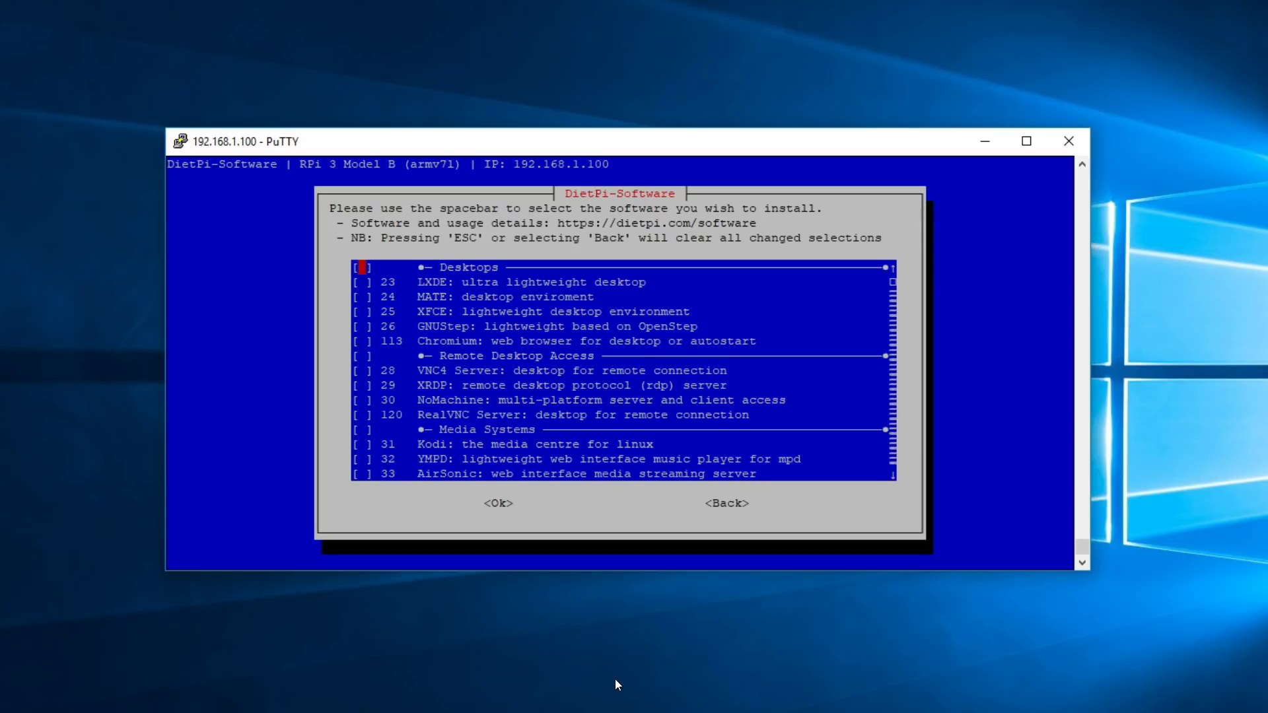
key(Down)
key(Down)
key(Down)
key(Down)
key(Down)
key(Down)
key(Down)
key(Down)
key(Down)
key(Down)
key(Down)
key(Down)
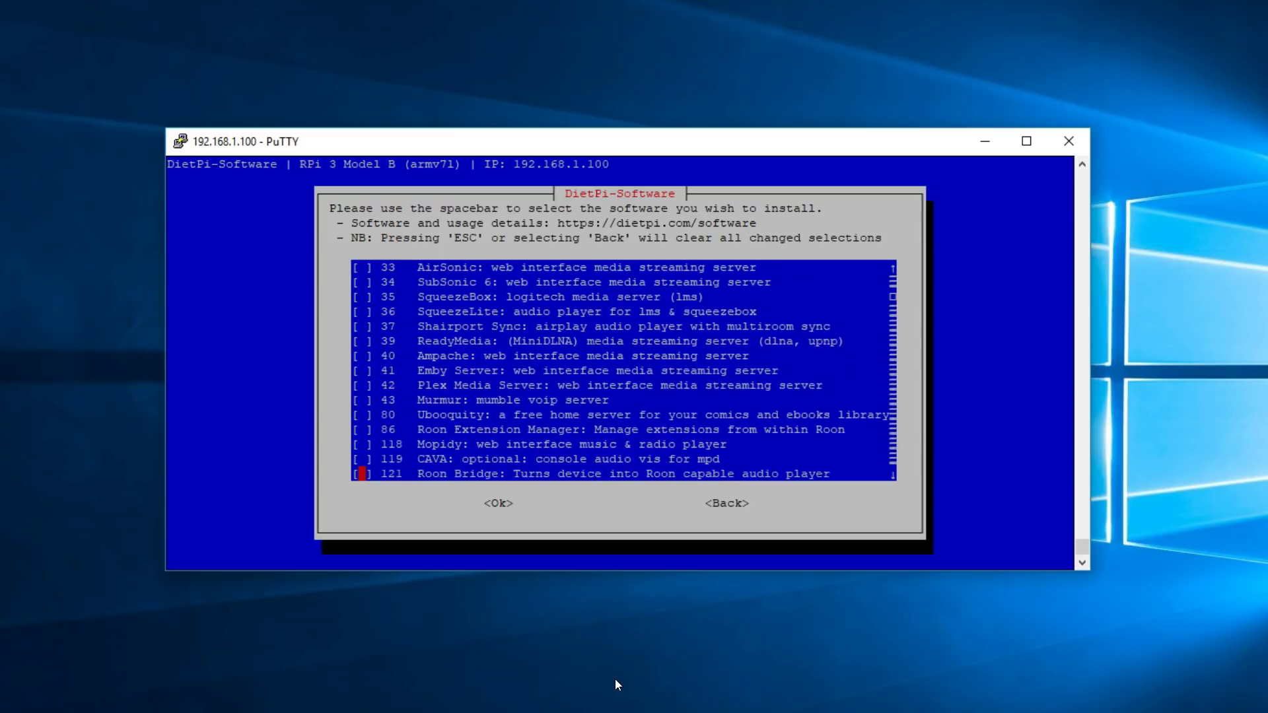
key(Page_Down)
key(Up)
key(Up)
key(Up)
key(Up)
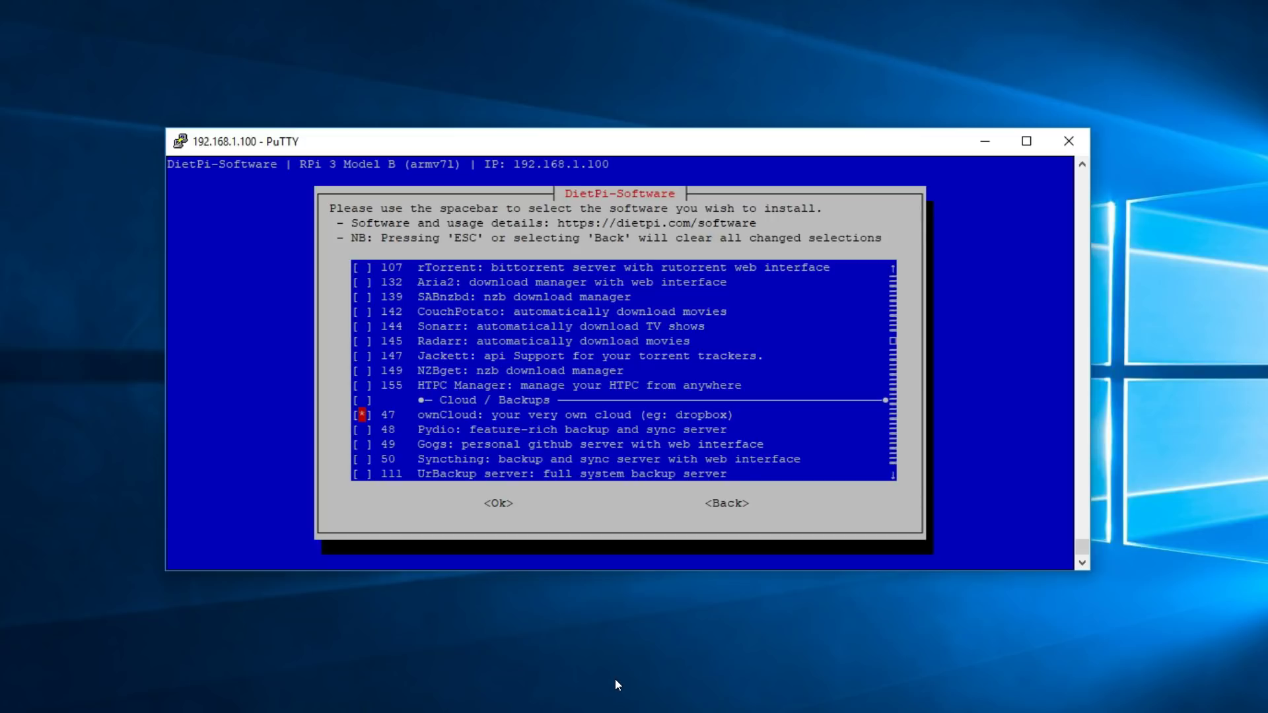
key(Tab)
key(Return)
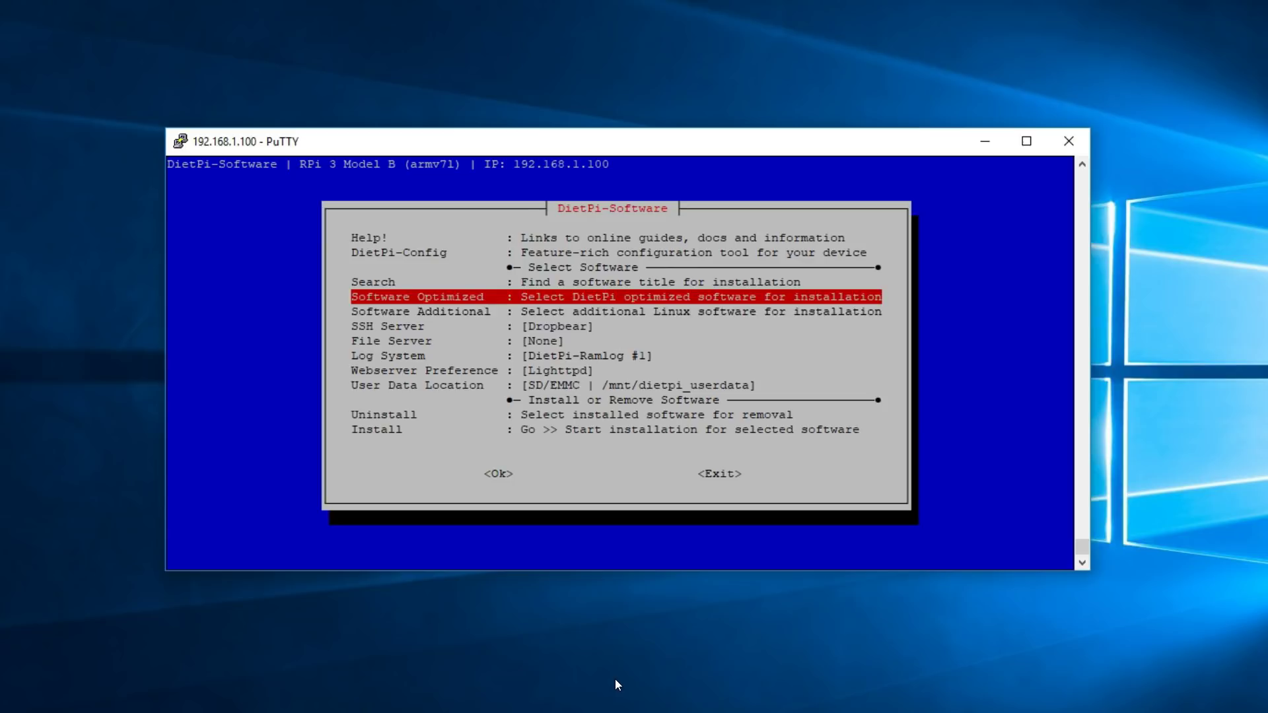
Run Install, confirm beginning the installation, then acknowledge completion to reboot
key(Down)
key(Down)
key(Down)
key(Down)
key(Down)
key(Down)
key(Down)
key(Down)
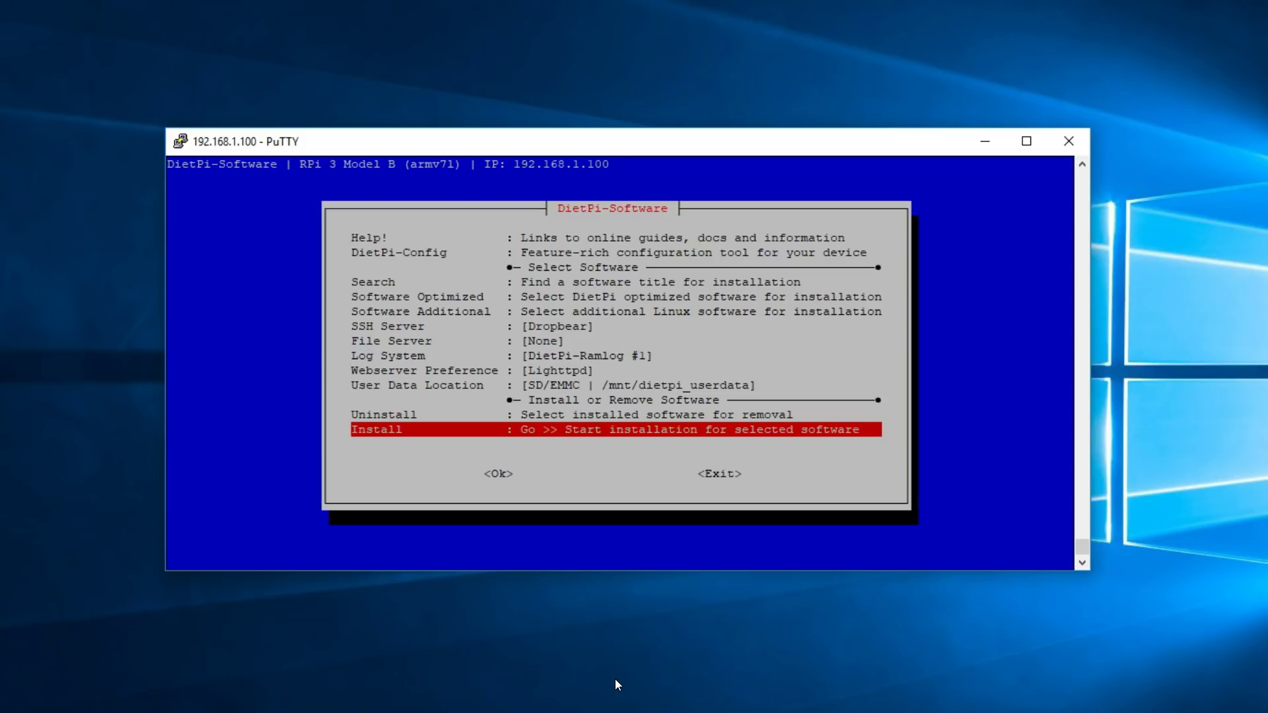
key(Return)
key(Left)
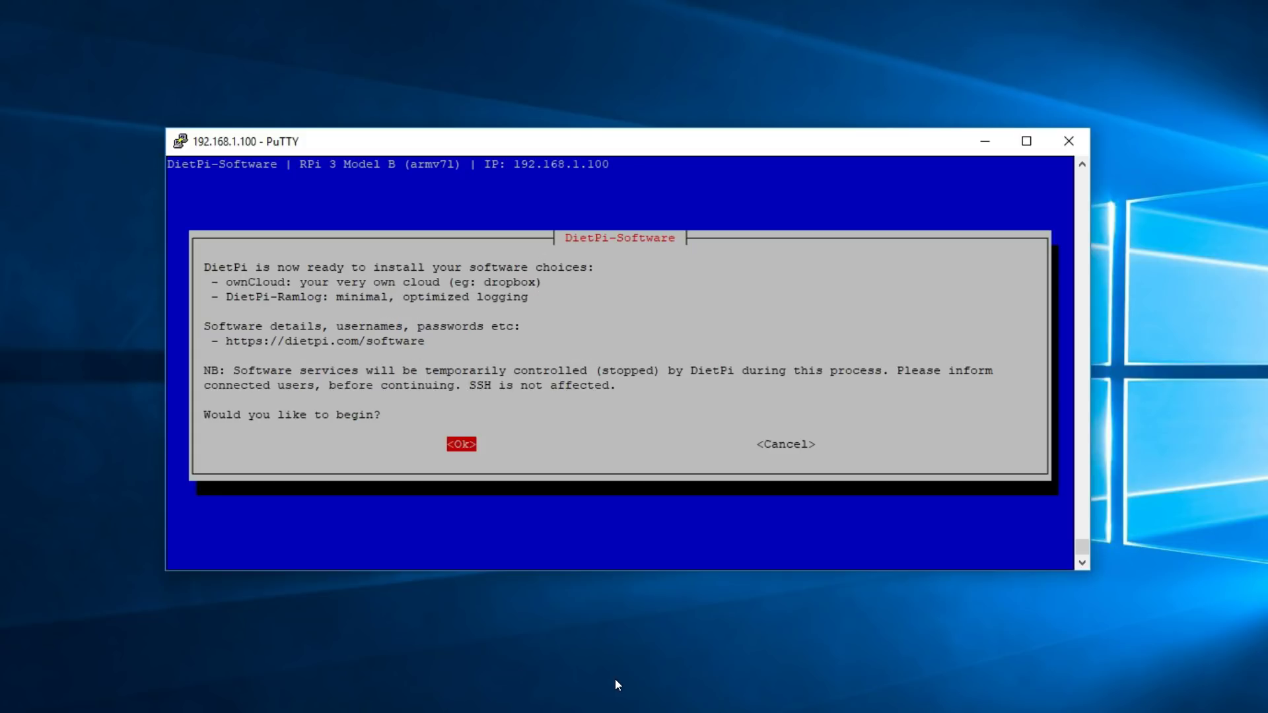
key(Return)
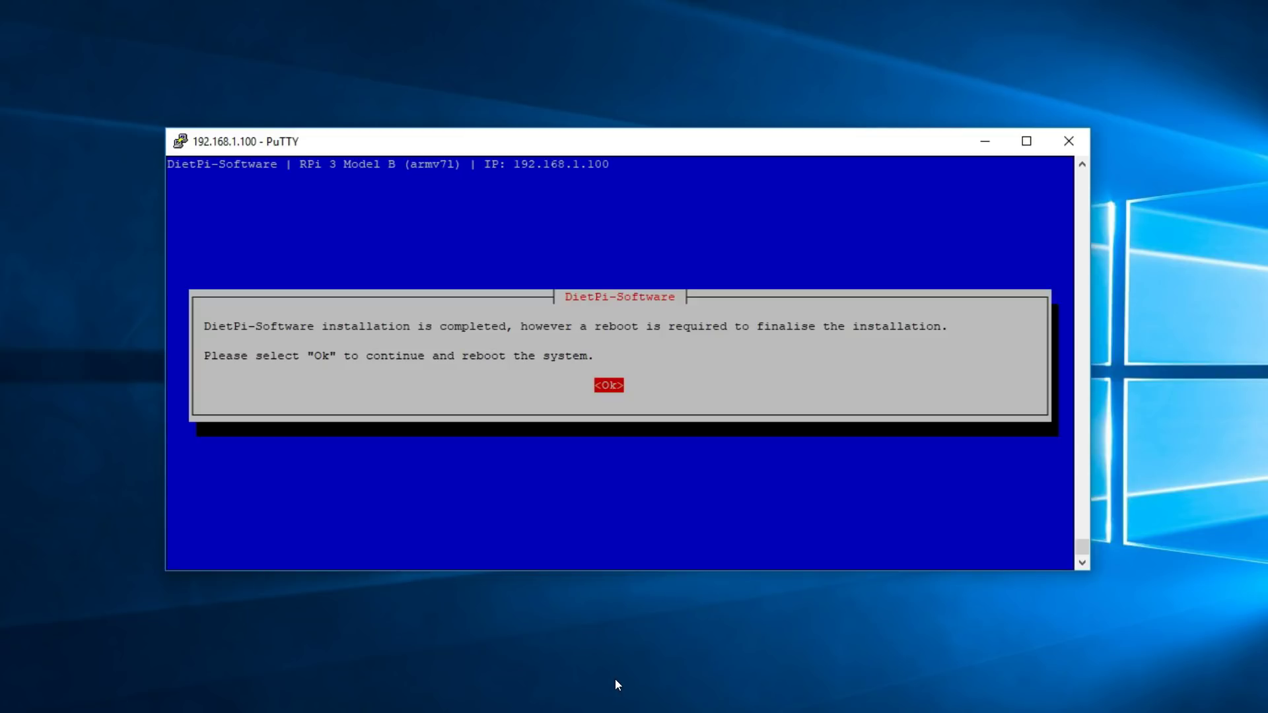
key(Return)
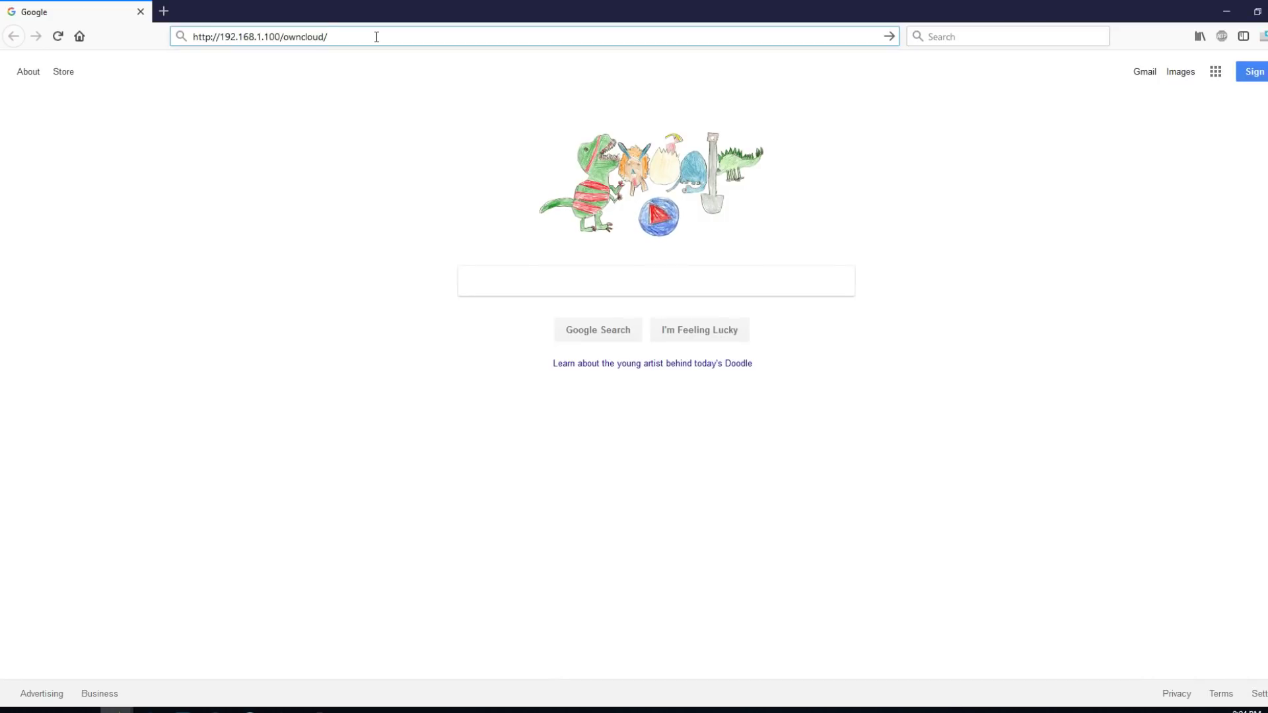
key(Return)
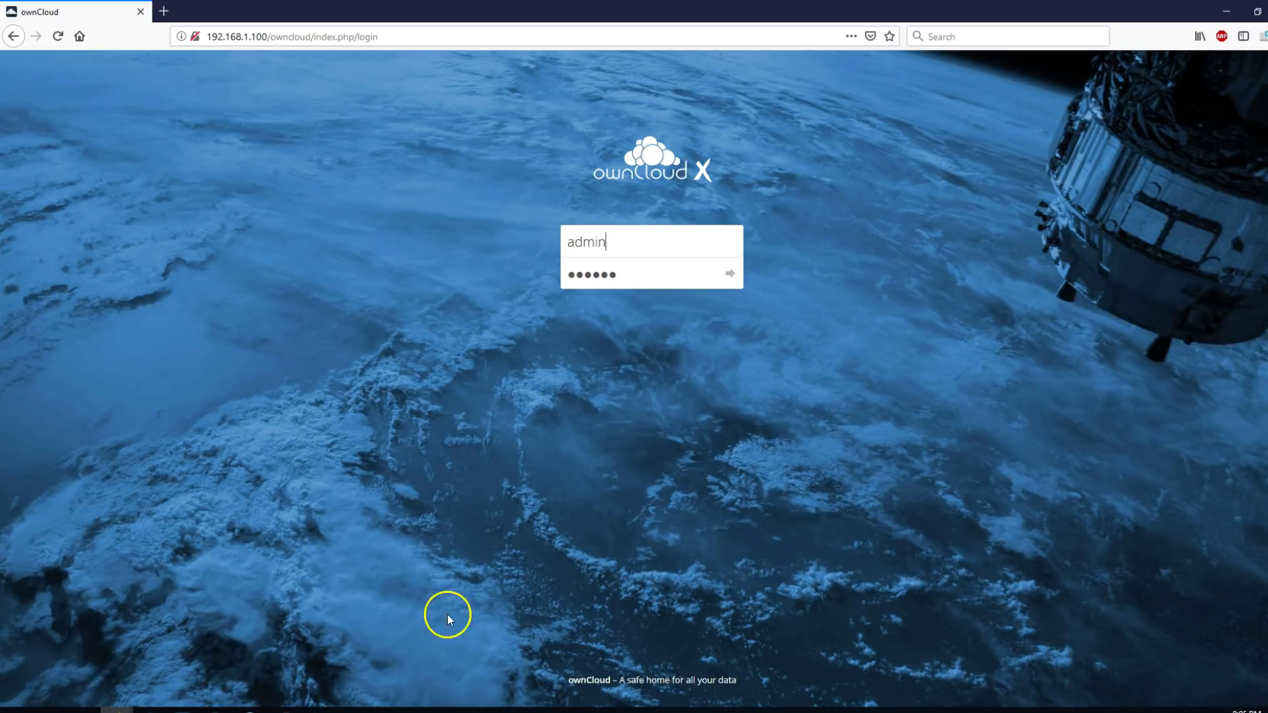
Dismiss PuTTY's closed-connection error, restart the session to the Pi and log in as root
click(297, 709)
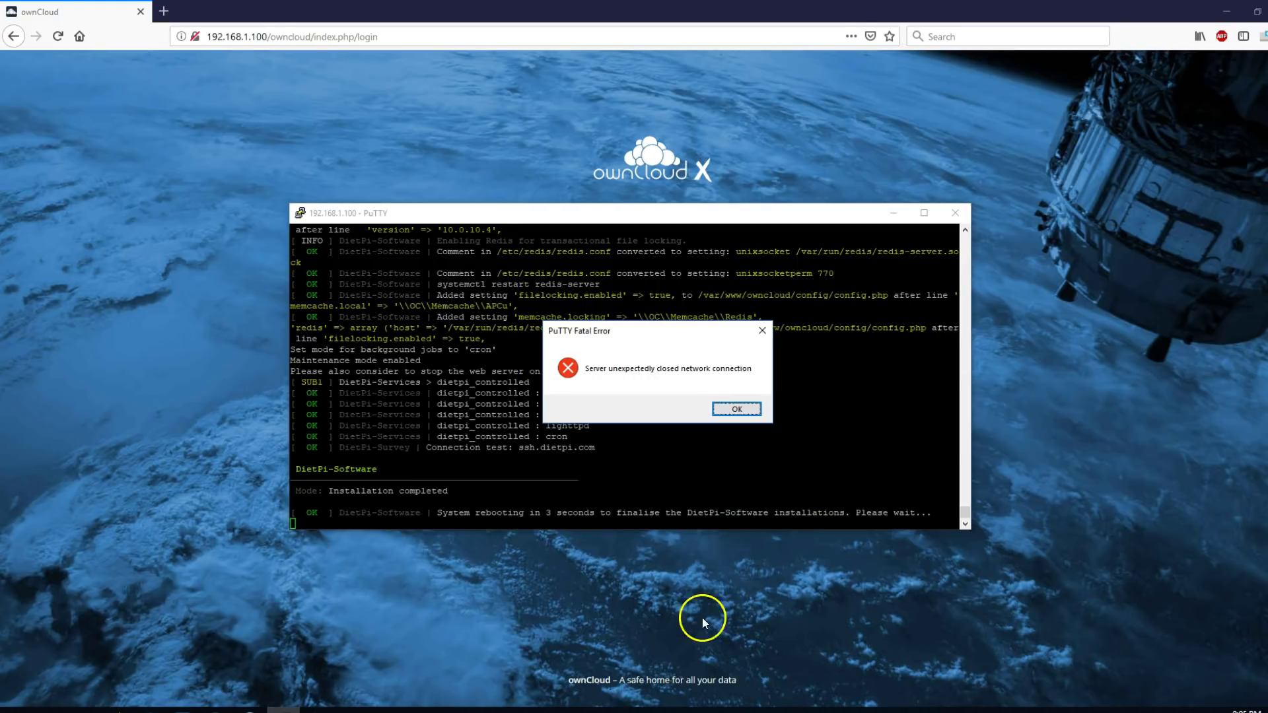
click(738, 410)
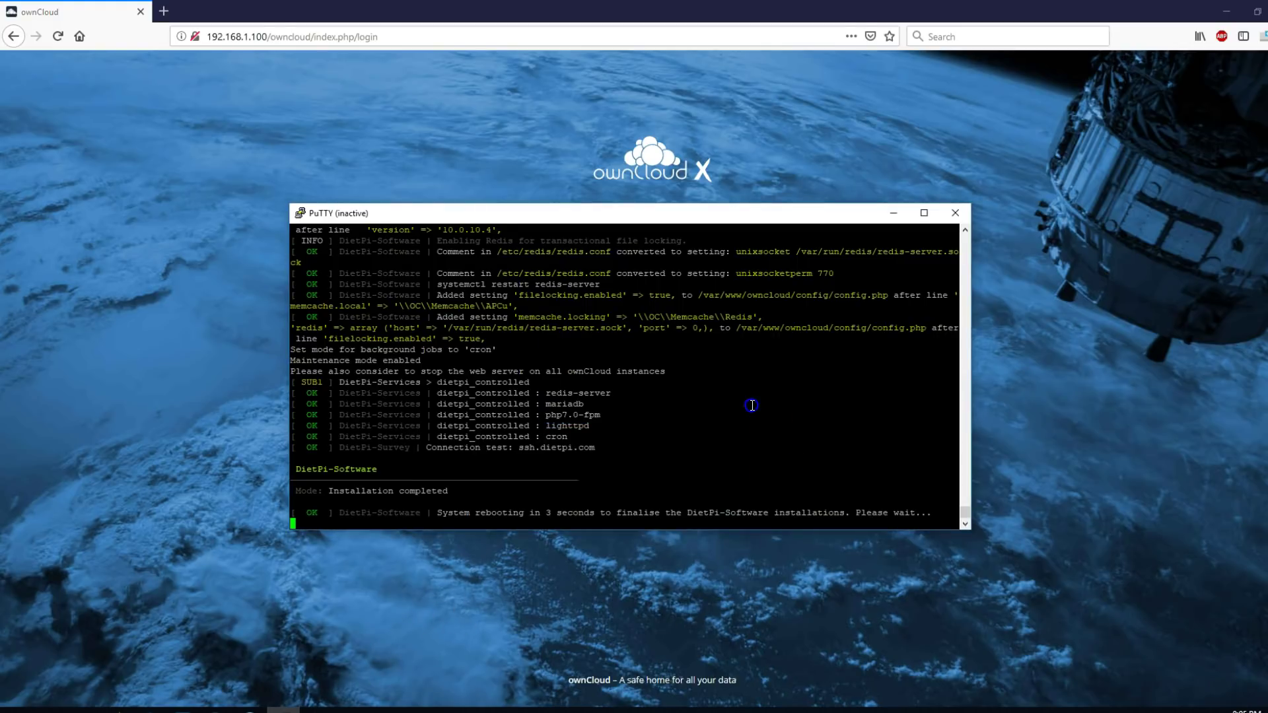
right_click(670, 213)
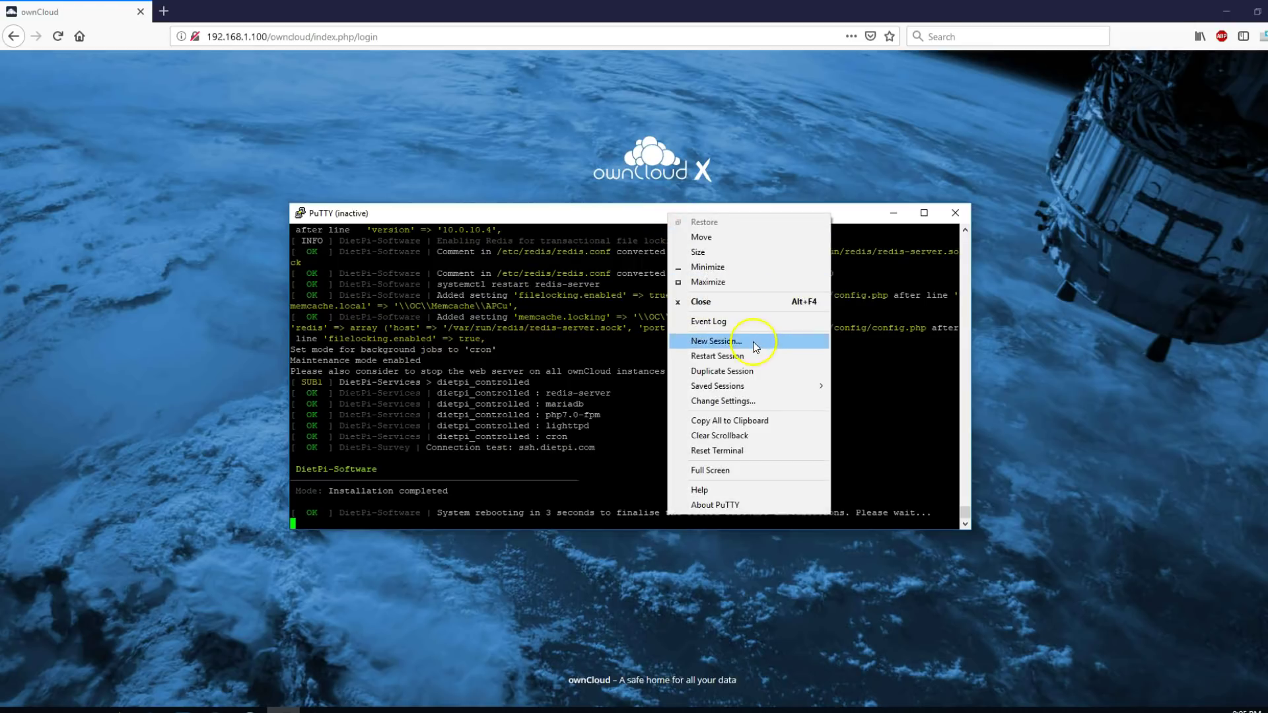
click(718, 355)
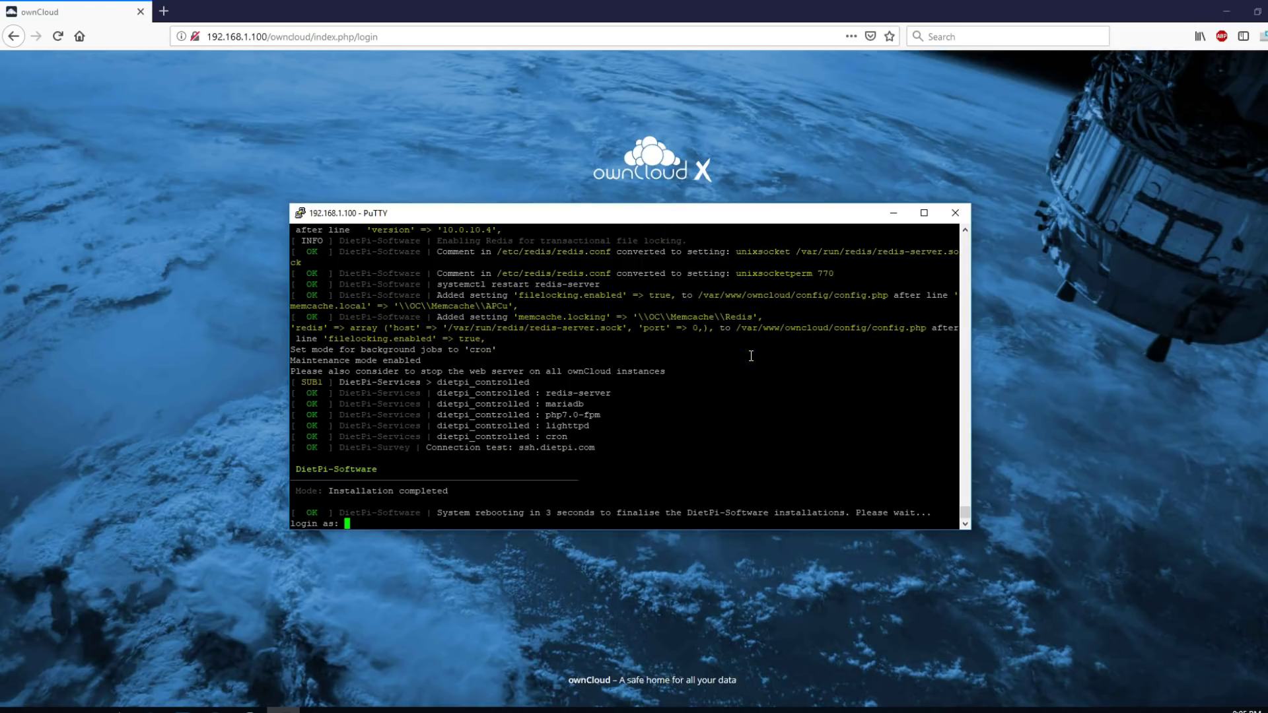
text(root)
key(Return)
key(Return)
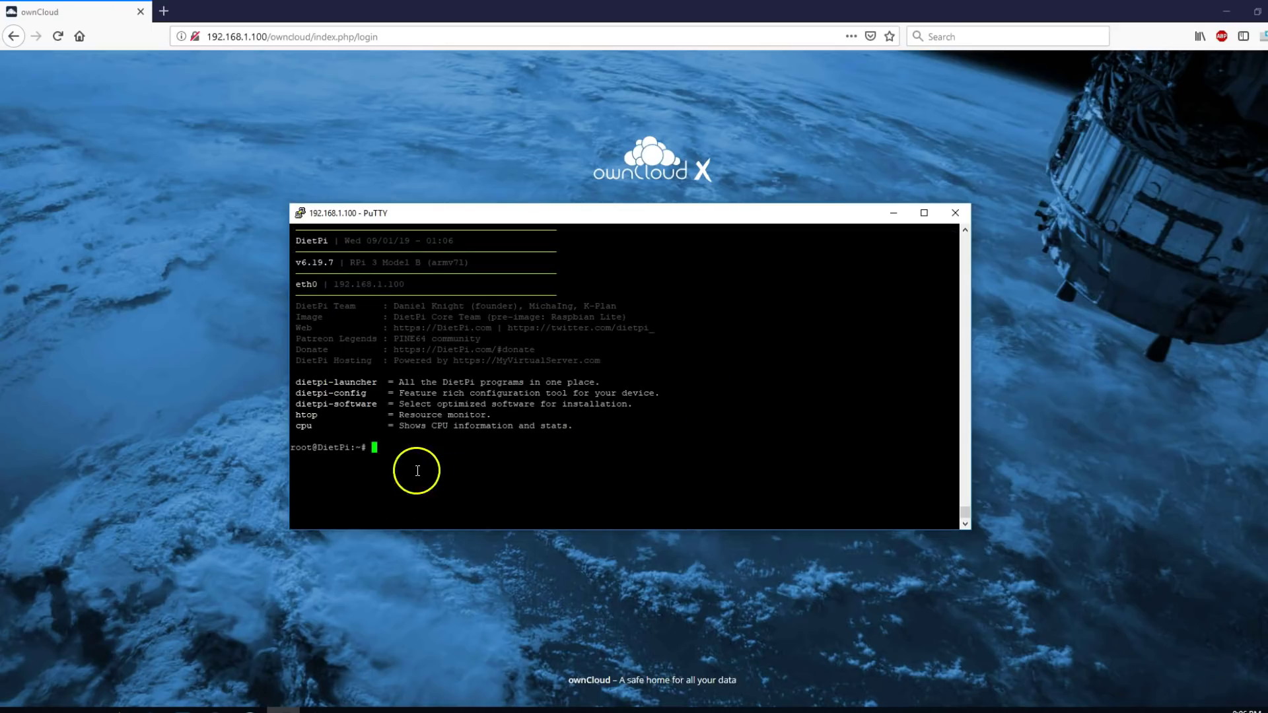
Run occ user:resetpassword admin and enter the new admin password twice
right_click(371, 448)
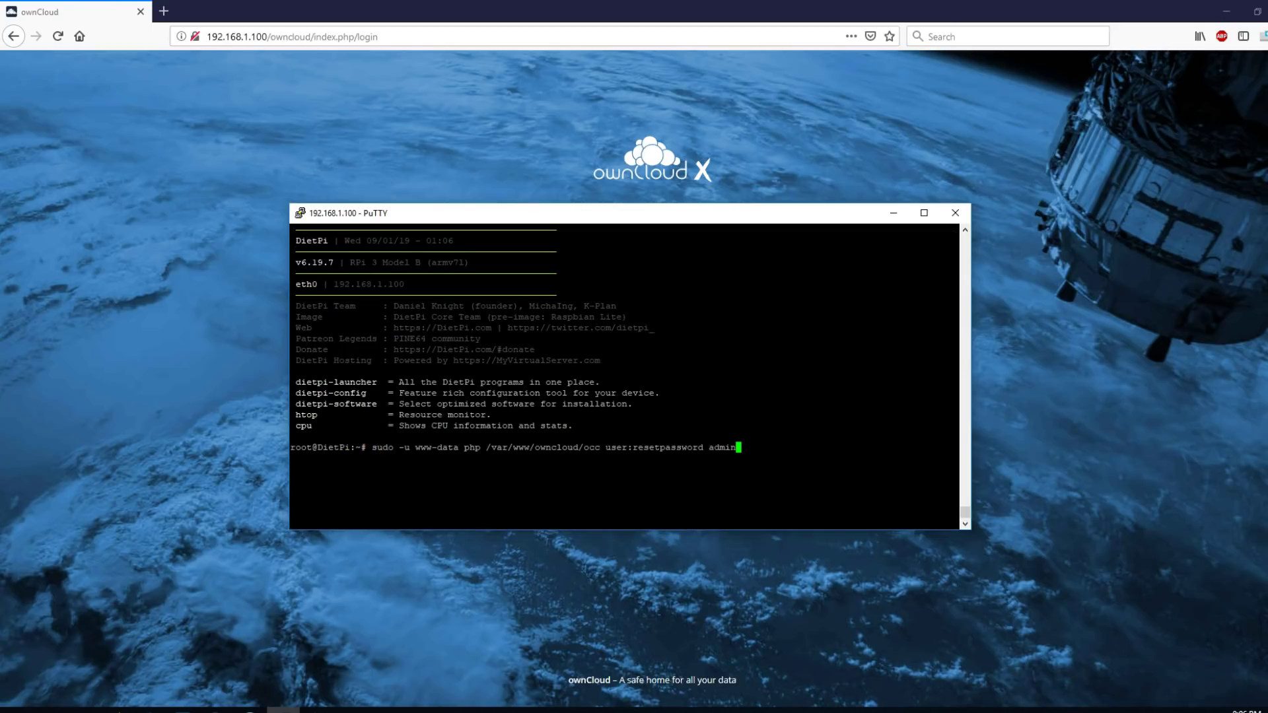
key(Return)
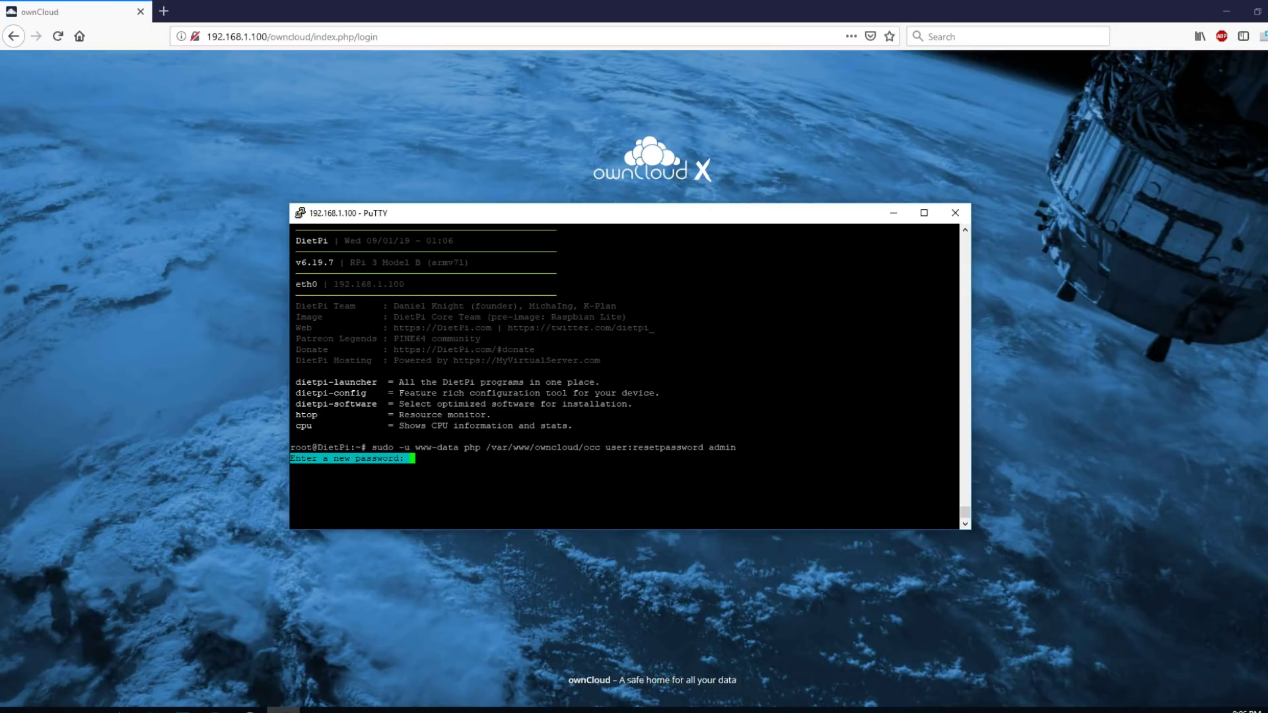
key(Return)
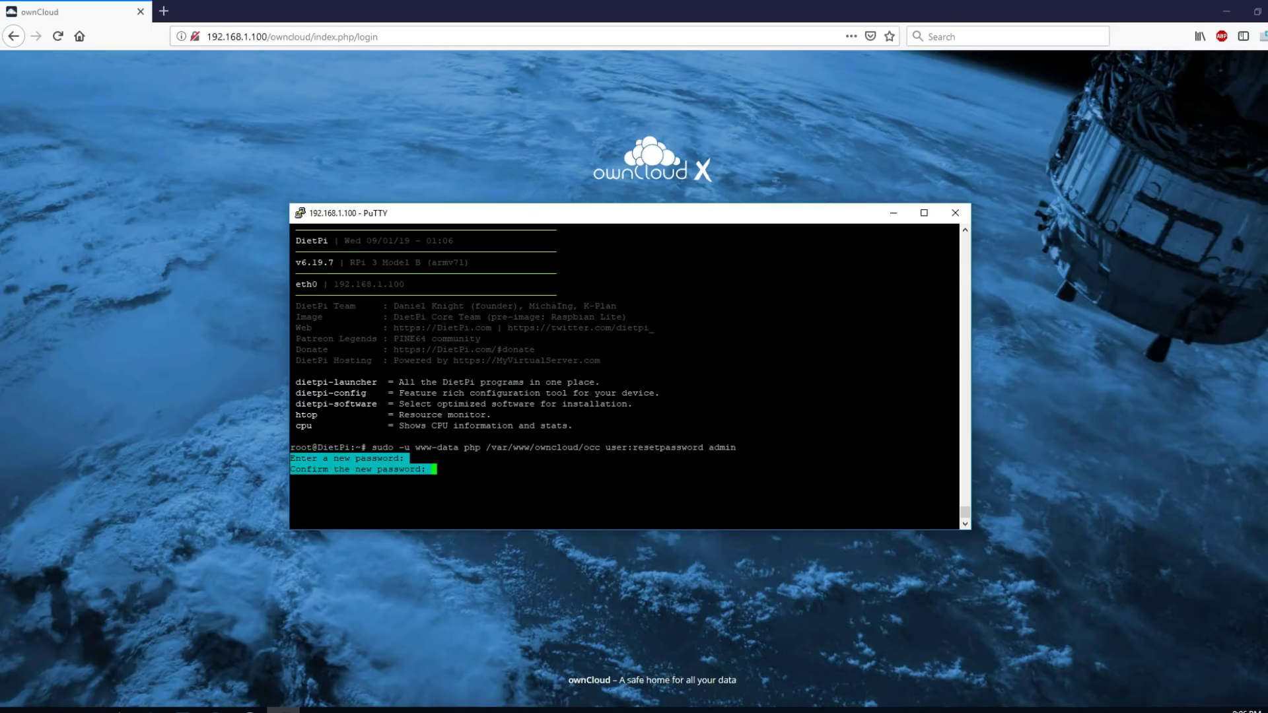
key(Return)
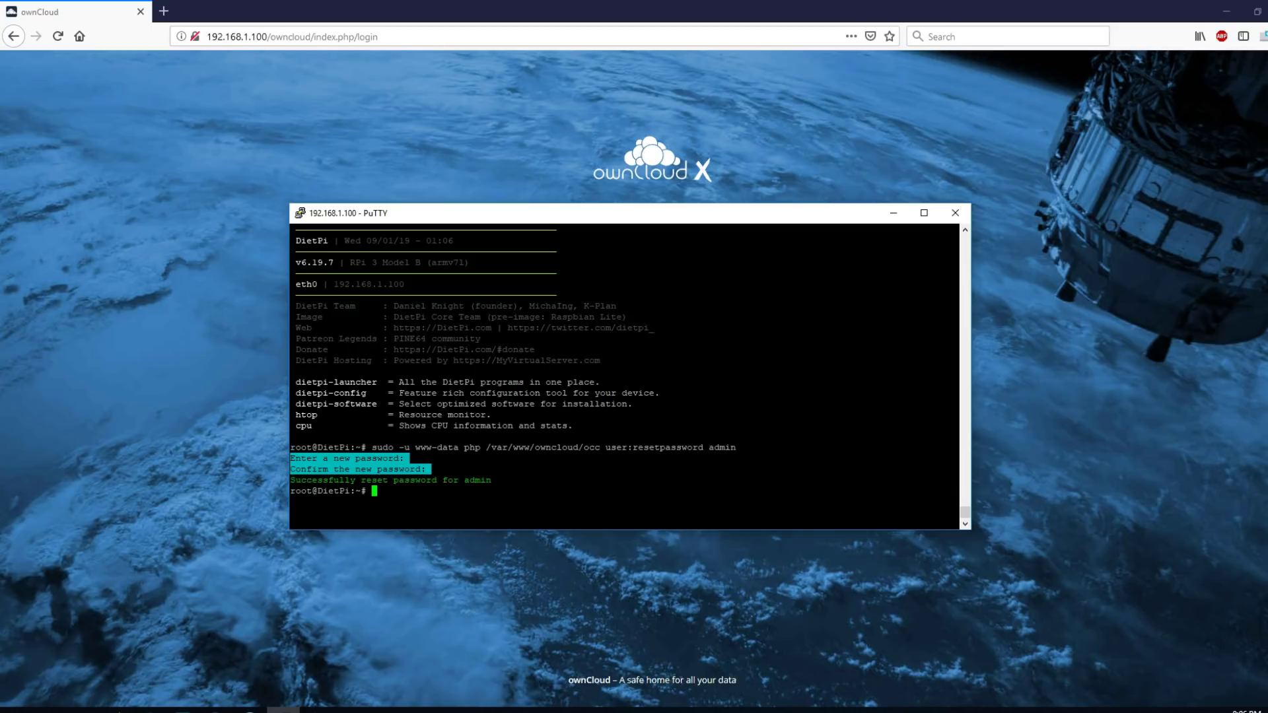
click(866, 140)
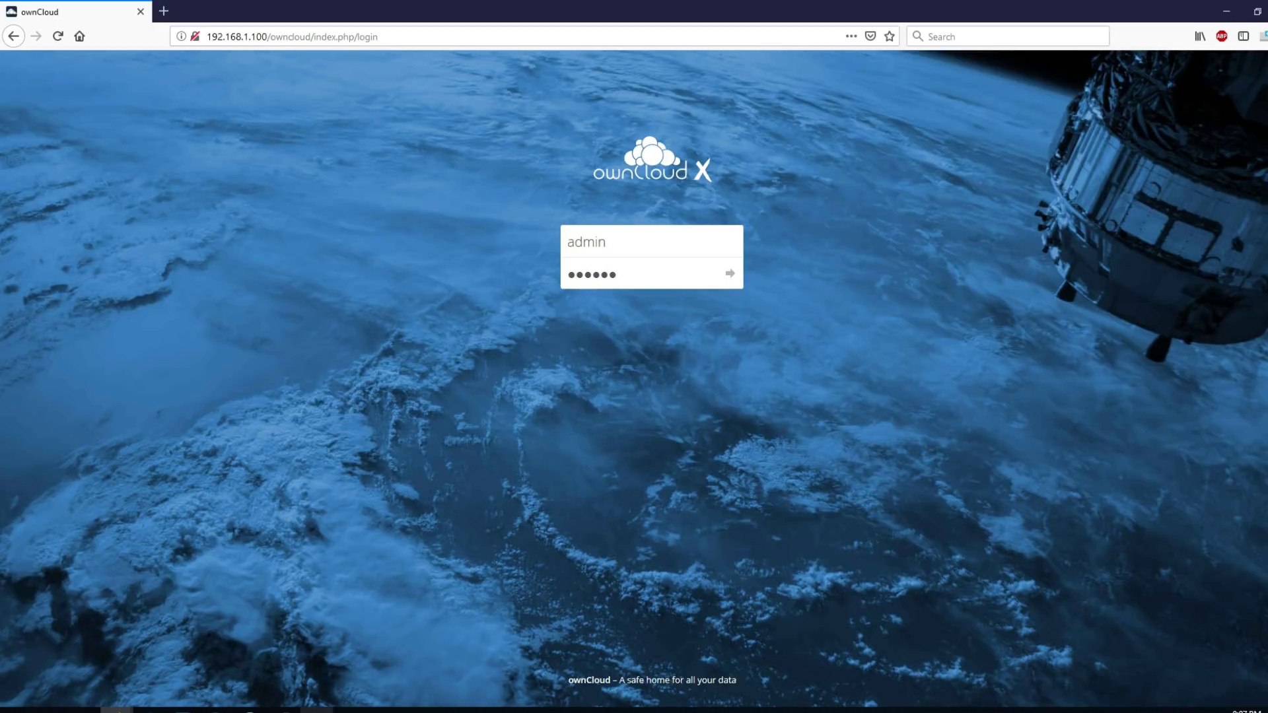
Back in the terminal, clear the screen and delete ownCloud's config.php with rm
click(283, 711)
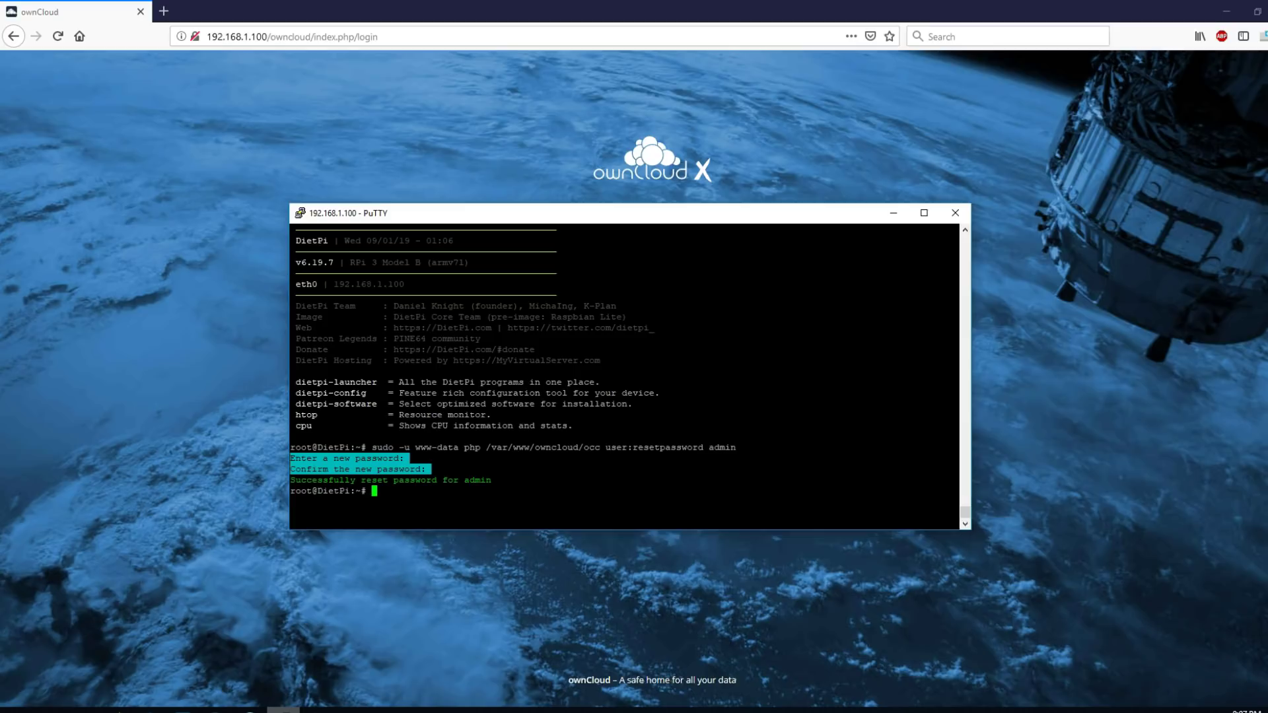
text(clear)
key(Return)
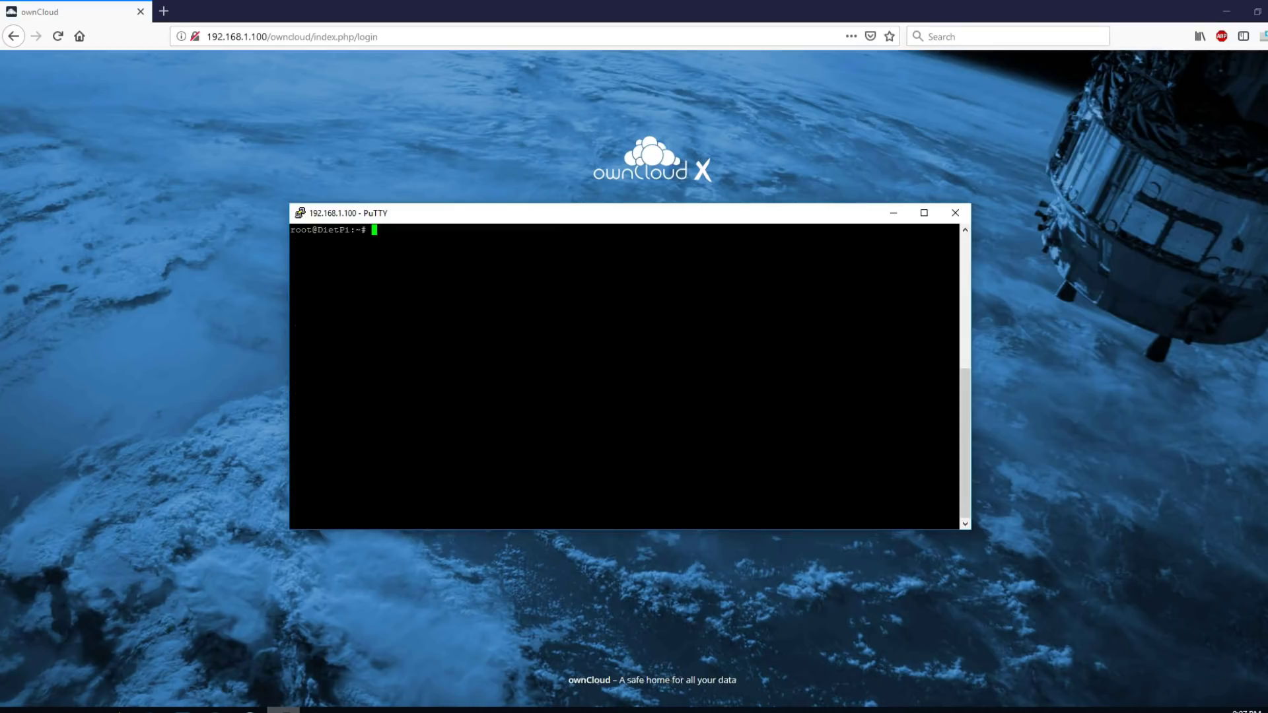
right_click(376, 230)
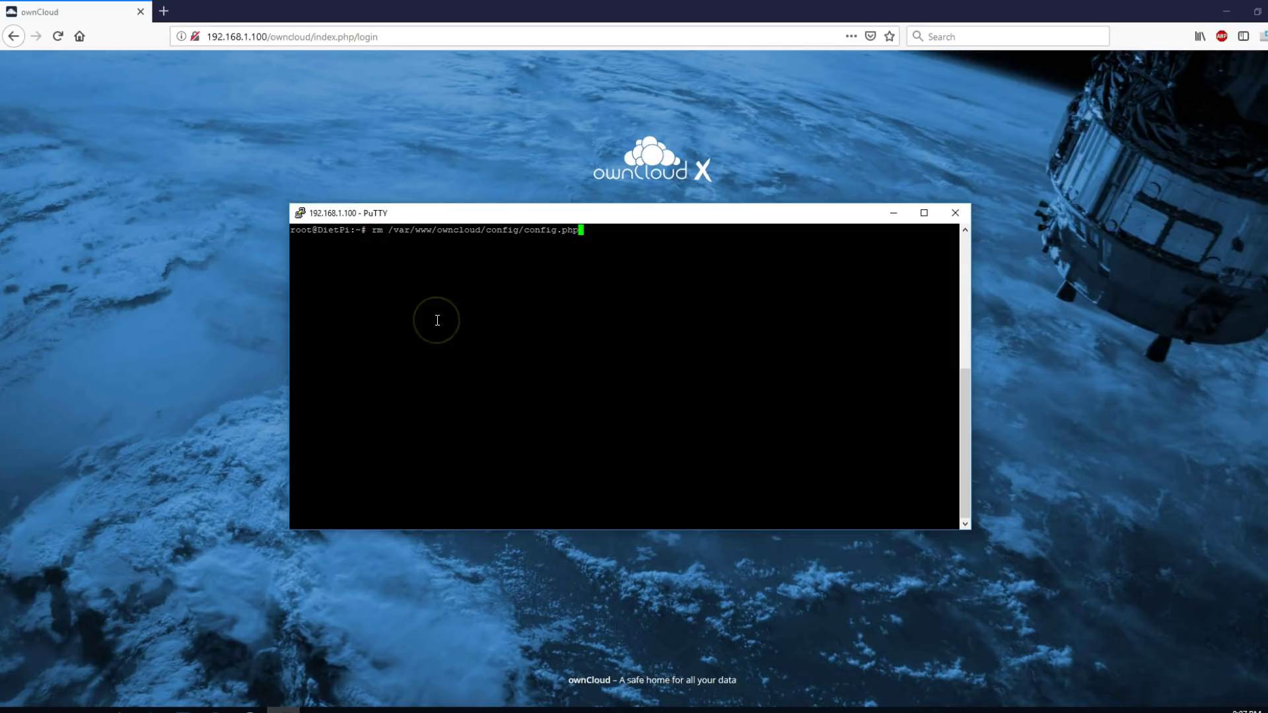
key(Return)
Reload the ownCloud page to get the admin/database setup form, then minimize Firefox
click(469, 173)
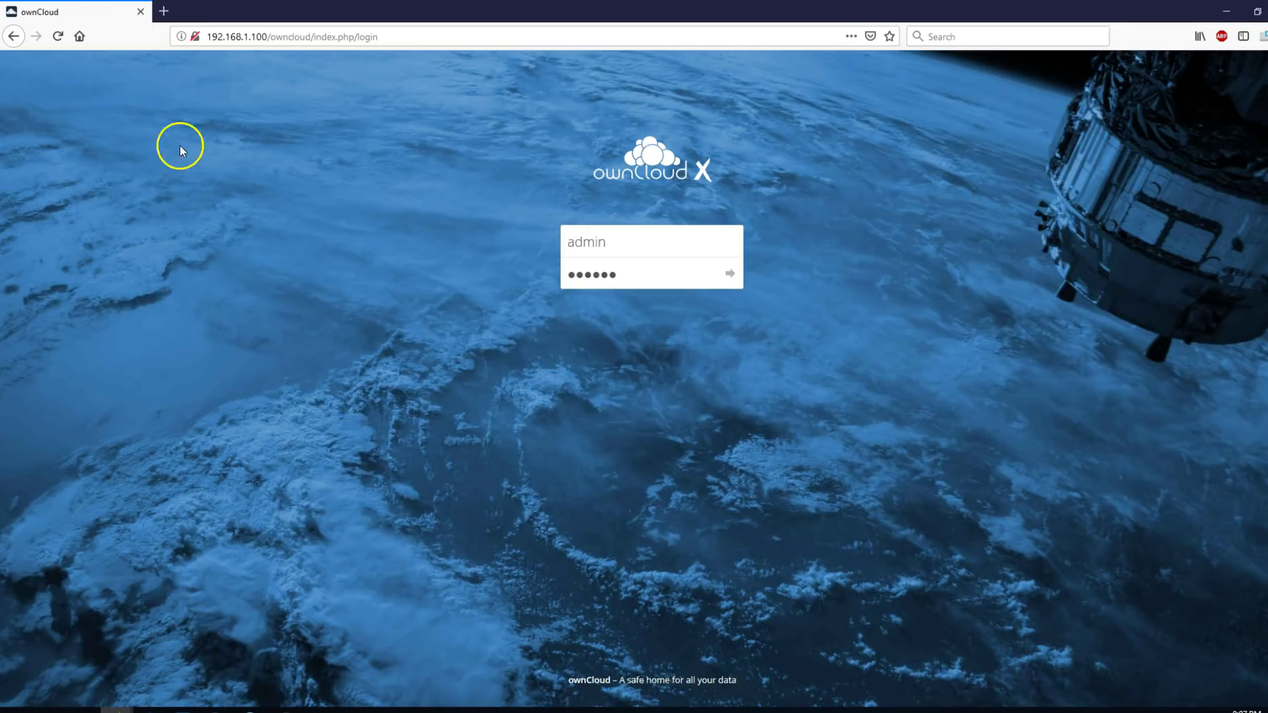
click(57, 37)
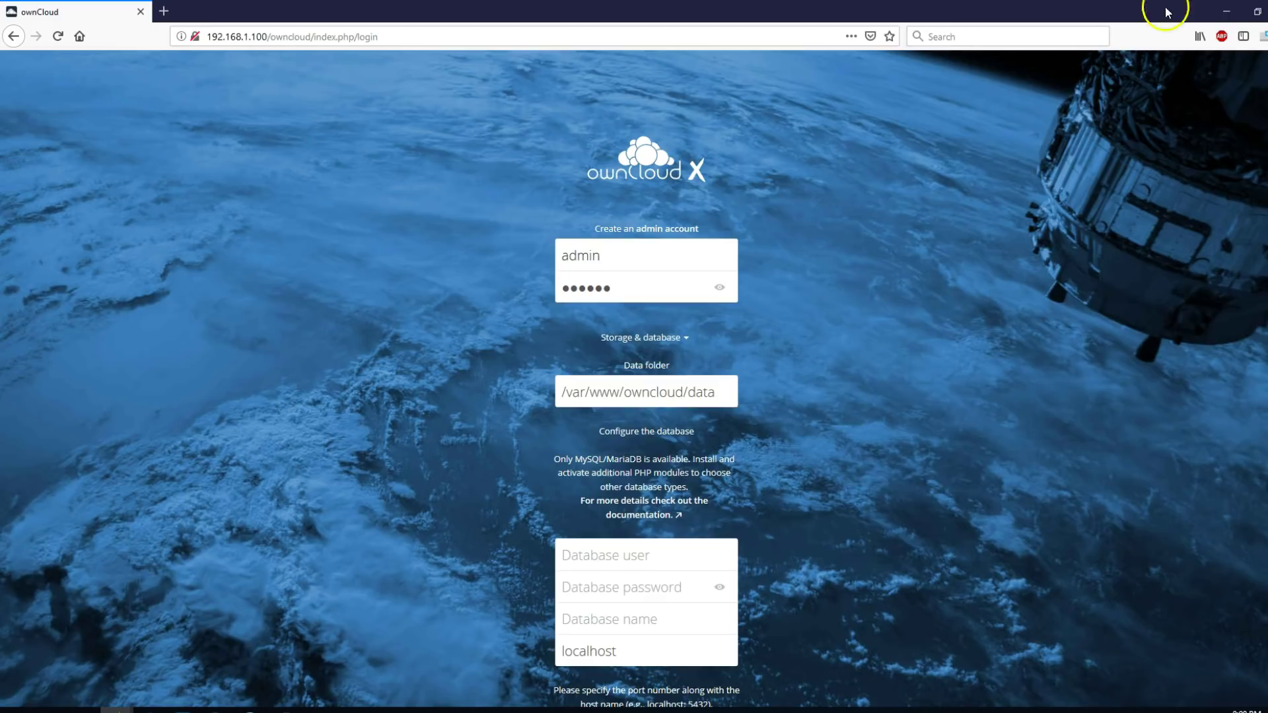
click(1226, 11)
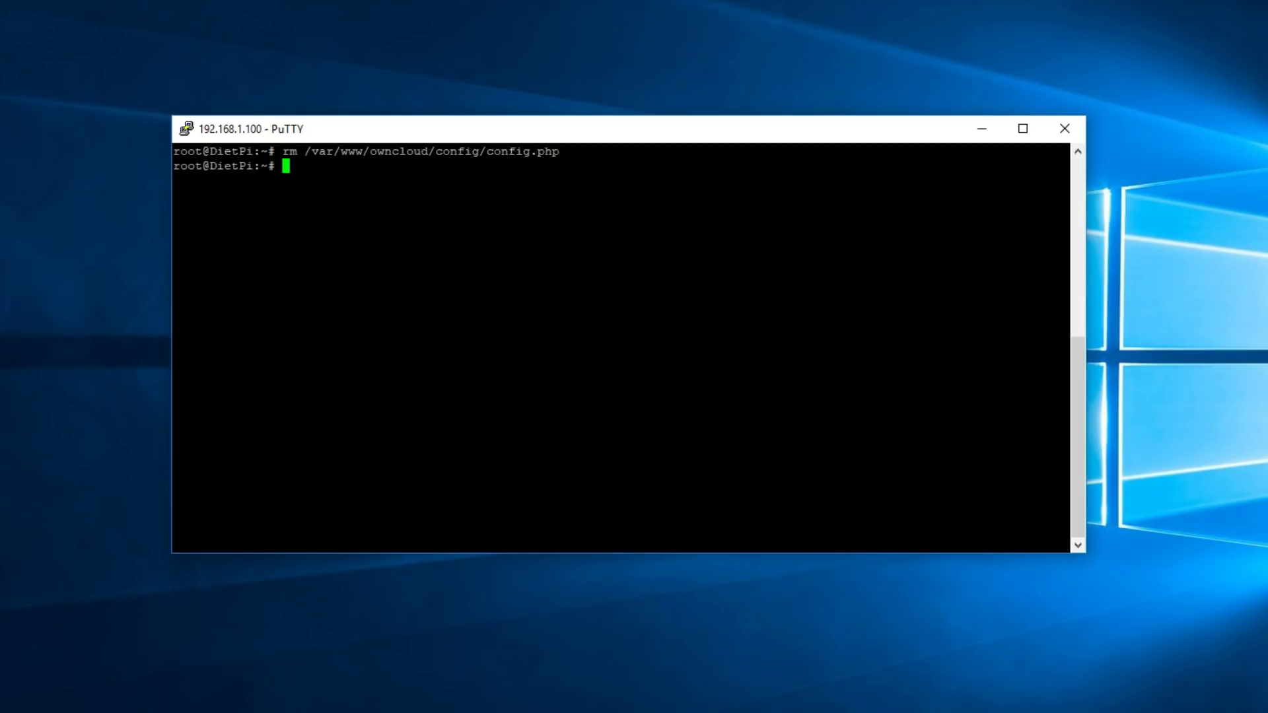
text(clear)
Start the MariaDB monitor with mysql -u root and create the own_cloud database
key(Return)
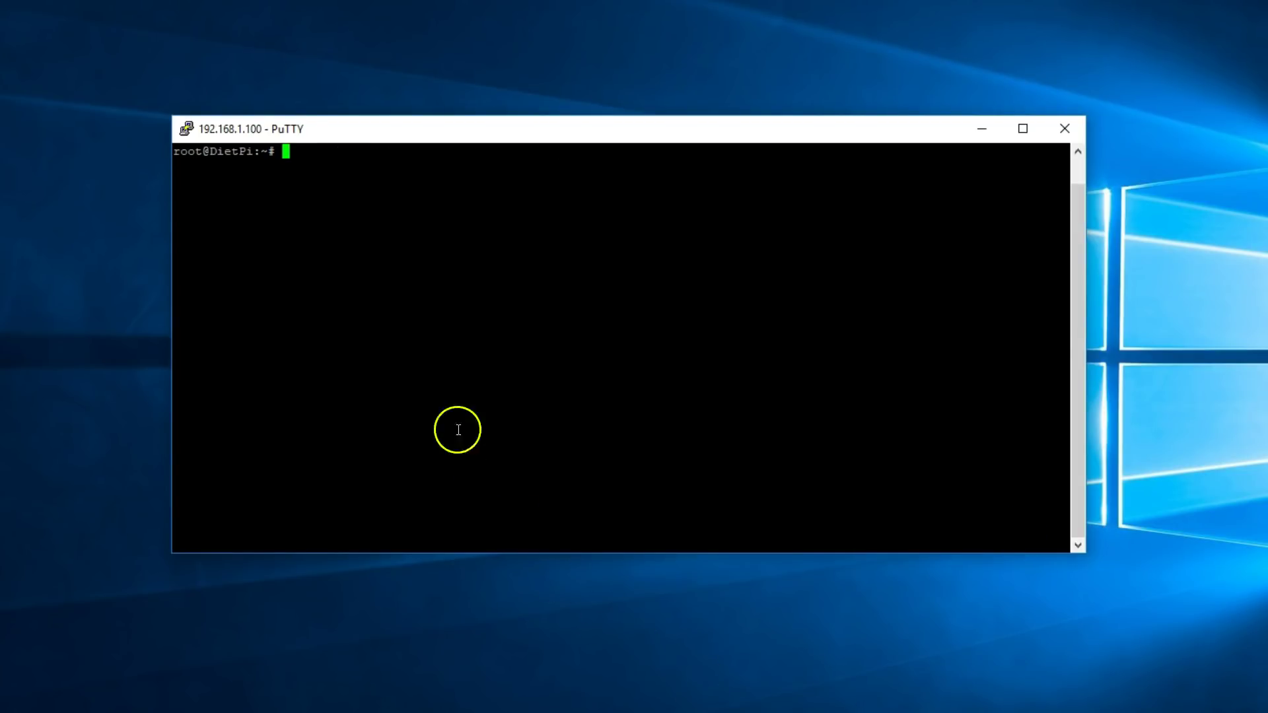
right_click(289, 159)
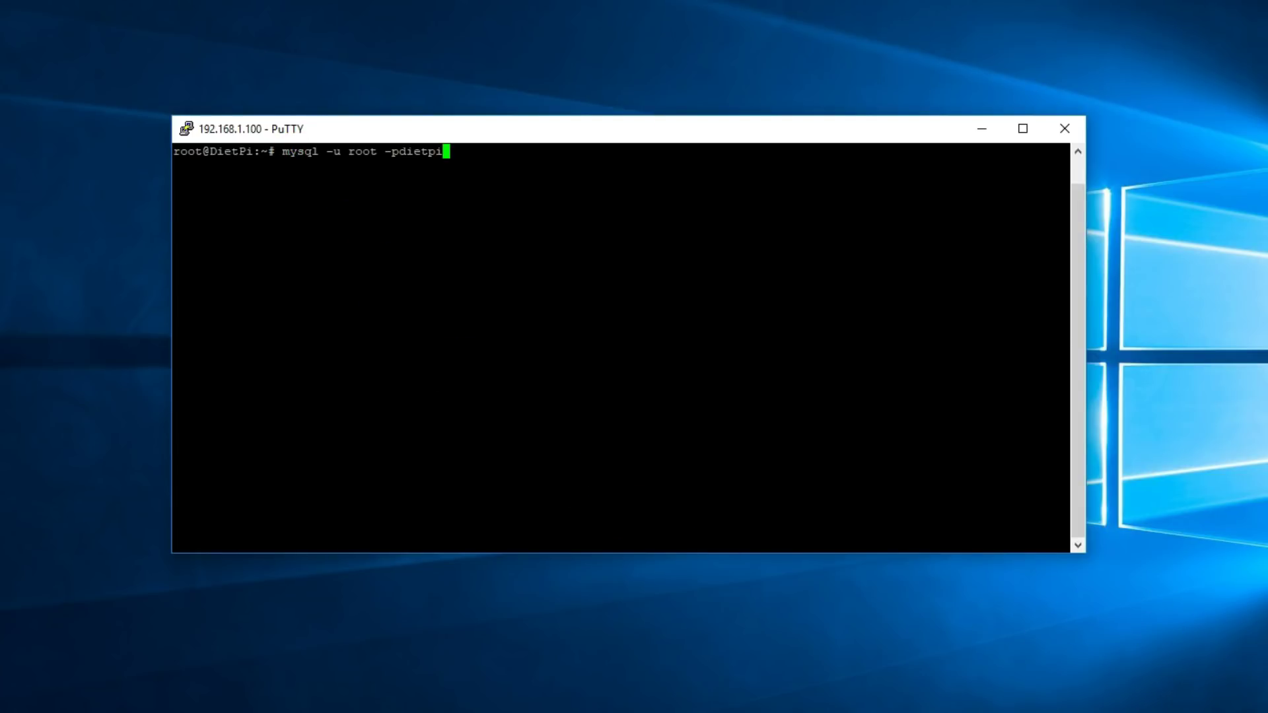
key(Return)
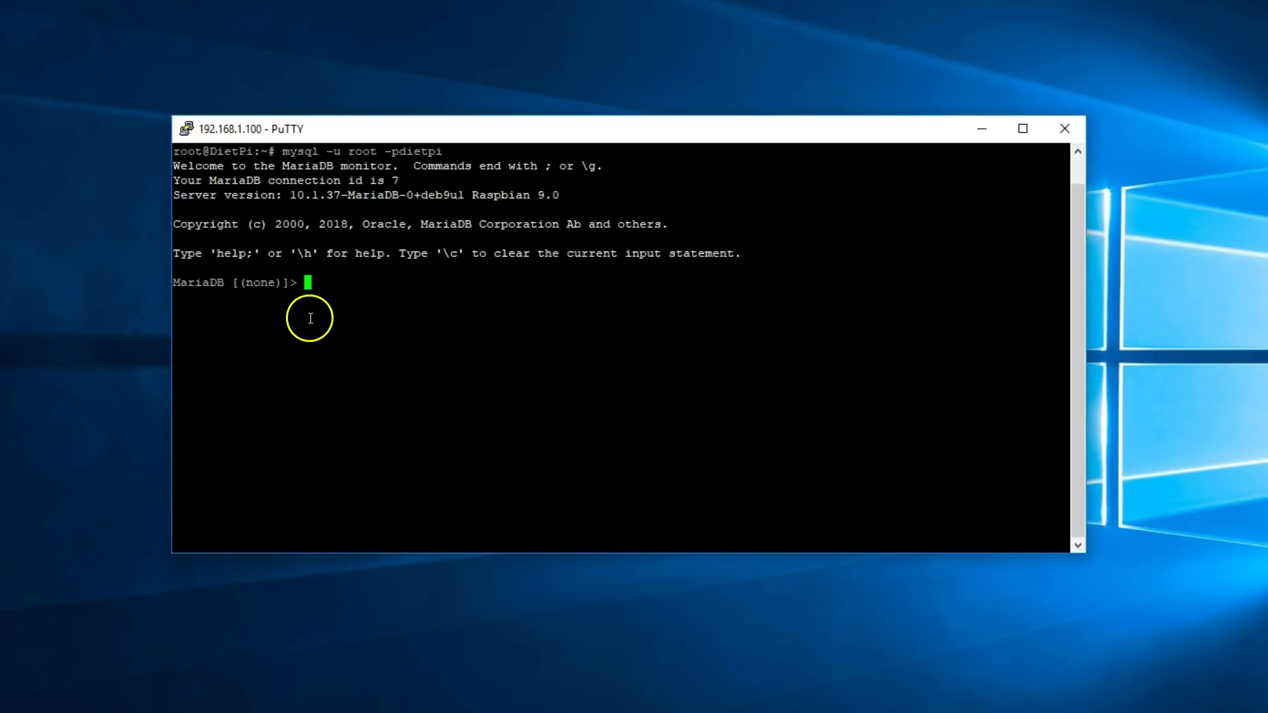
right_click(309, 283)
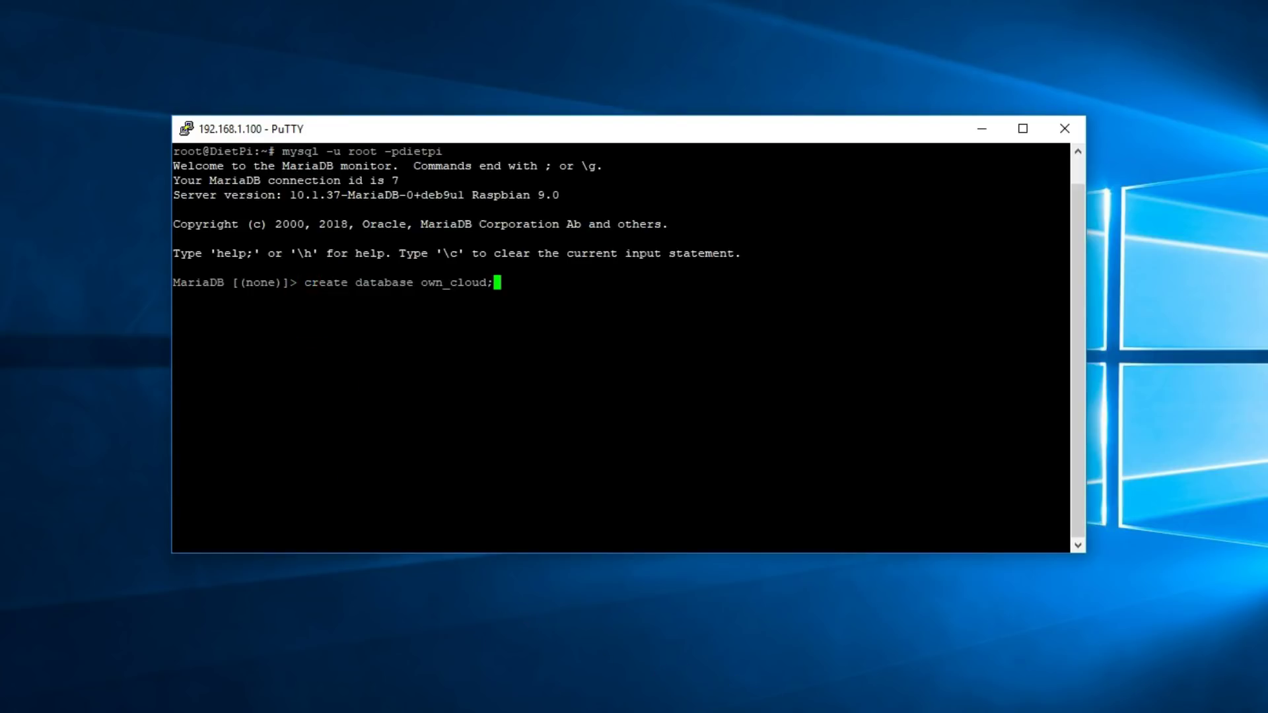
key(Return)
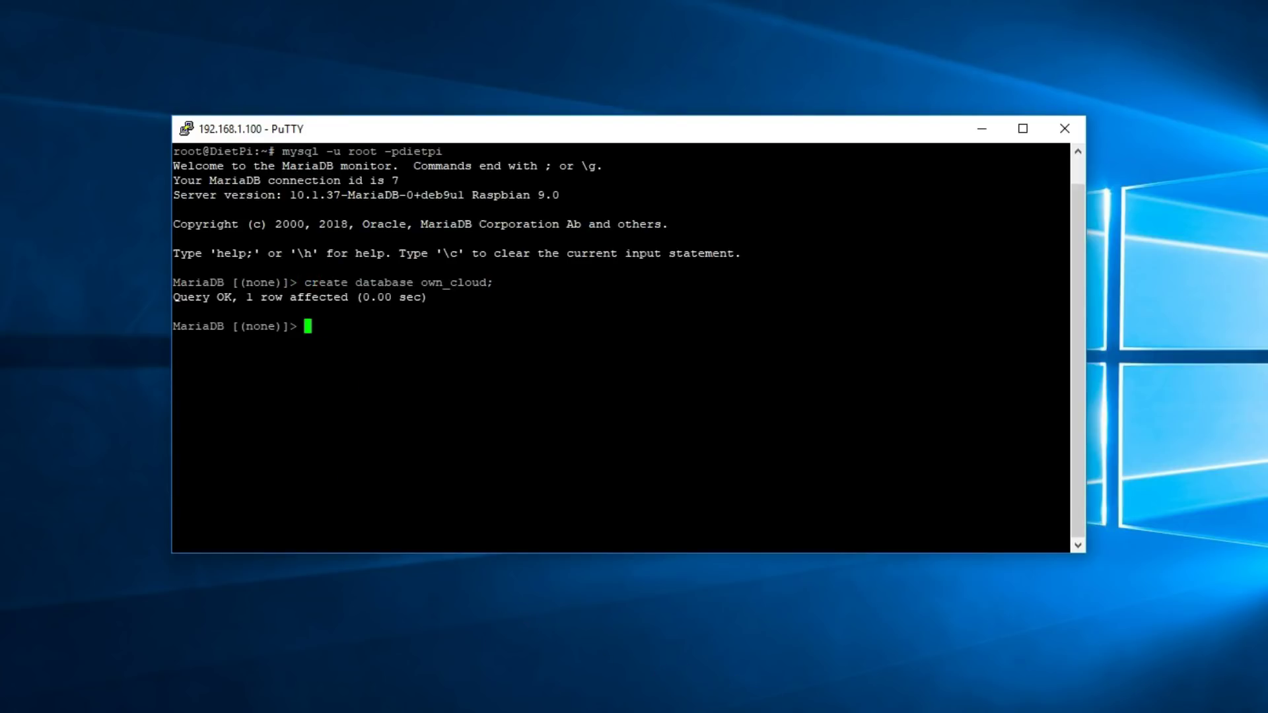
right_click(317, 327)
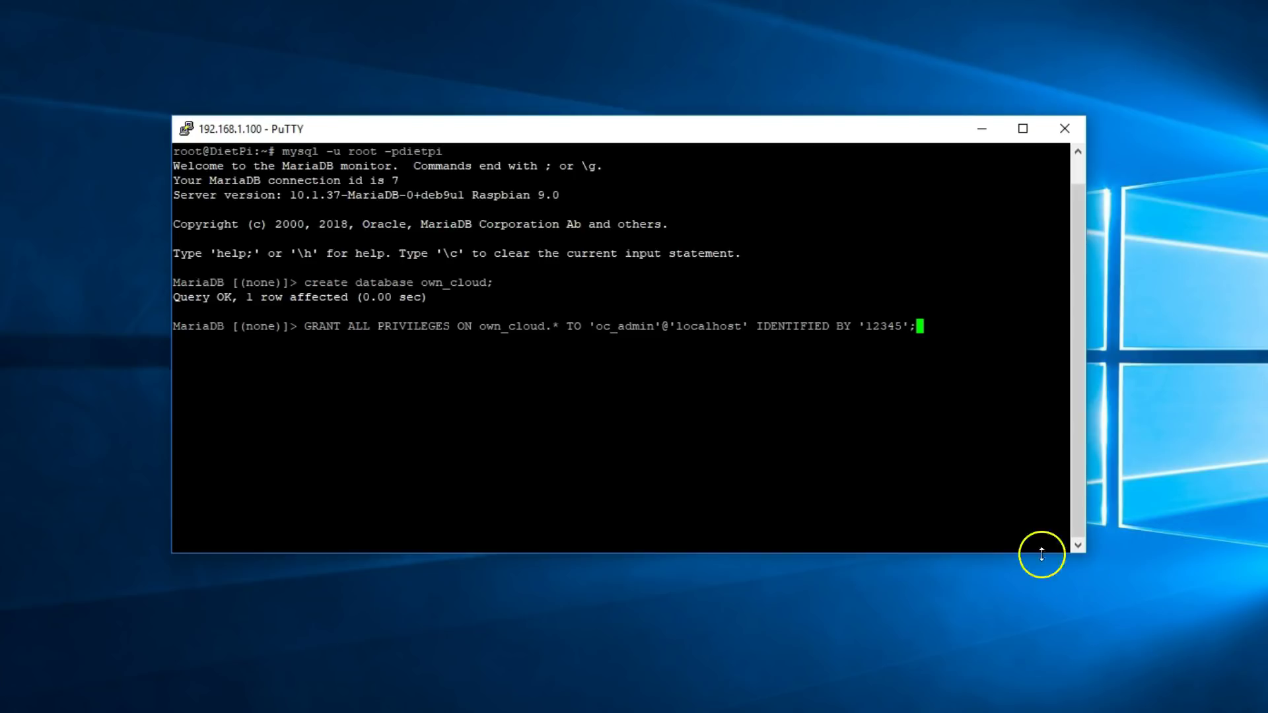
drag(903, 325, 867, 327)
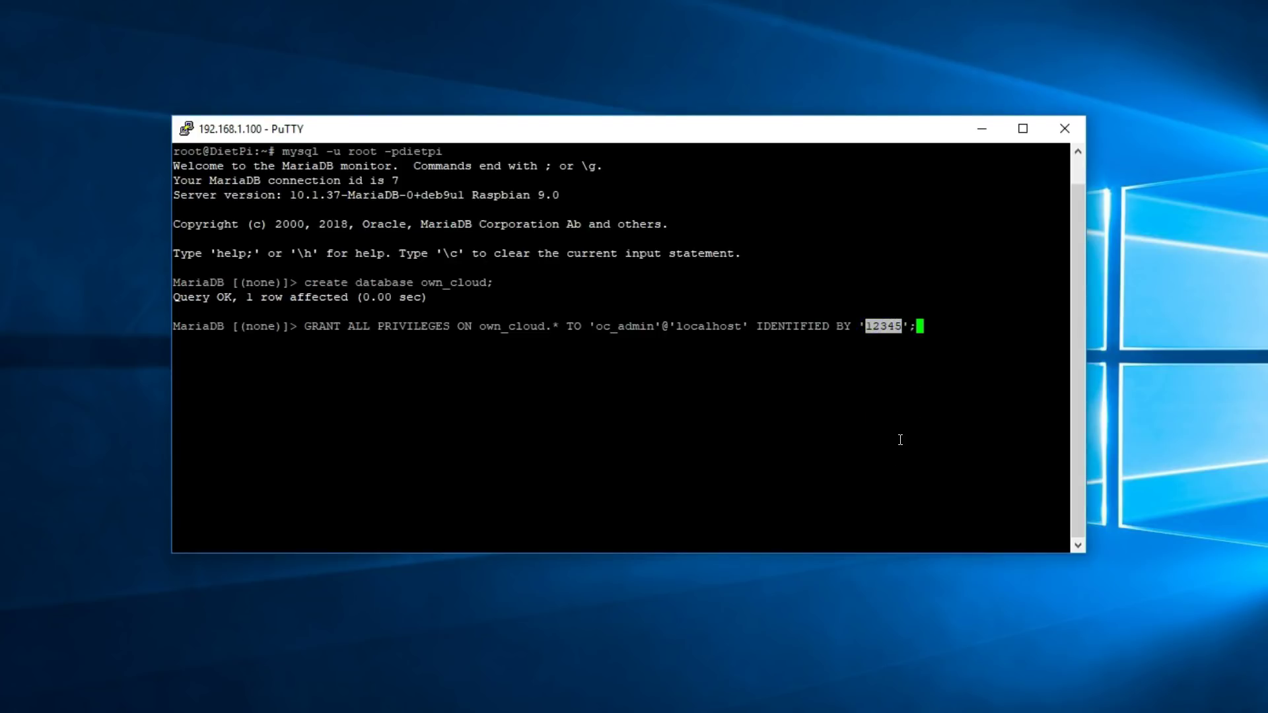
click(929, 327)
key(Return)
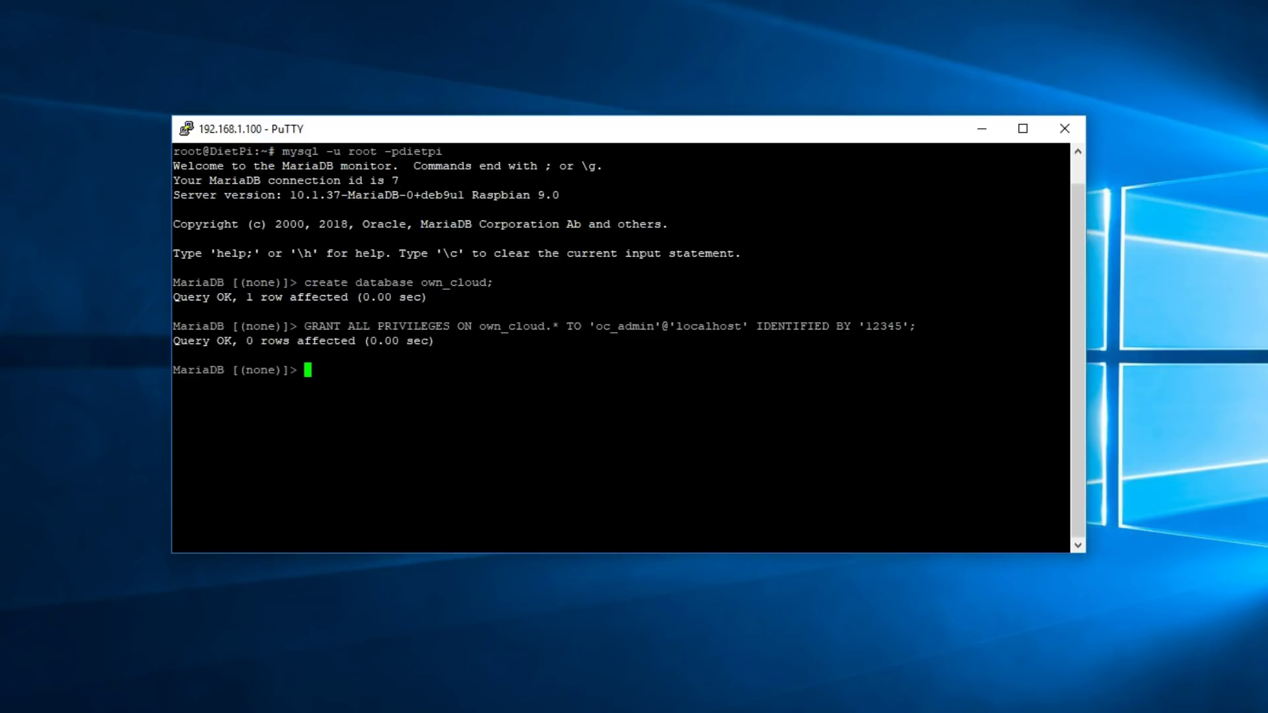
text(exit)
key(Return)
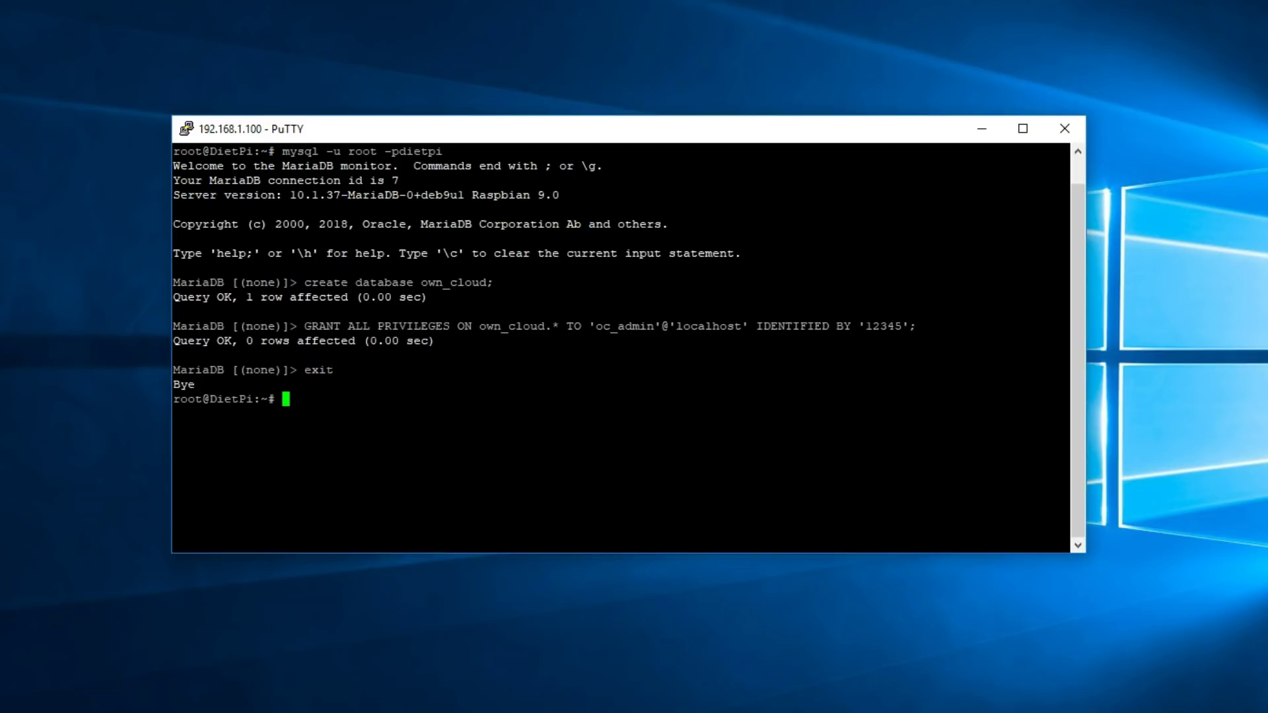
text(clear)
key(Return)
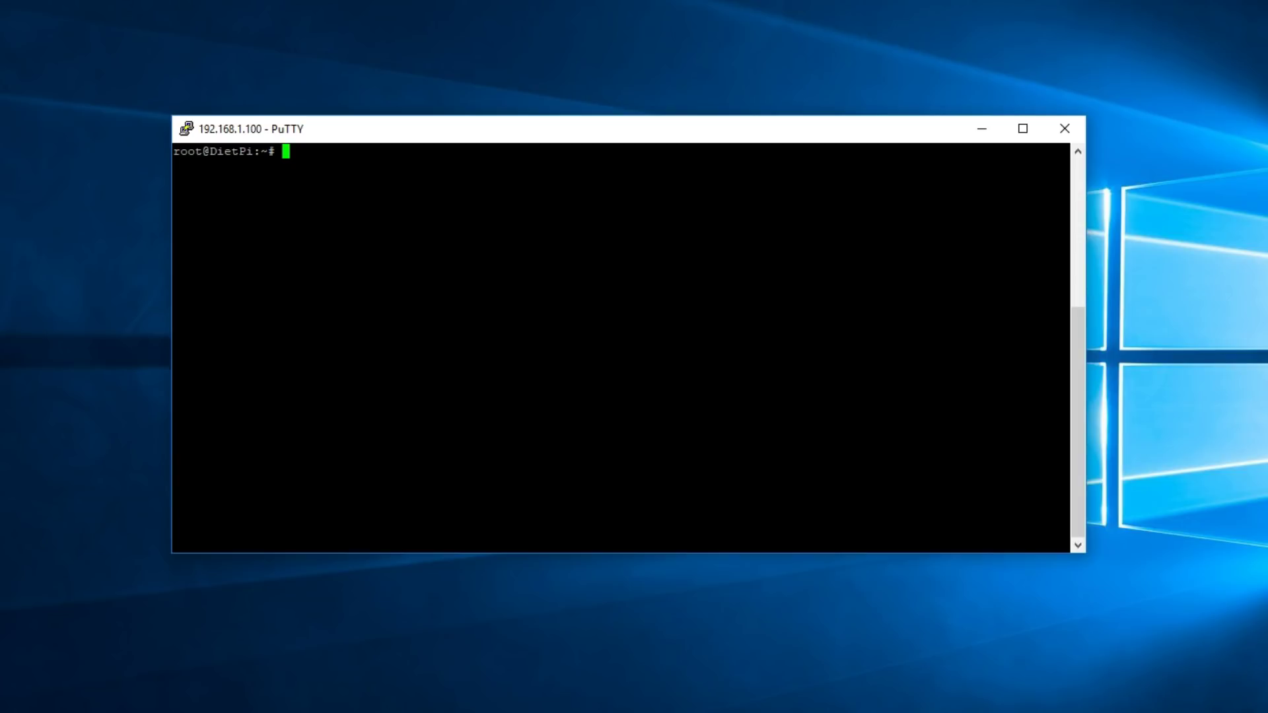
Run 'sudo apt-get install ntfs-3g -y' and clear the terminal after it completes
right_click(282, 154)
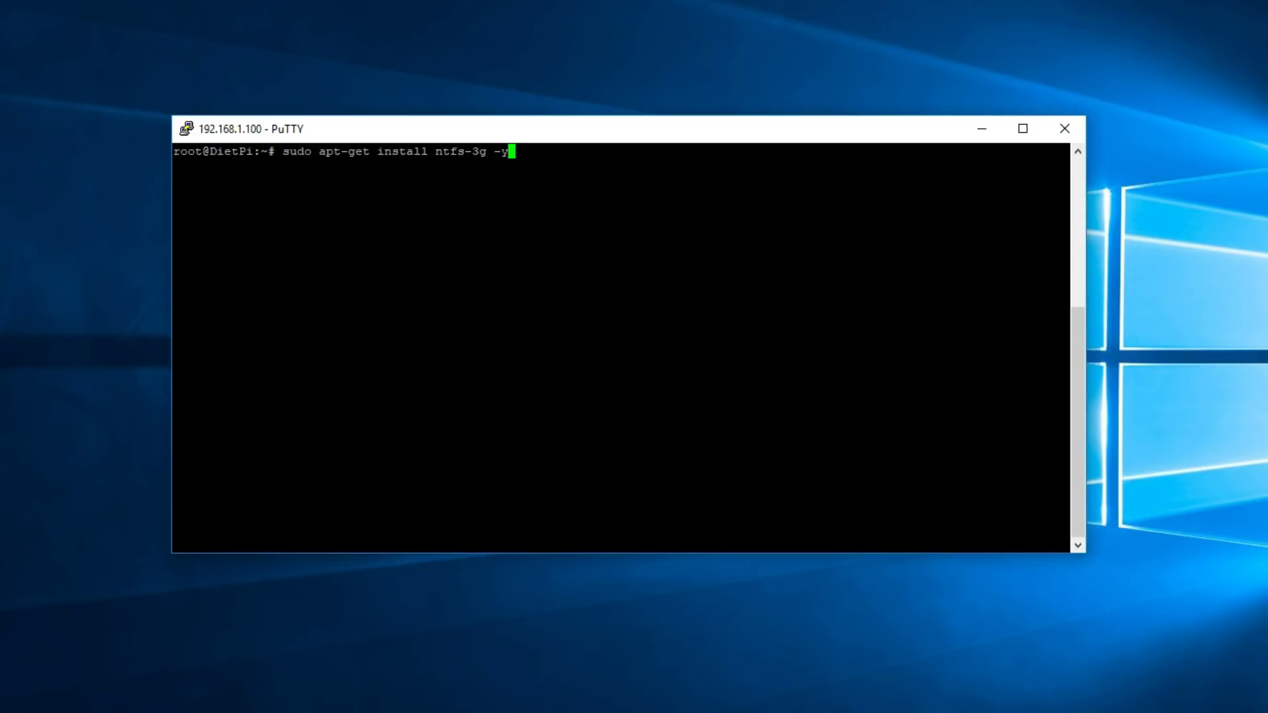
key(Return)
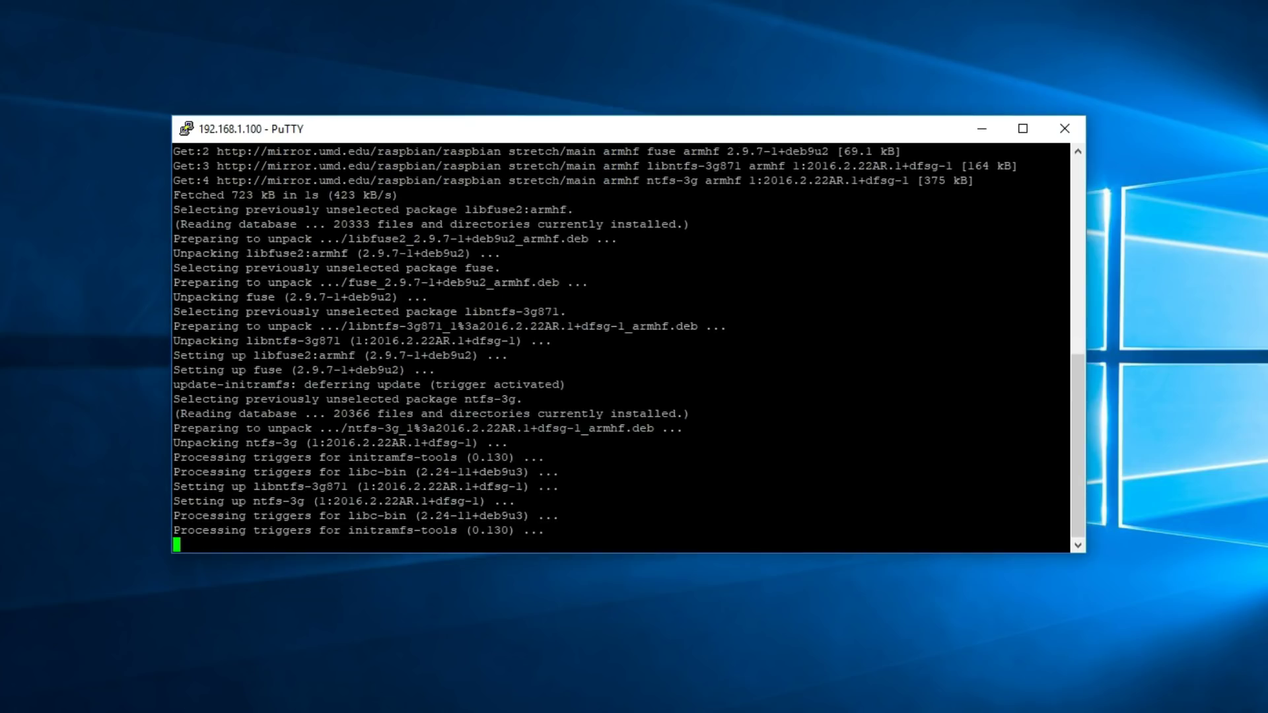
text(clear)
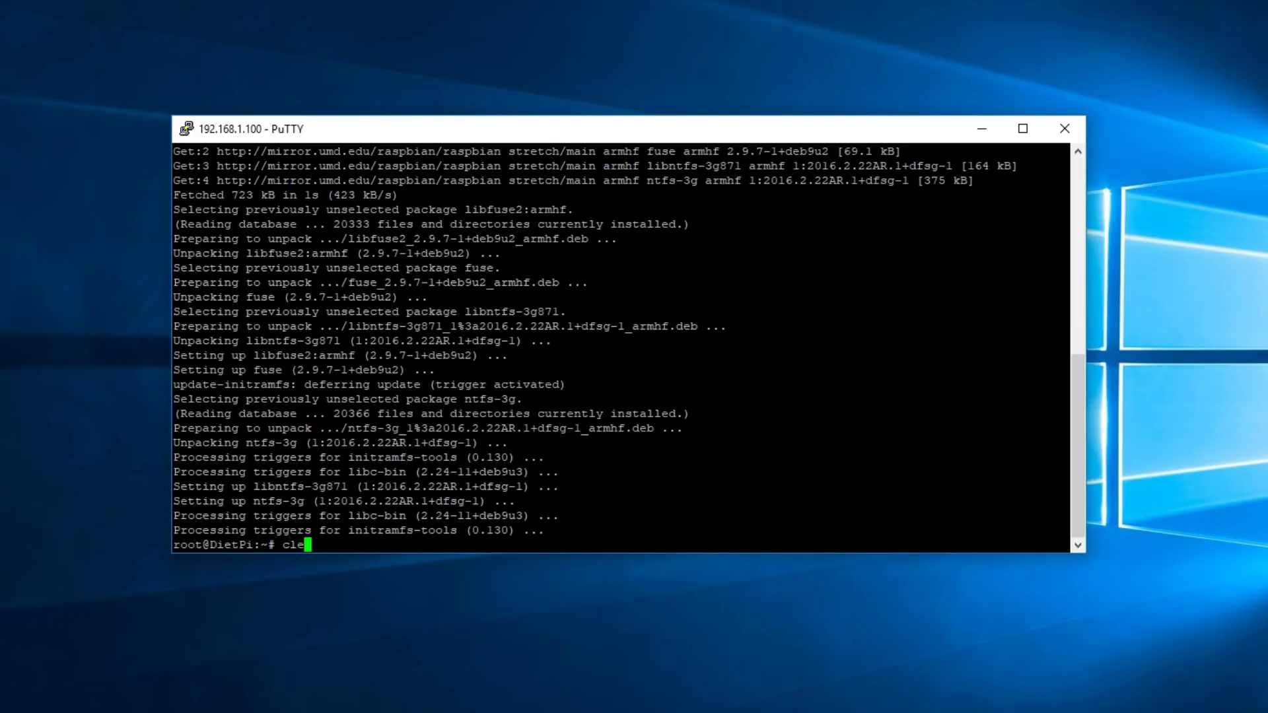
key(Return)
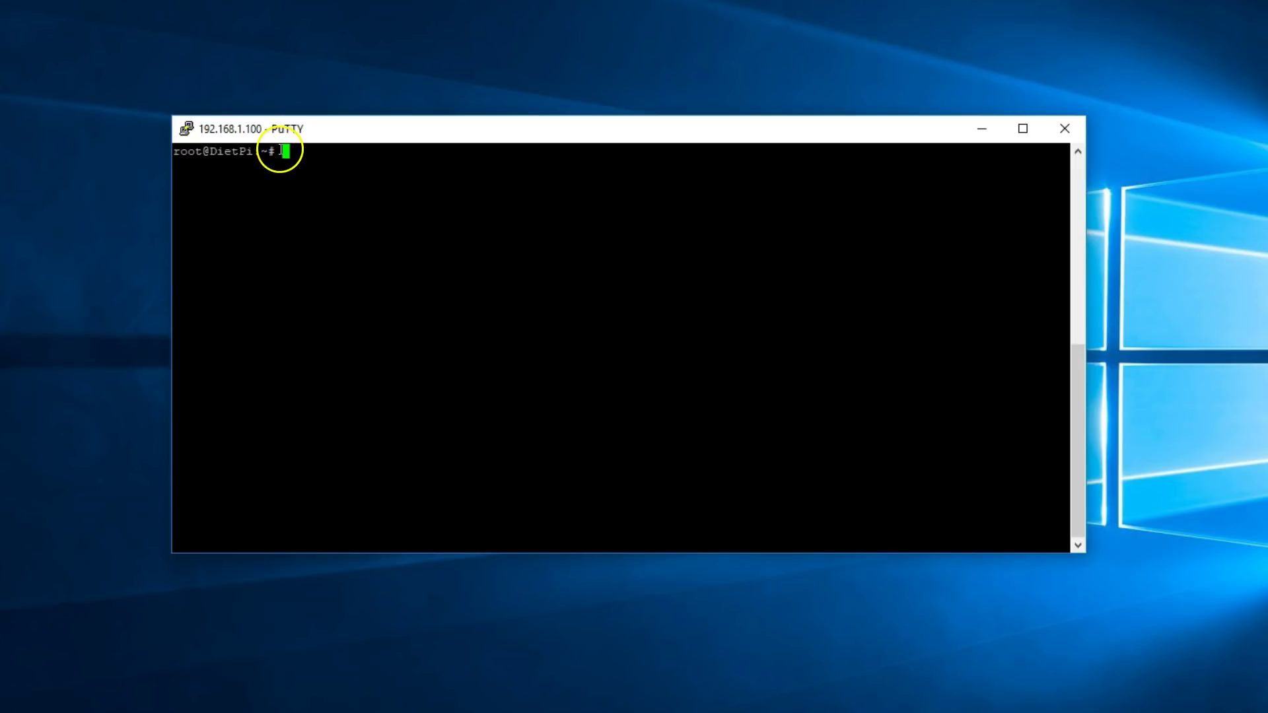
text(sudo fdisk -l)
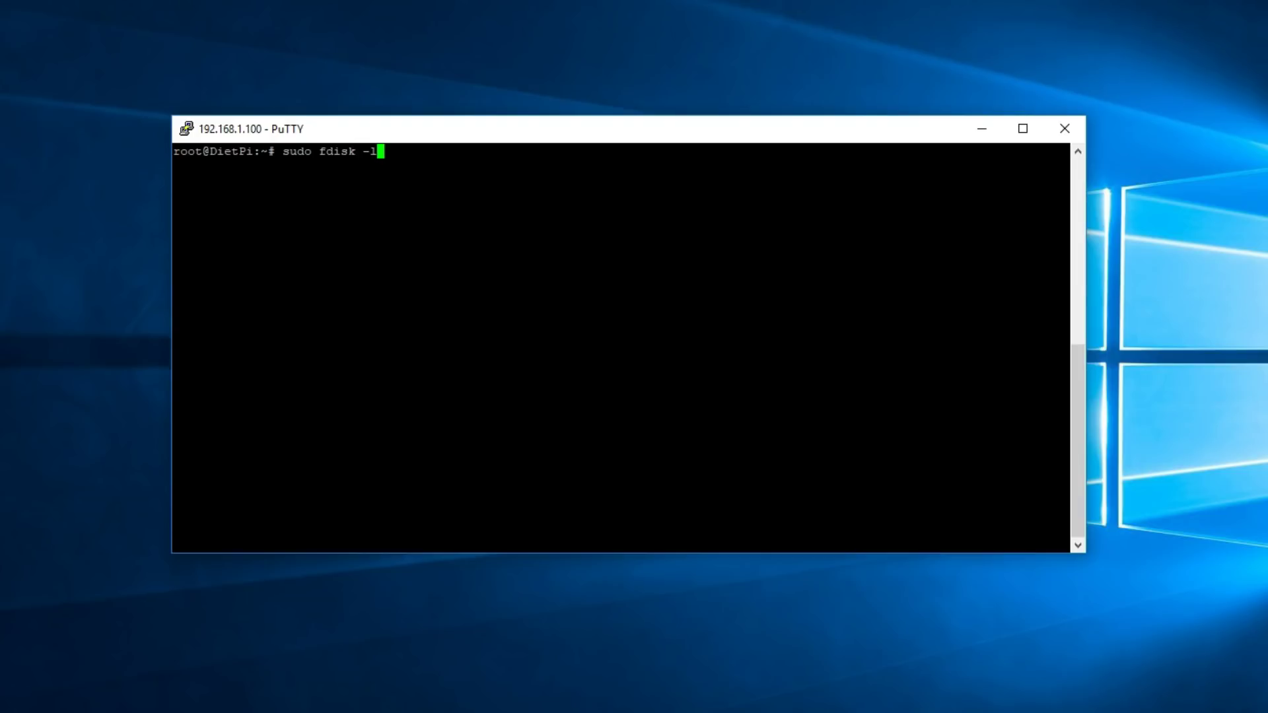
Run sudo fdisk -l, make /mnt/ownclouddrive and mount /dev/sda1 on it
key(Return)
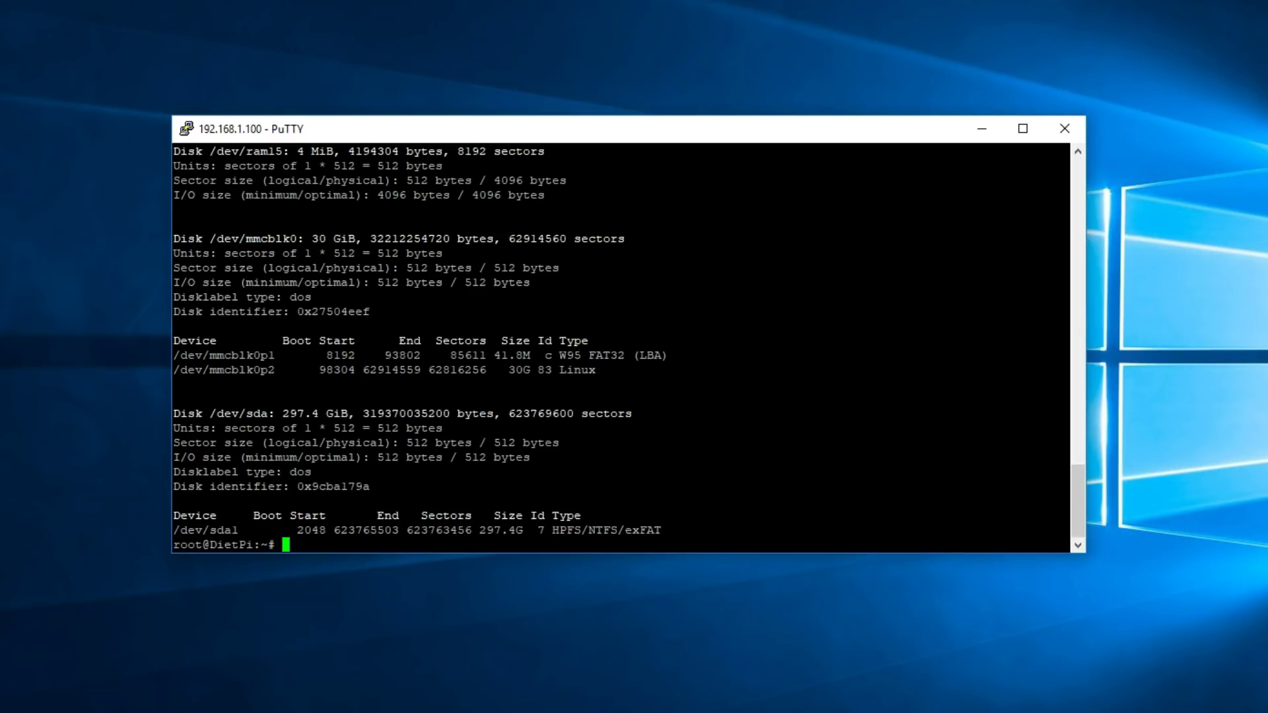
right_click(287, 548)
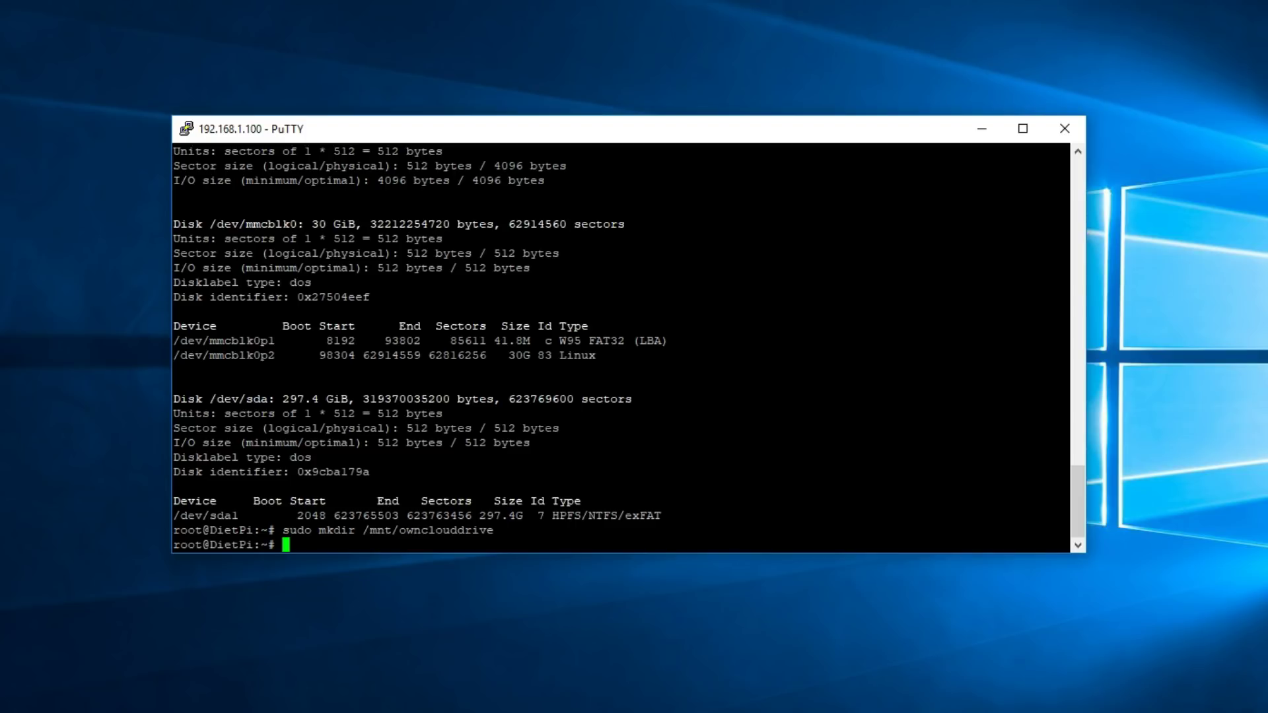
right_click(329, 546)
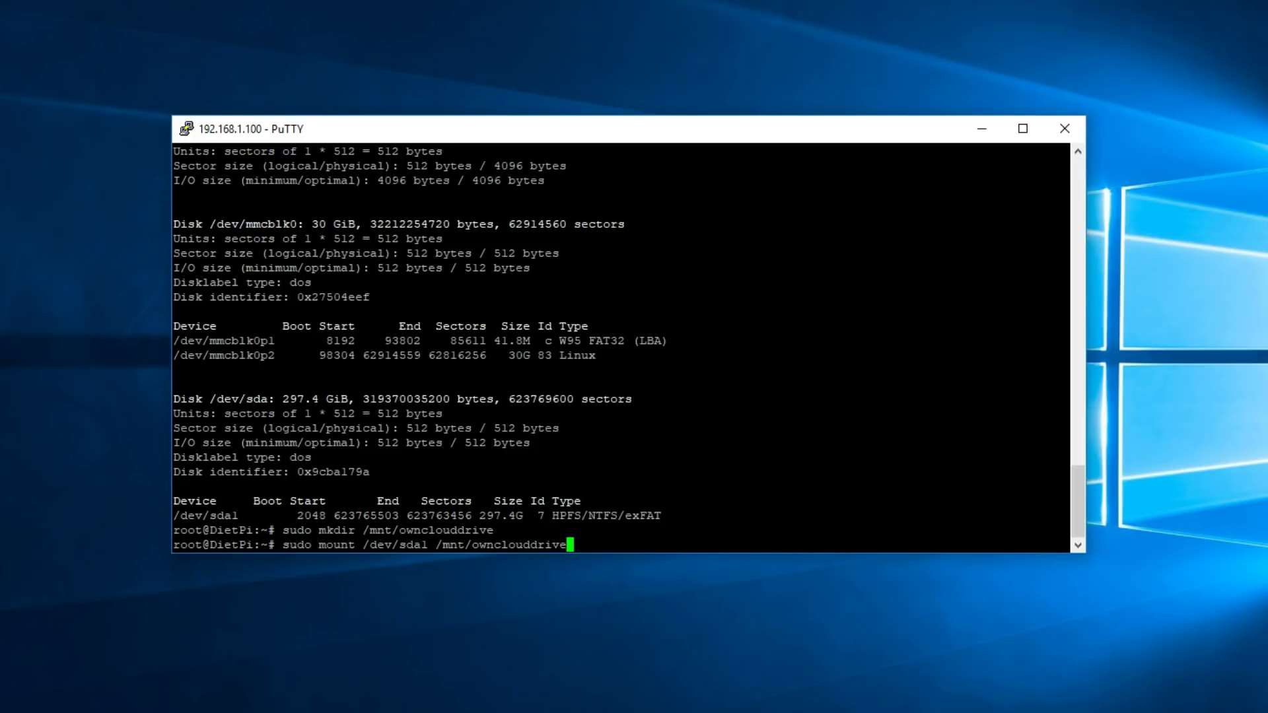
key(Return)
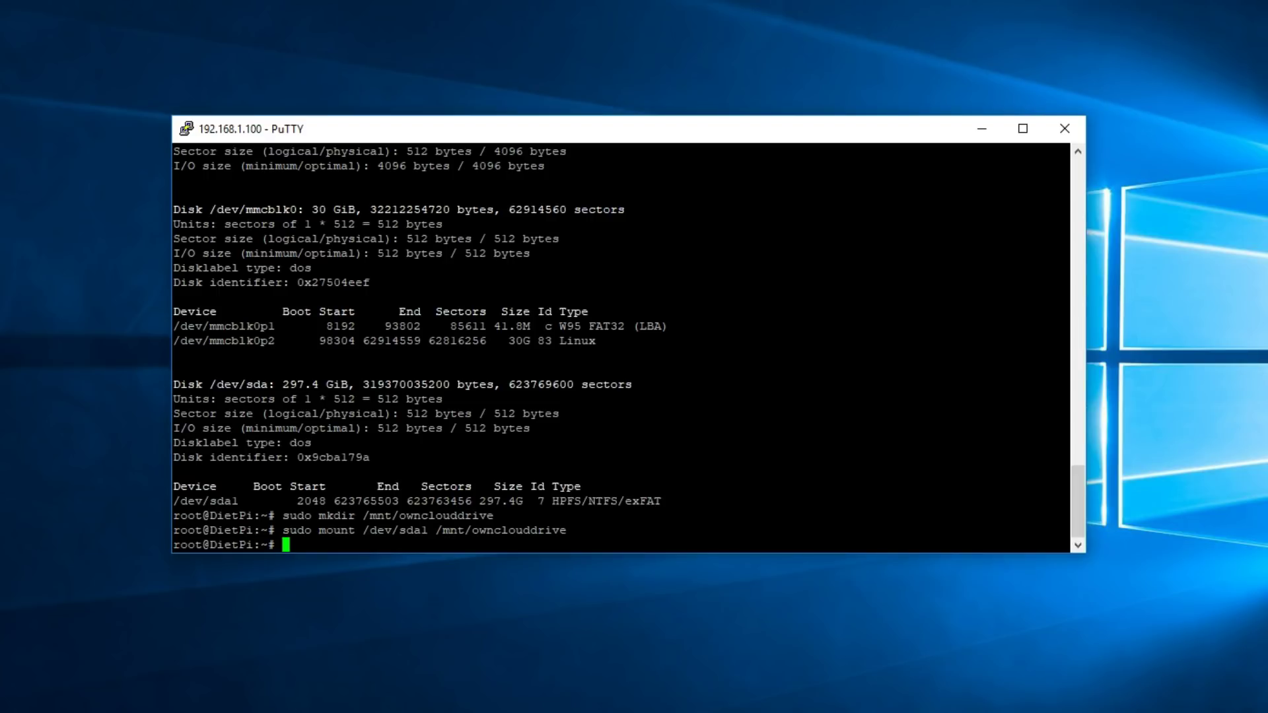
Create the www-data group and add the www-data user to it
right_click(287, 545)
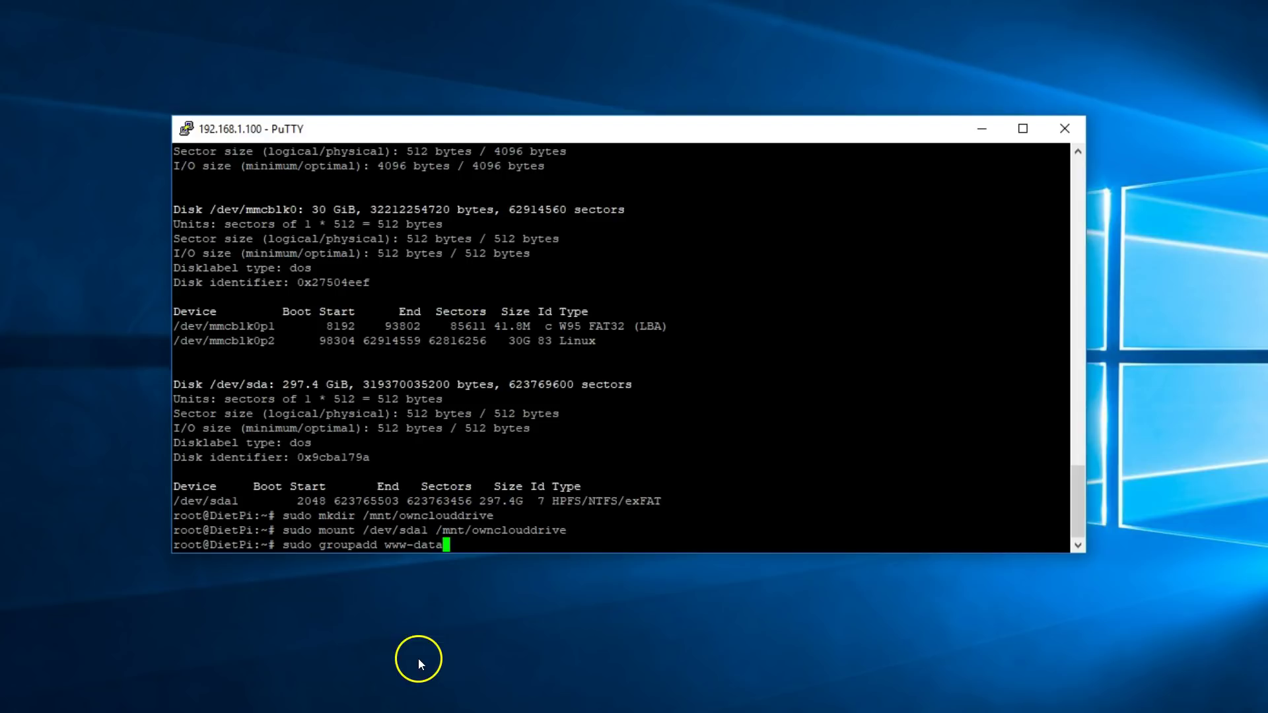
key(Return)
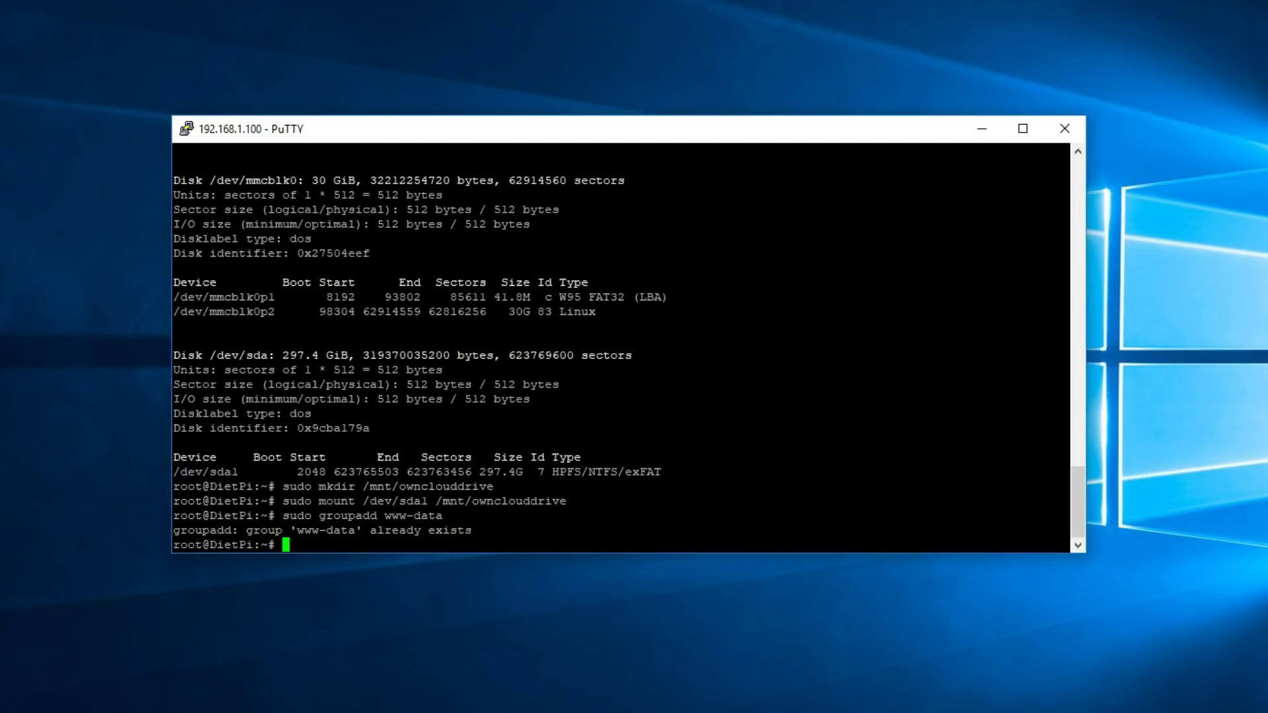
right_click(296, 545)
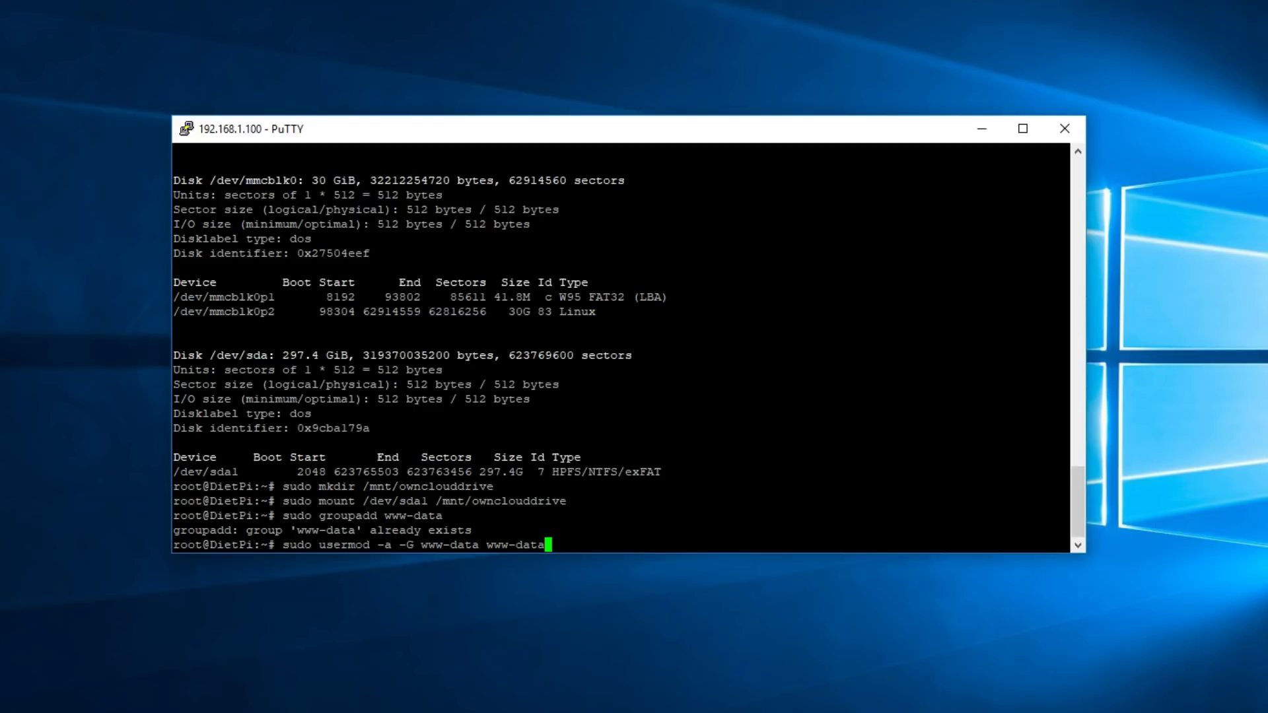
key(Return)
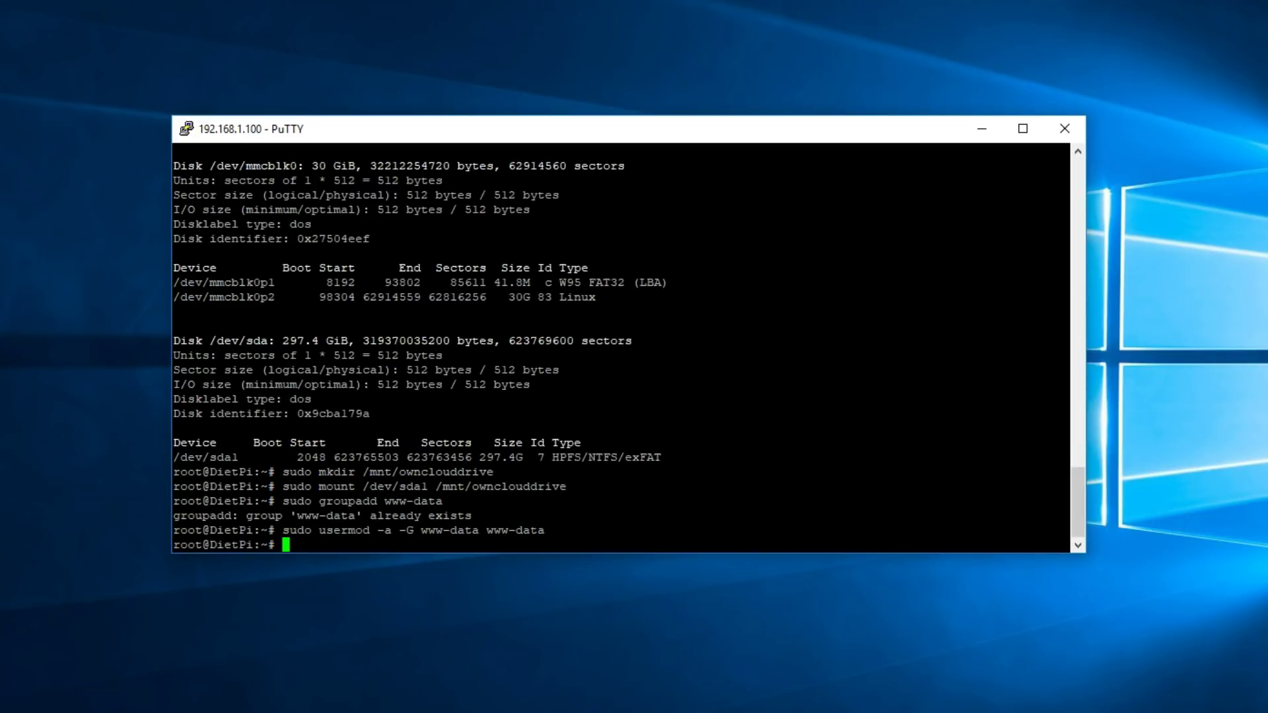
Give www-data recursive ownership of /mnt/ownclouddrive and apply chmod -R 775
right_click(445, 543)
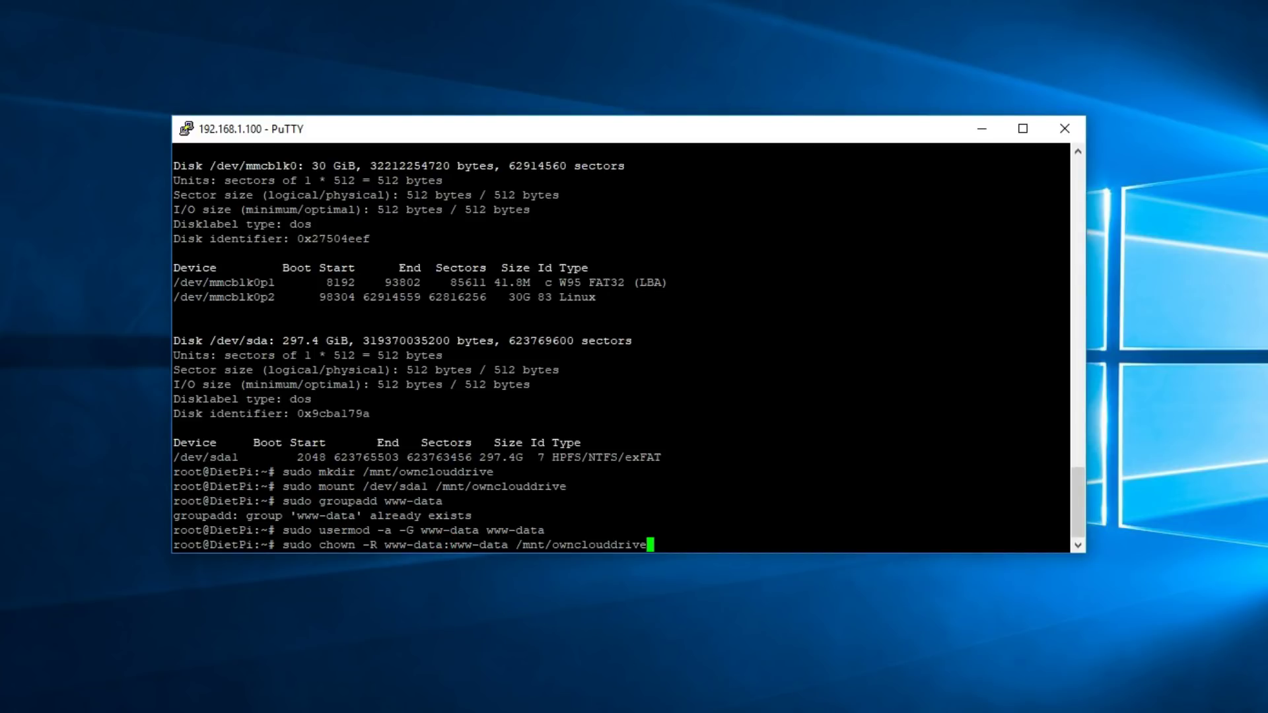
key(Return)
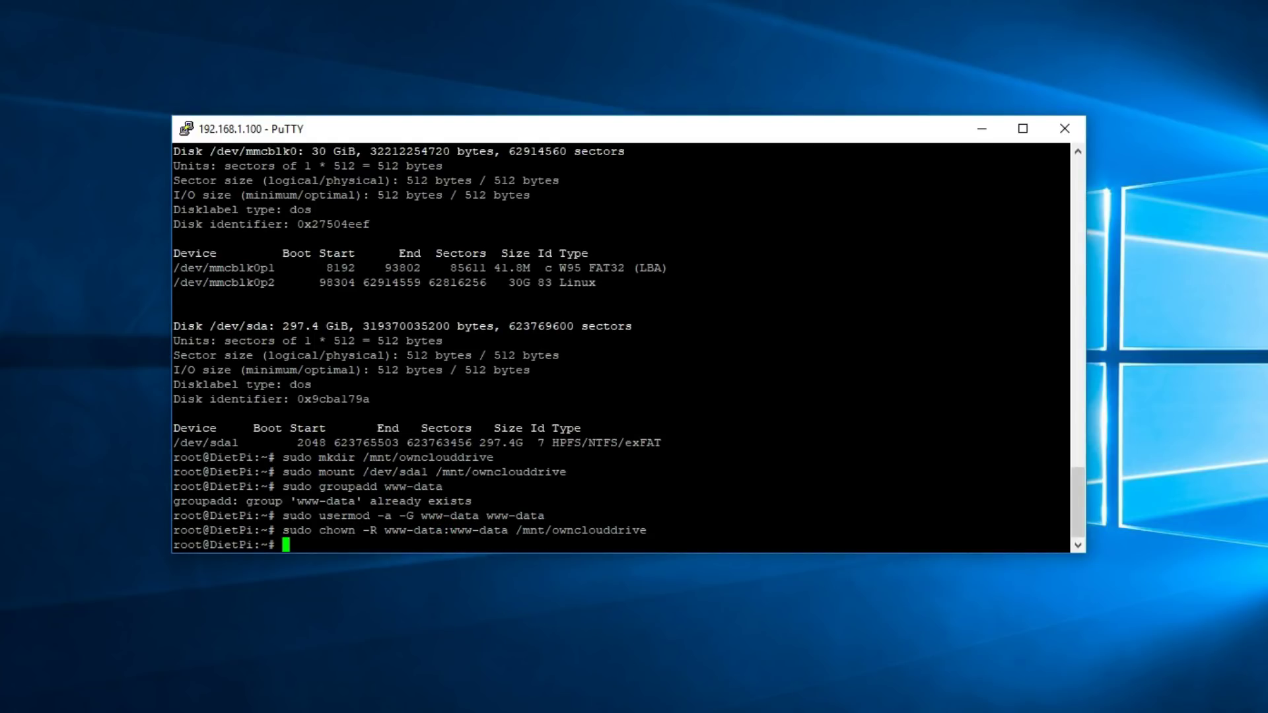
right_click(451, 544)
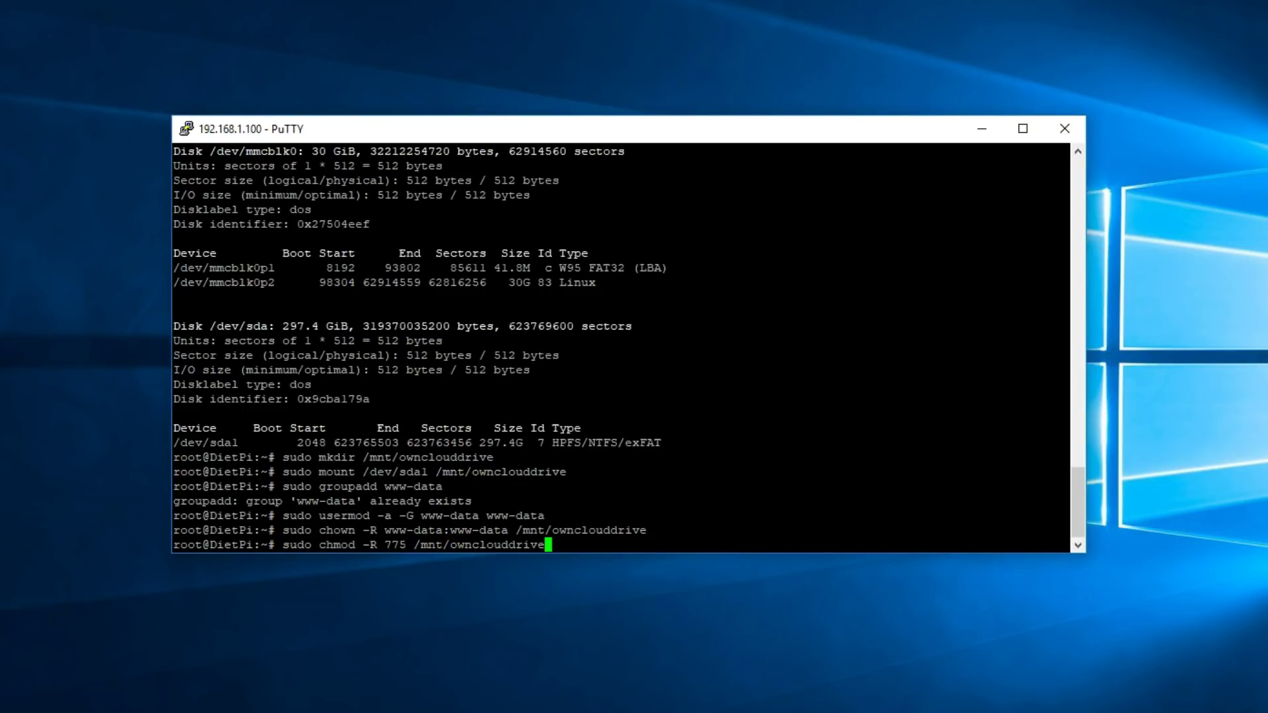
key(Return)
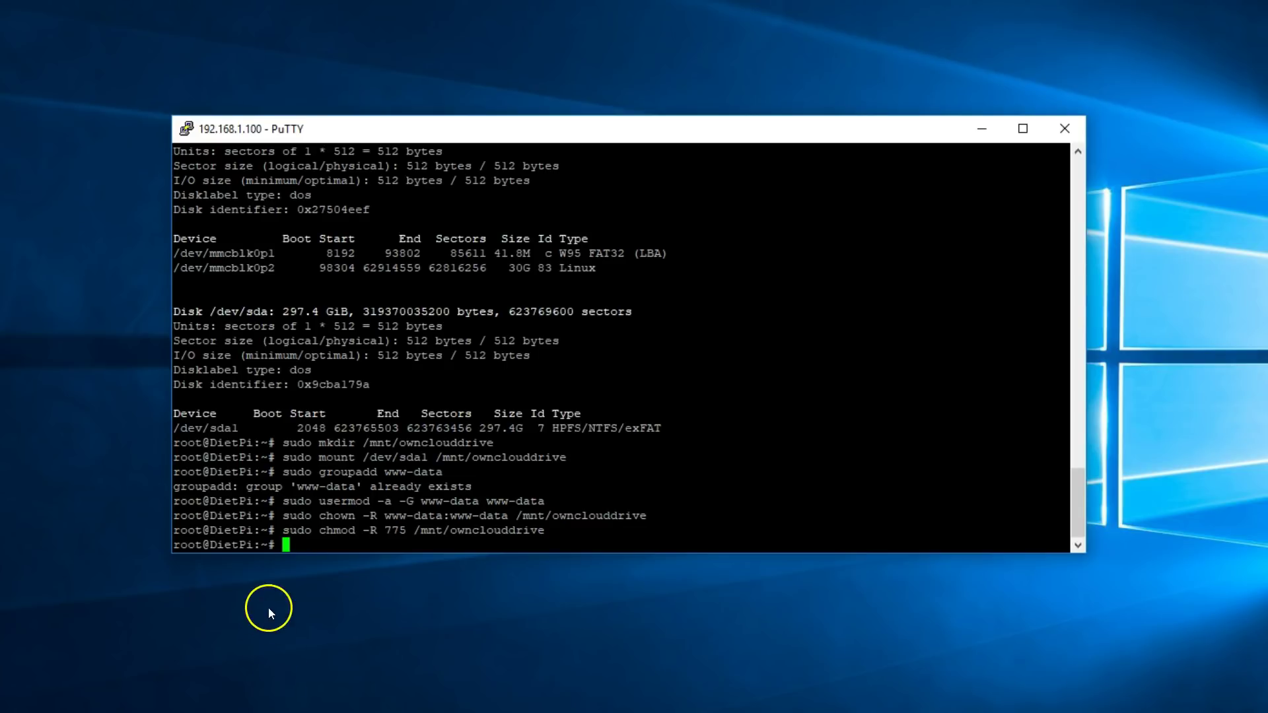
Show www-data's group and user IDs (both 33) with id -g and id -u
right_click(274, 546)
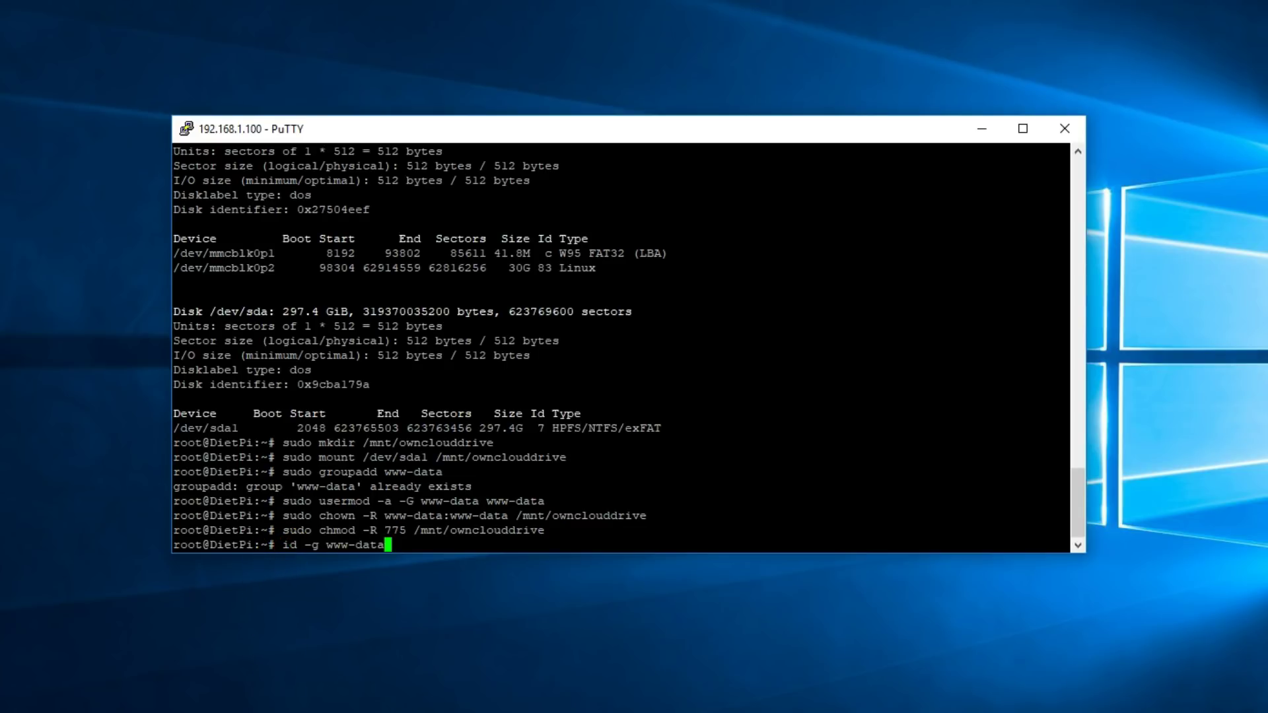
key(Return)
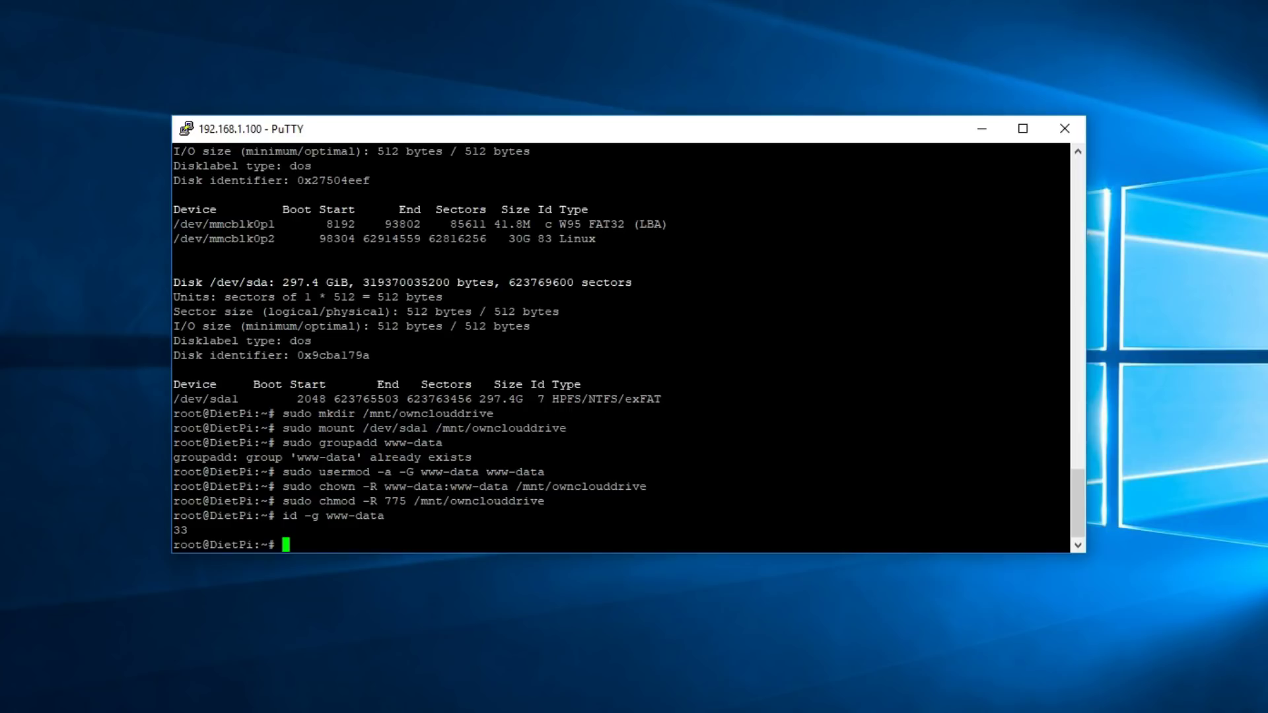
right_click(293, 547)
key(Return)
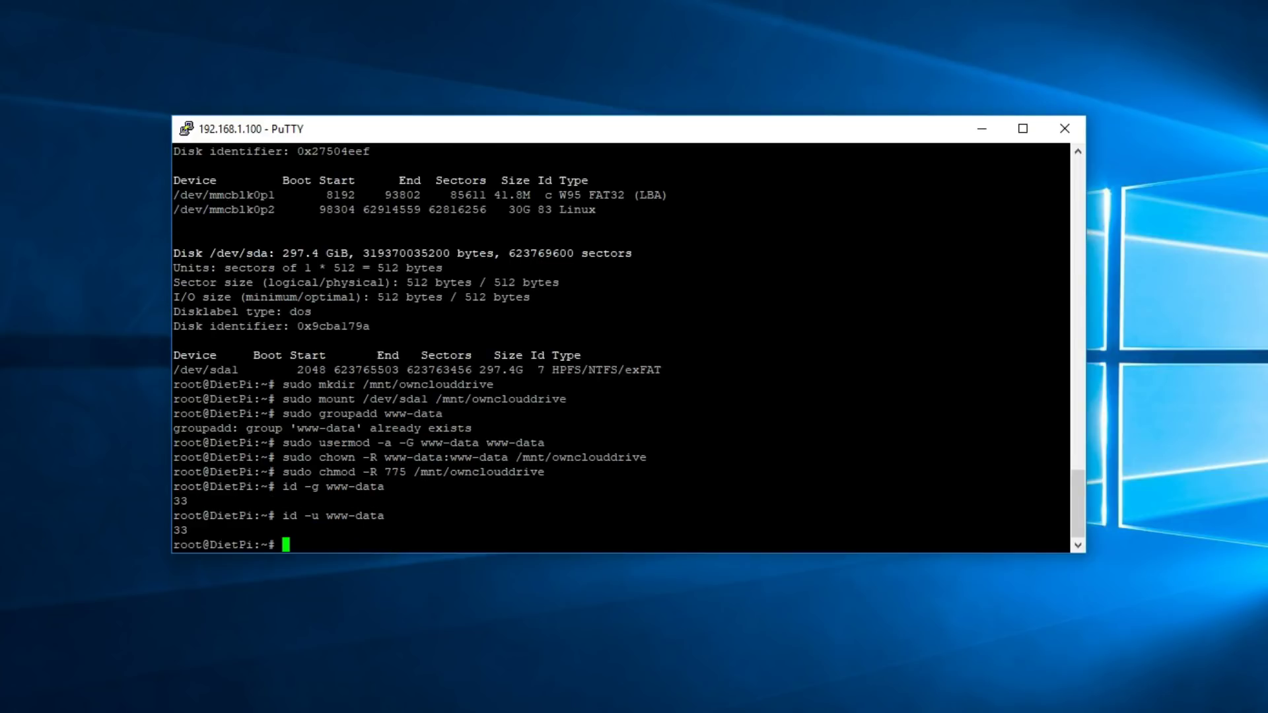
List /dev/disk/by-uuid and copy sda1's UUID 80A2CA91A2CA8B5C
right_click(297, 545)
key(Return)
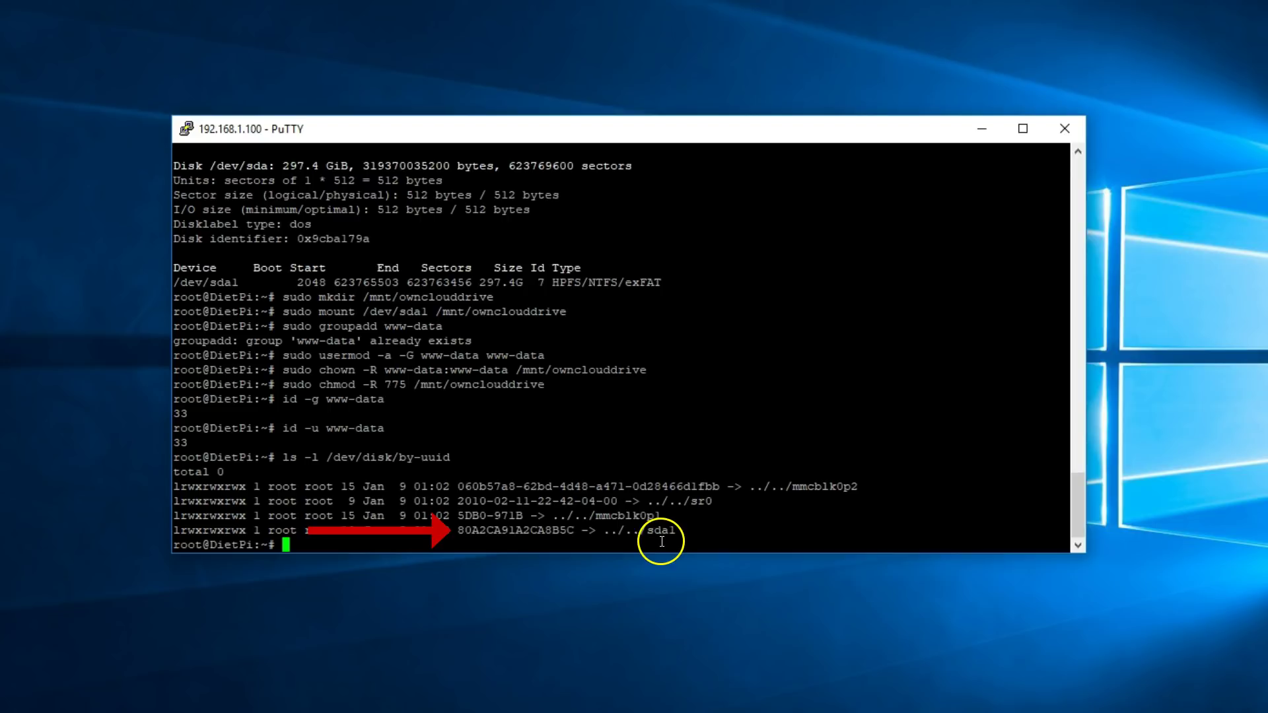
drag(675, 533, 646, 532)
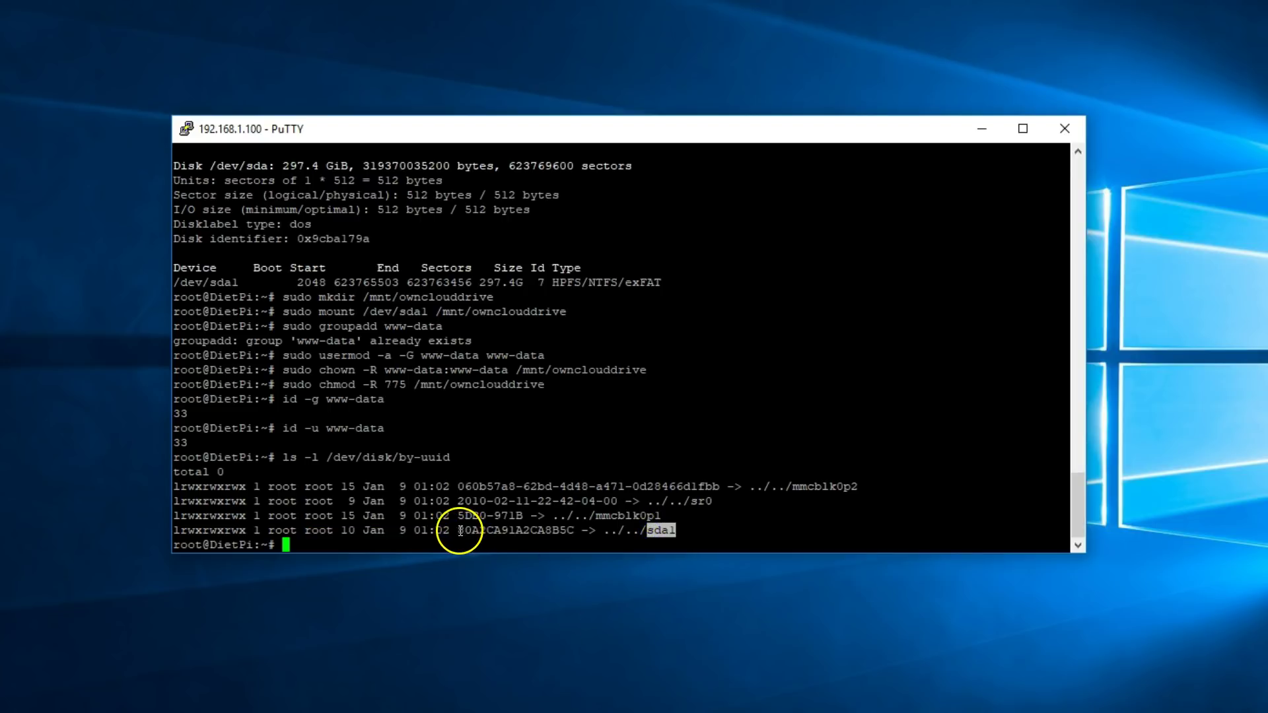
drag(458, 532, 572, 533)
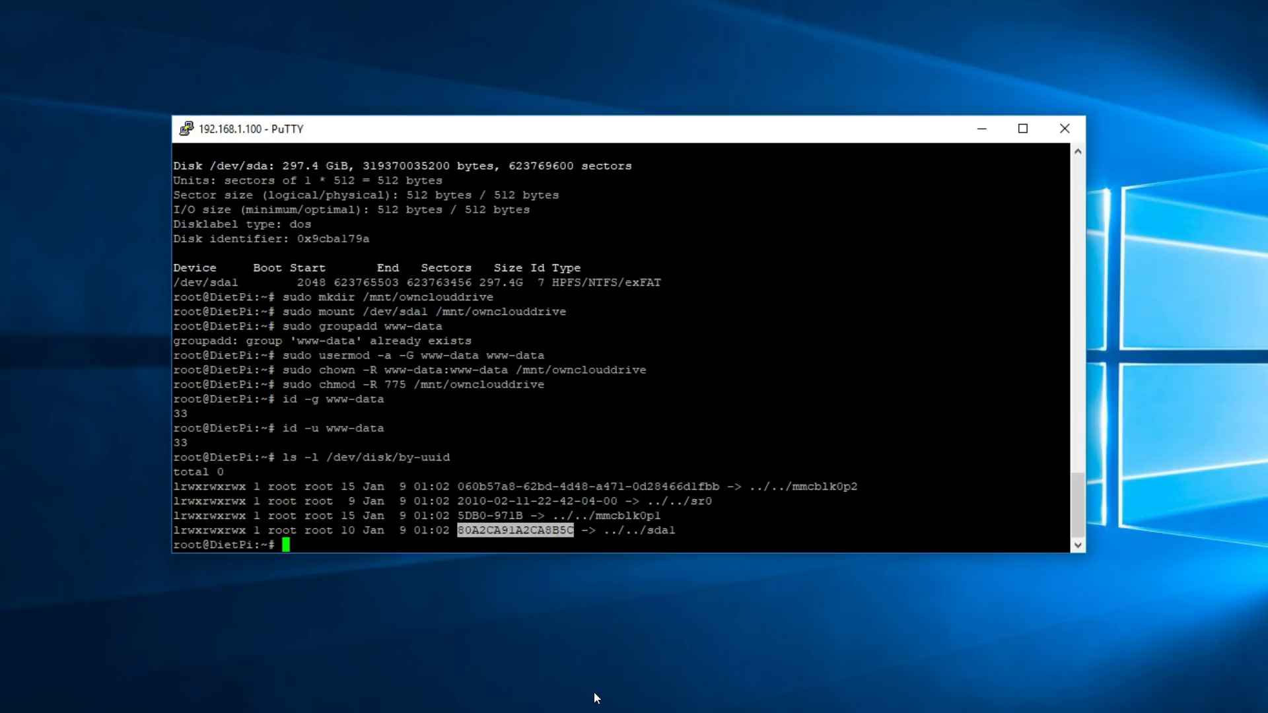
click(694, 532)
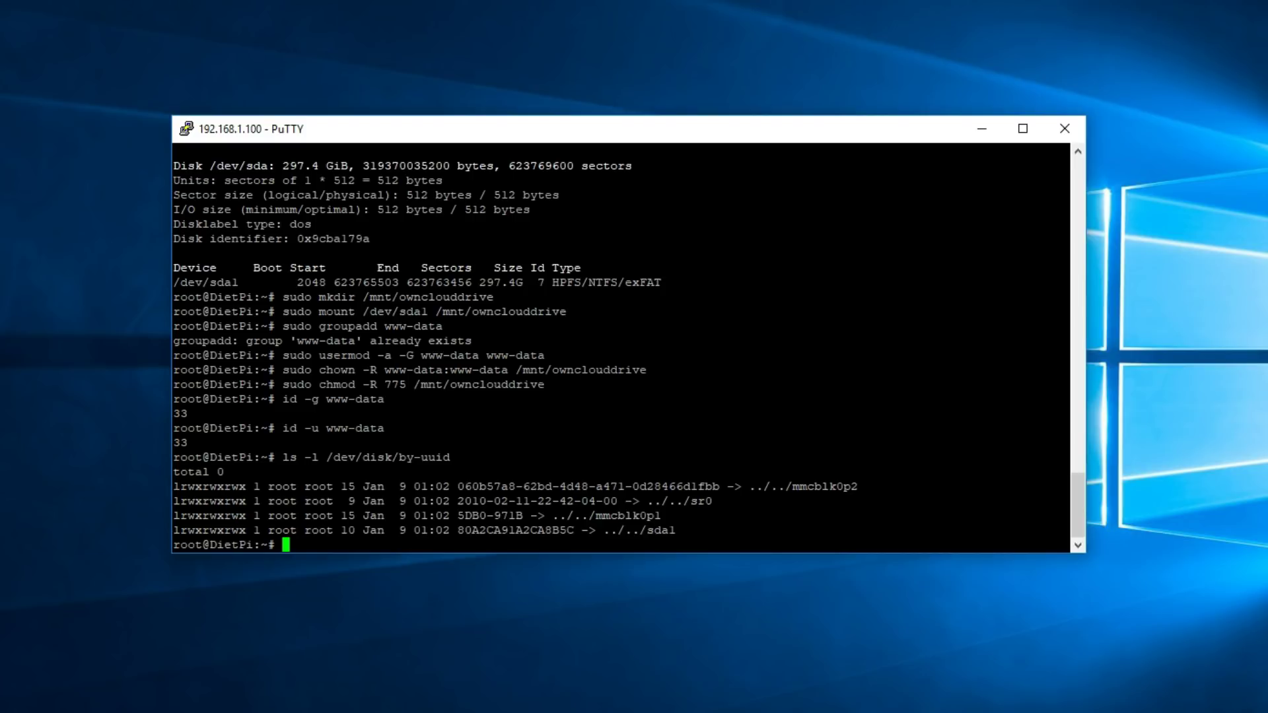
Edit /etc/fstab in nano and paste the UUID mount line for /mnt/ownclouddrive at the end
right_click(290, 545)
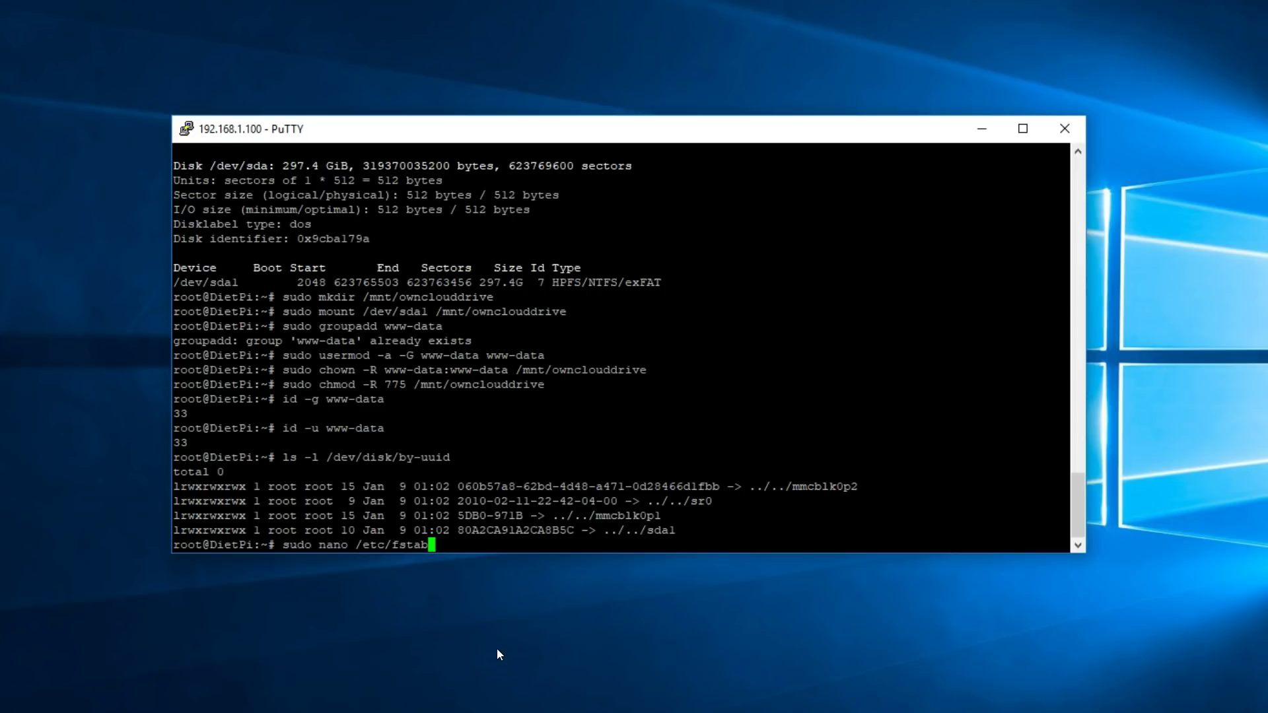
key(Return)
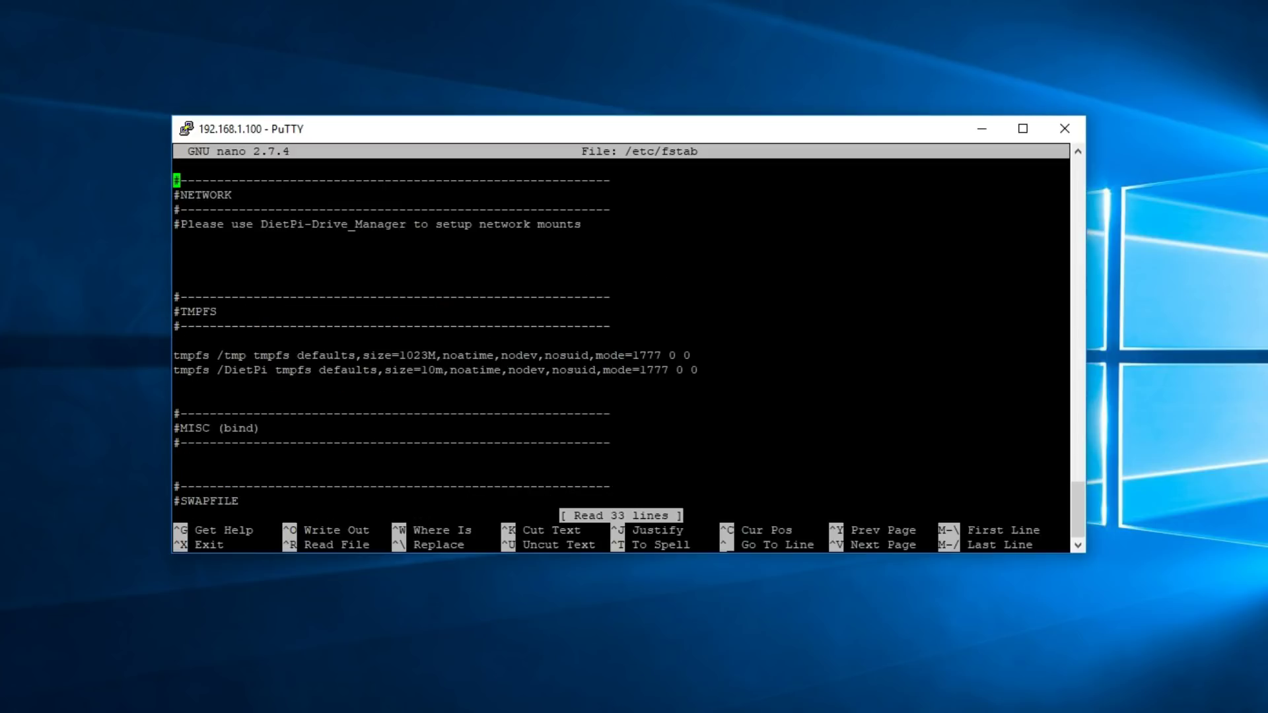
key(Down)
key(Down)
key(Down)
key(Down)
key(Down)
key(Down)
key(Down)
key(Down)
key(Down)
key(Down)
key(Down)
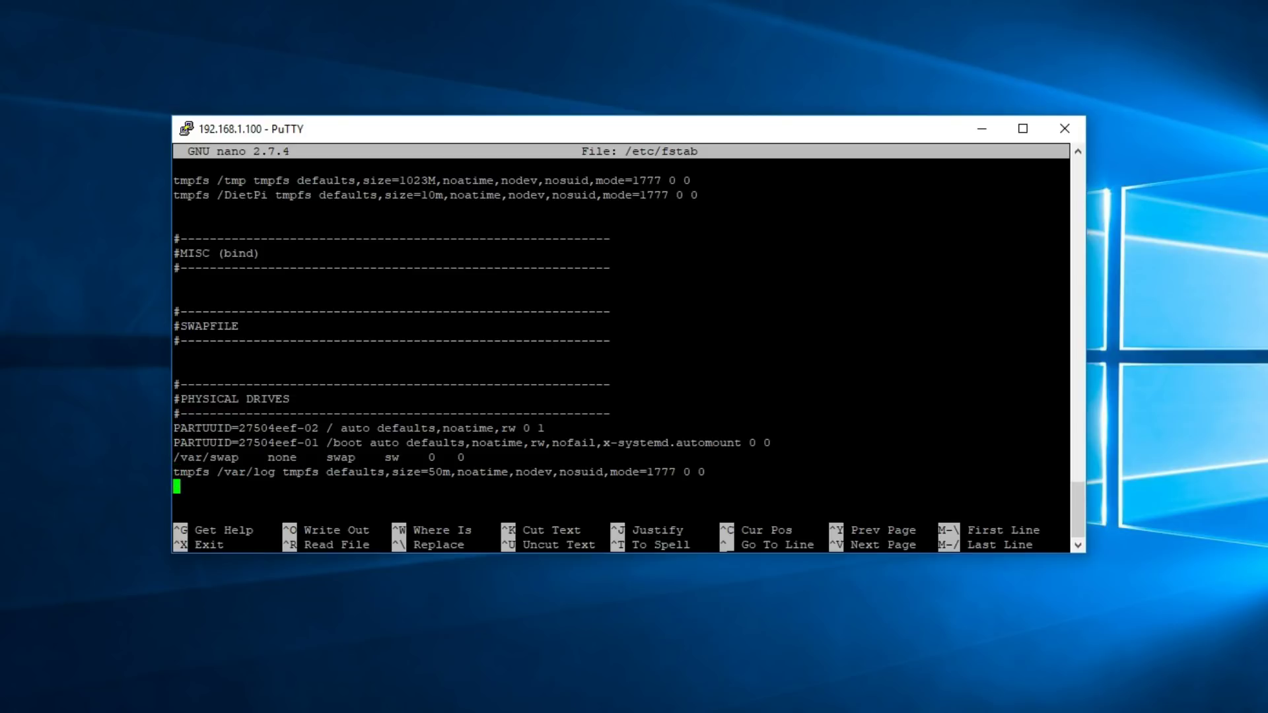
right_click(188, 488)
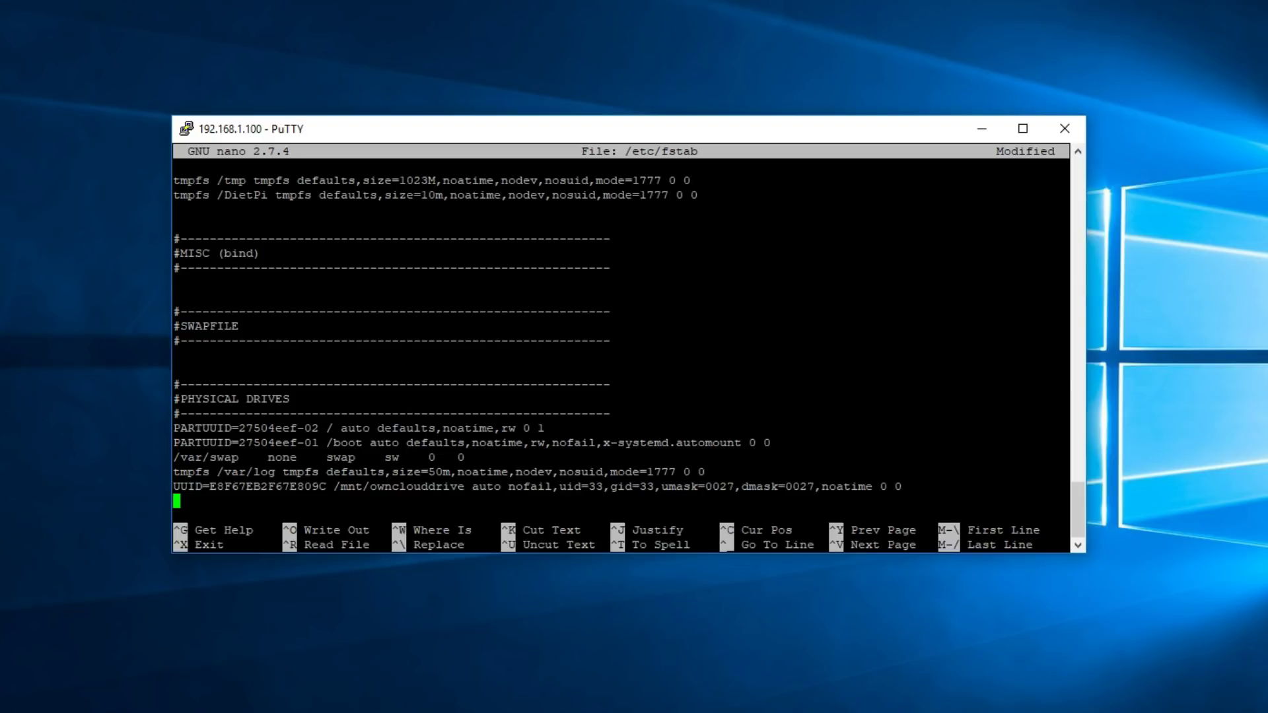
Save fstab, exit nano and reboot the Pi with sudo reboot
key(ctrl+o)
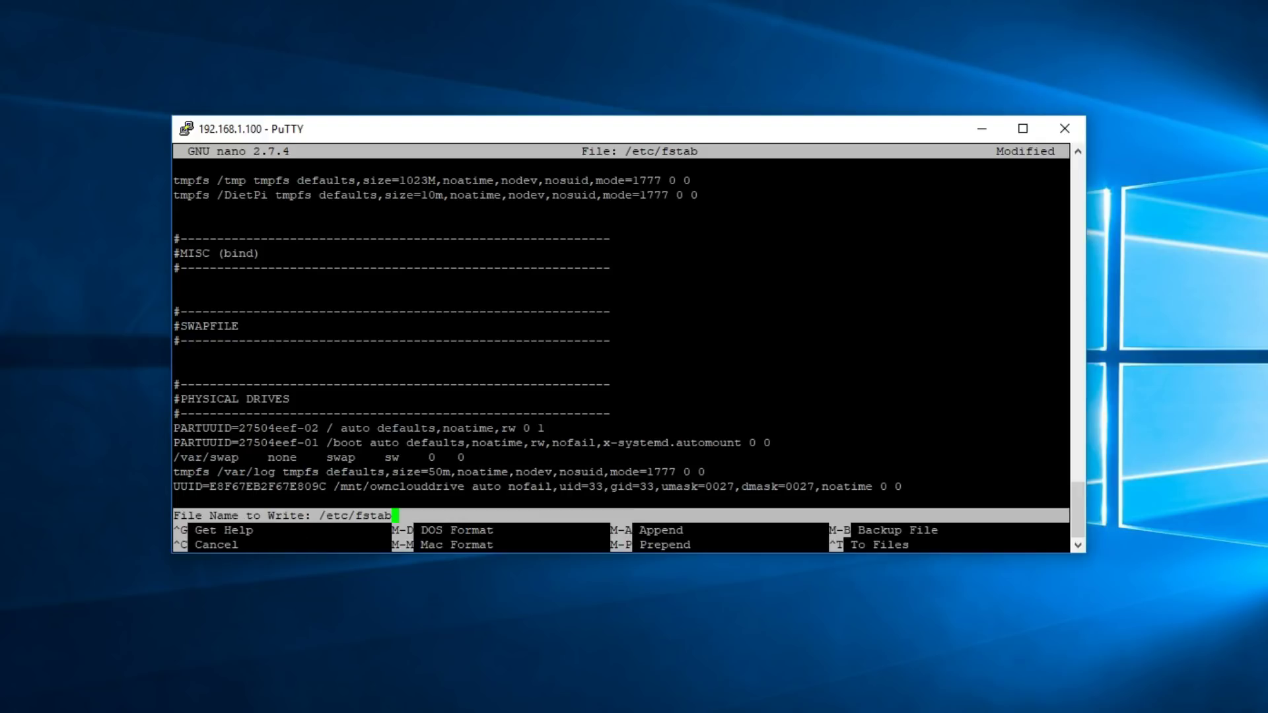
key(Return)
key(ctrl+x)
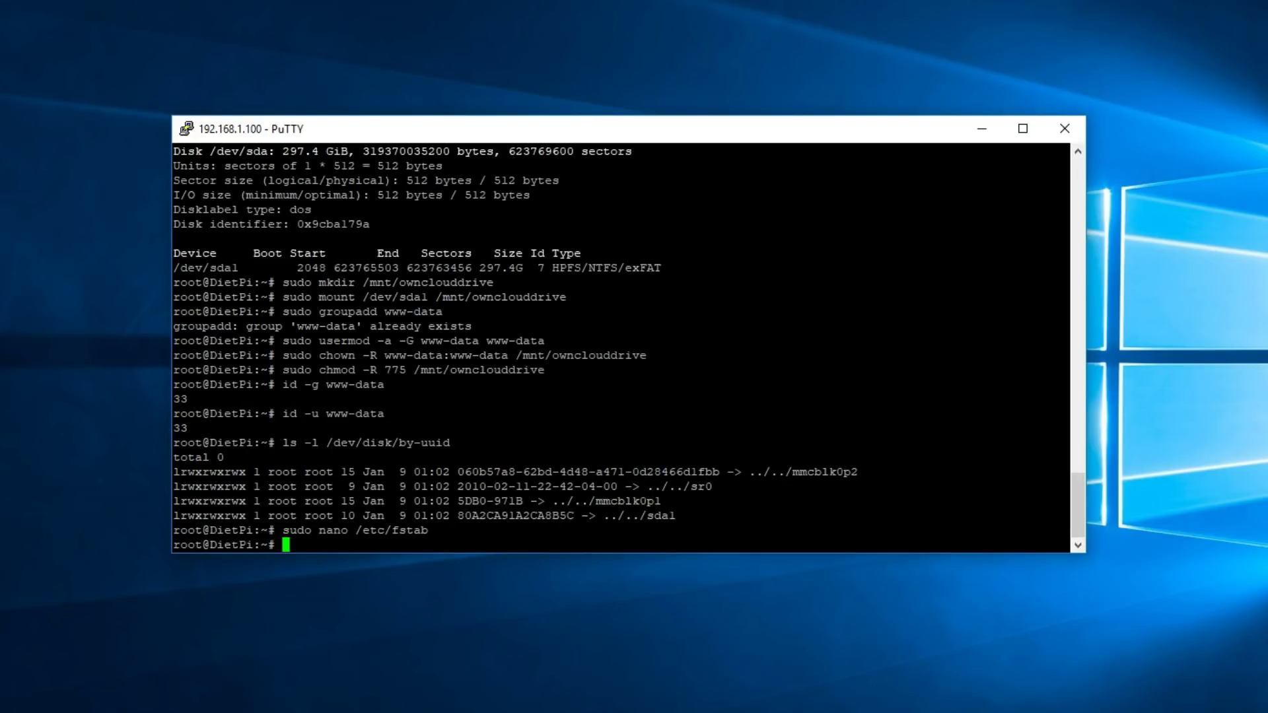
text(sudo reboot)
key(Return)
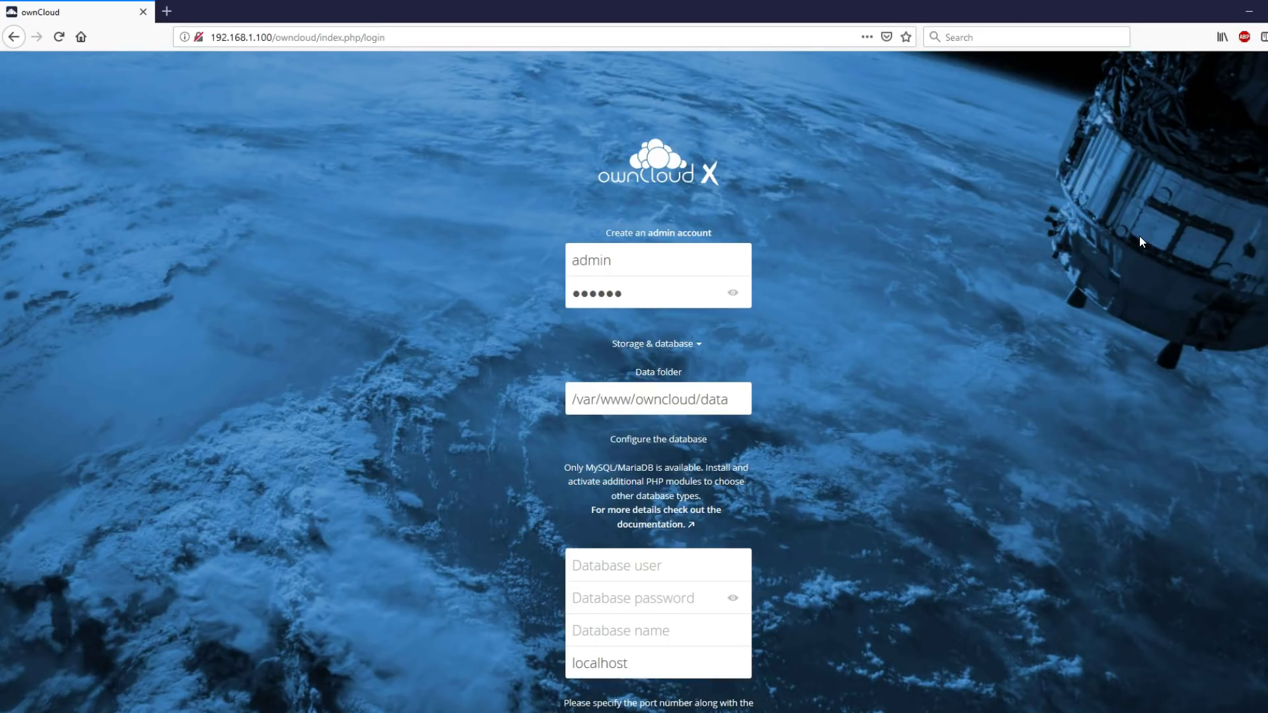
Review the admin credentials and replace the data folder with /mnt/ownclouddrive
click(636, 259)
click(627, 315)
click(733, 293)
click(735, 294)
drag(747, 400, 479, 391)
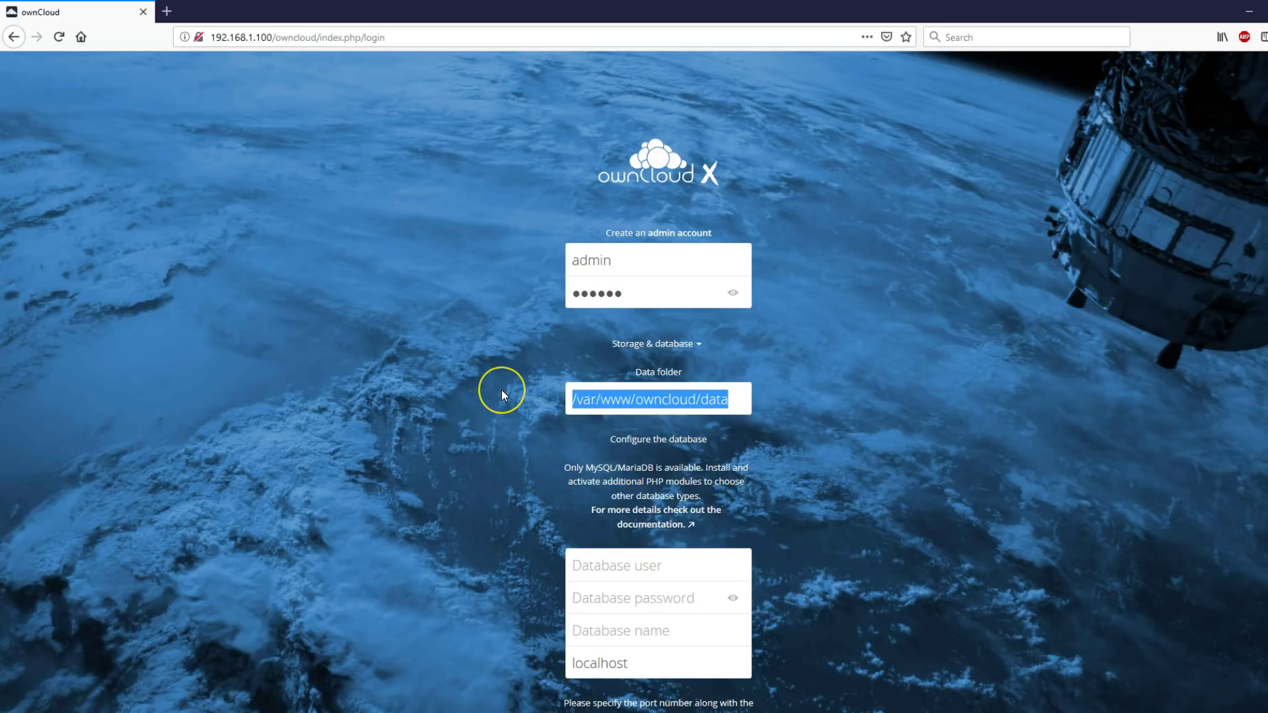
text(/m)
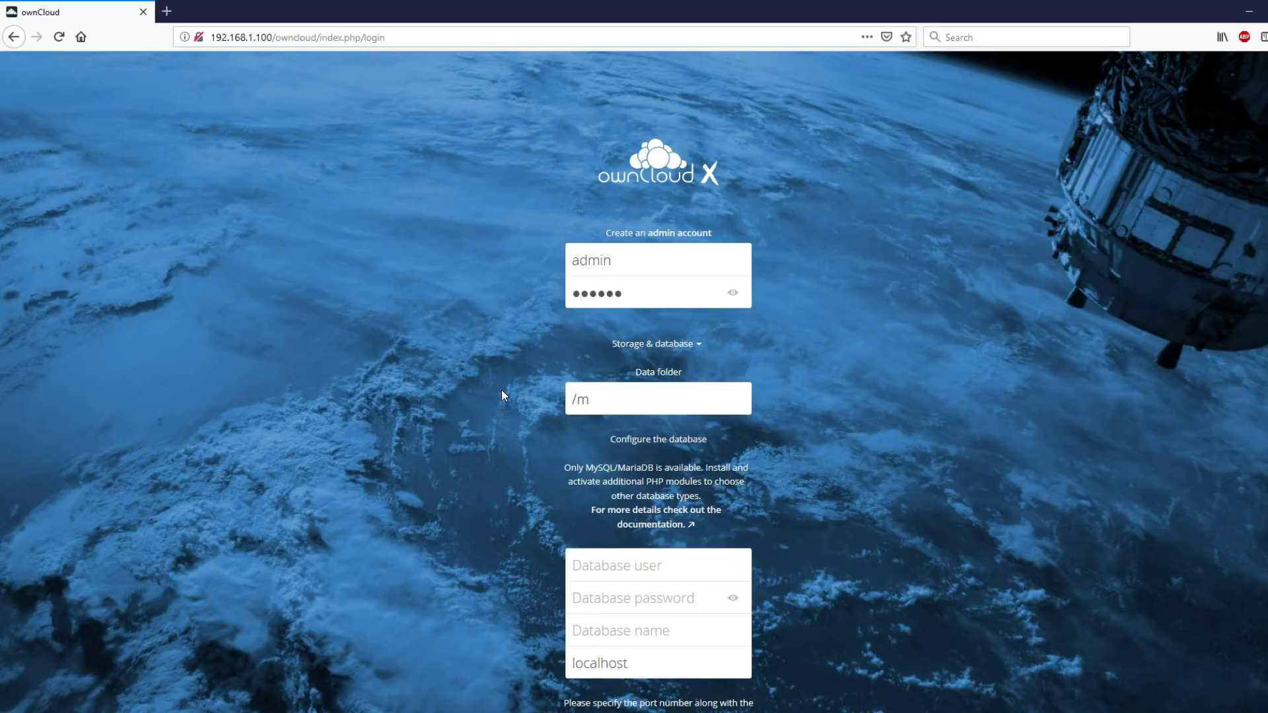
text(nt/ownclouddrive)
Enter database user oc_admin, its password and name own_cloud, finish setup and decline Firefox's update prompt
key(Tab)
text(oc_)
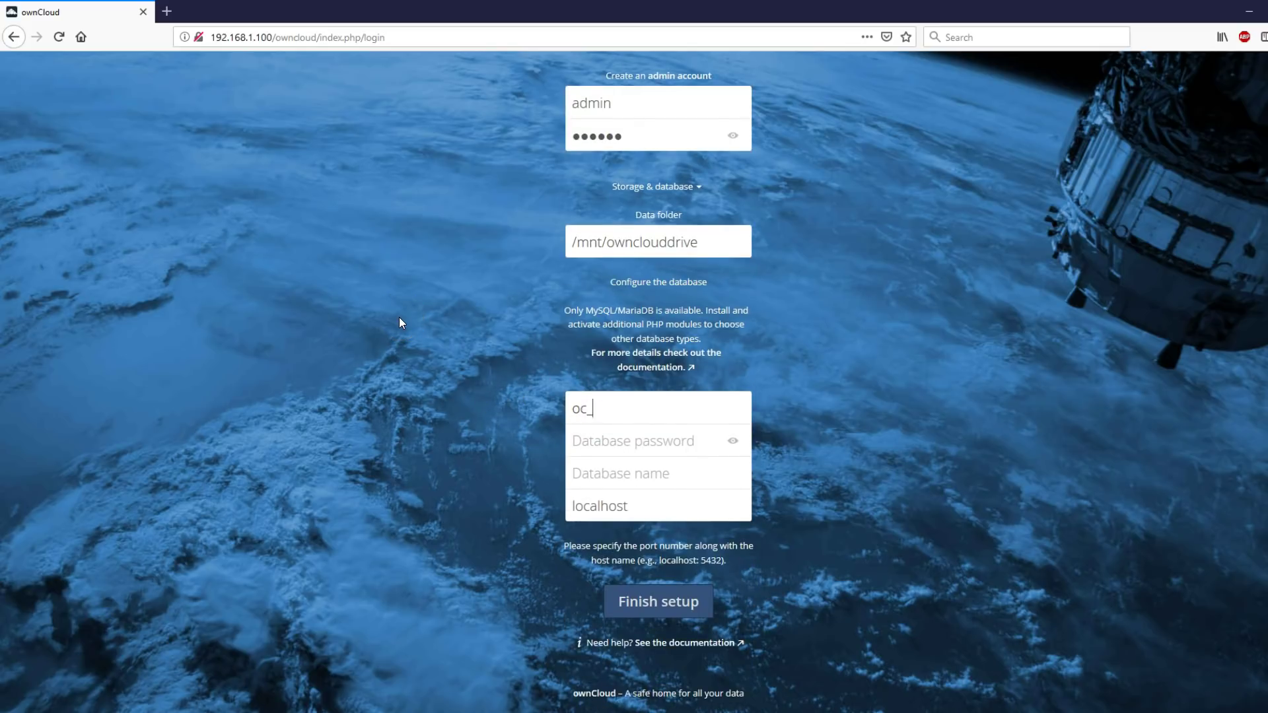
key(Tab)
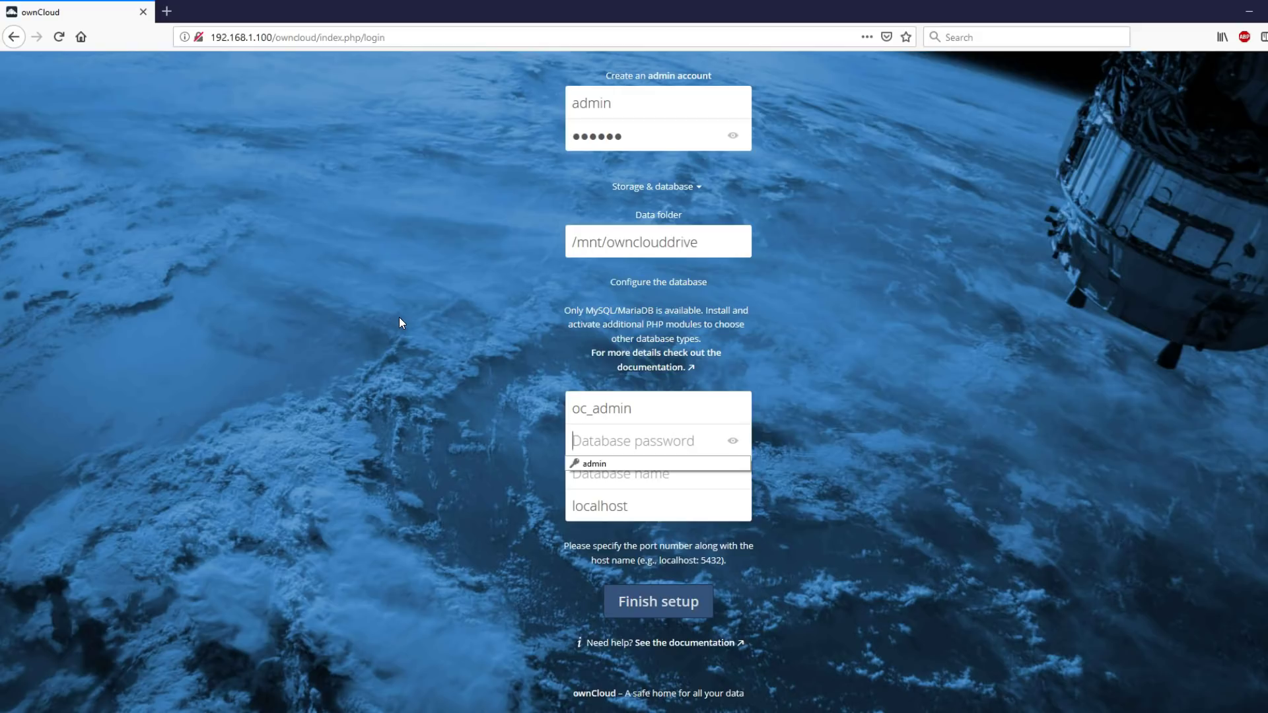
key(Tab)
text(own_)
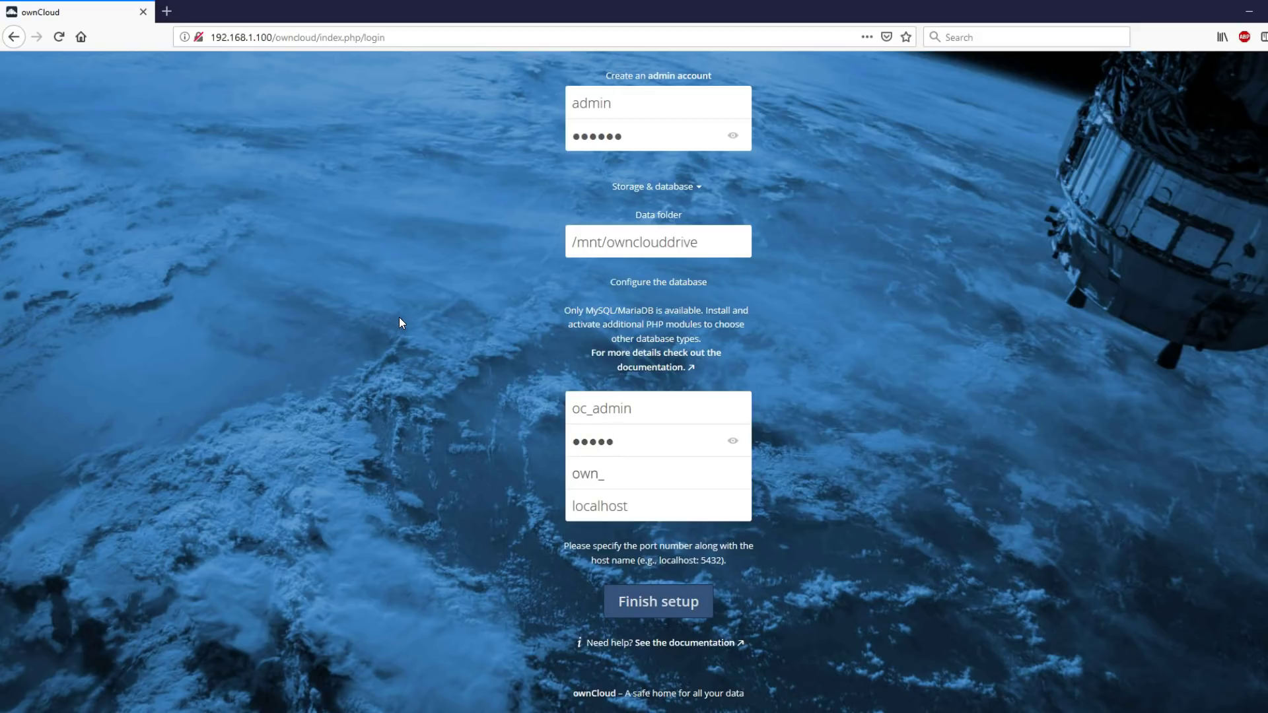
text(cloud)
click(625, 602)
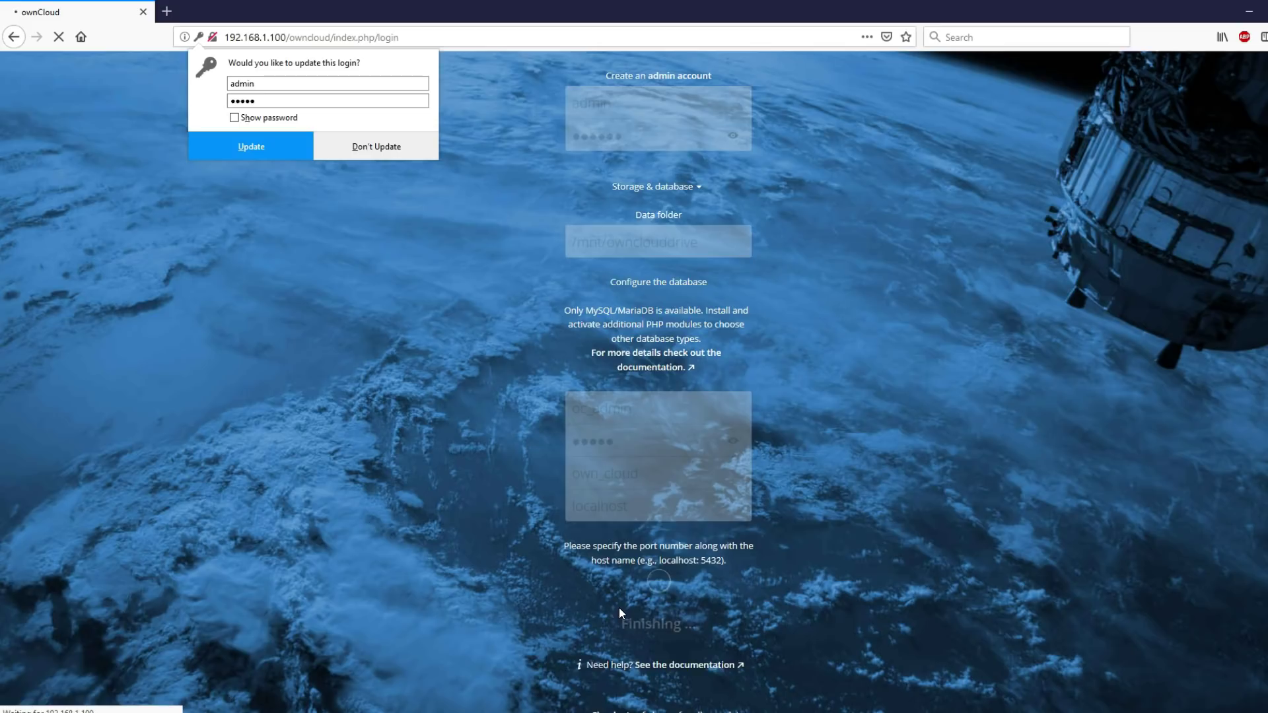
click(375, 149)
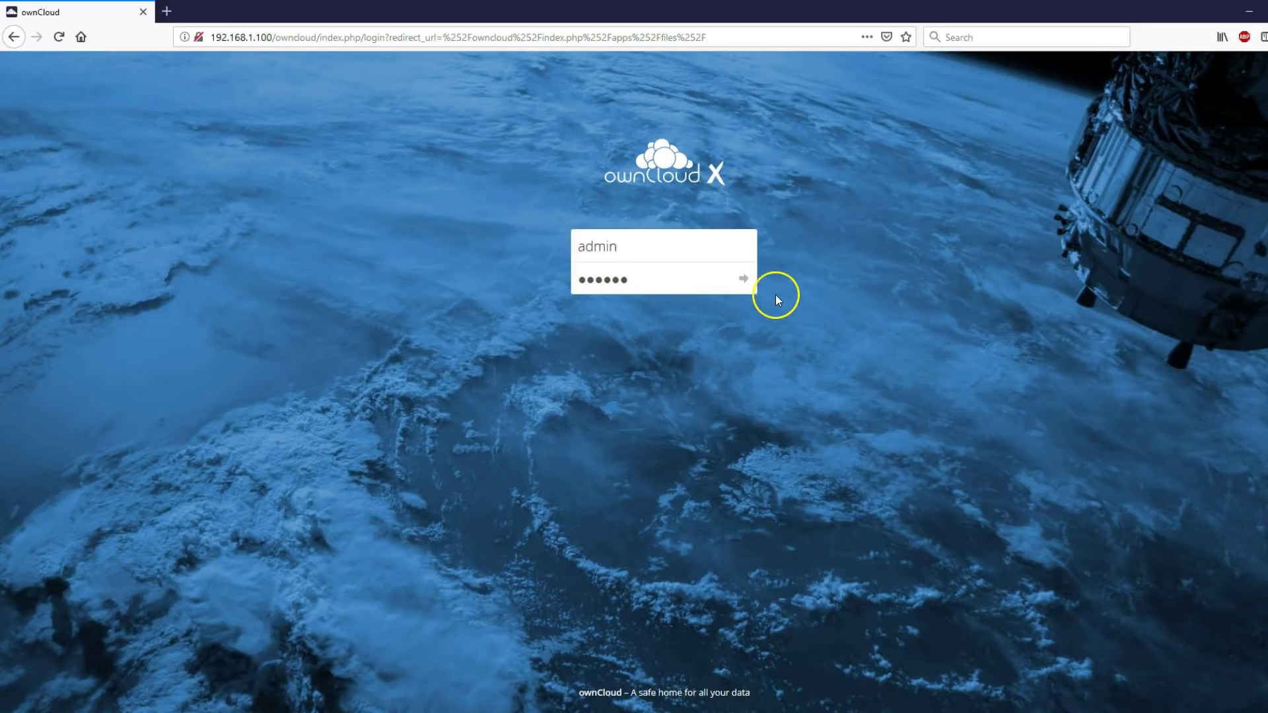
Log in as admin, dismiss the welcome dialog, view the Photos folder and switch back to PuTTY
click(743, 278)
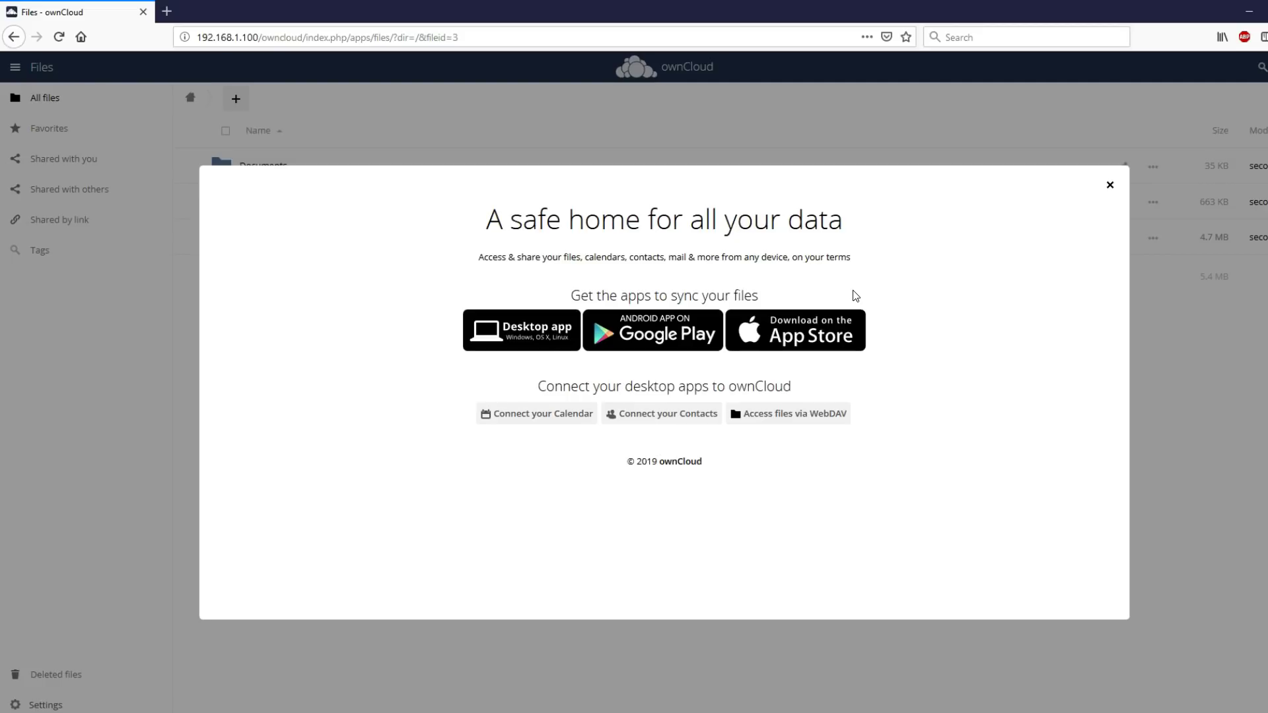
click(1110, 185)
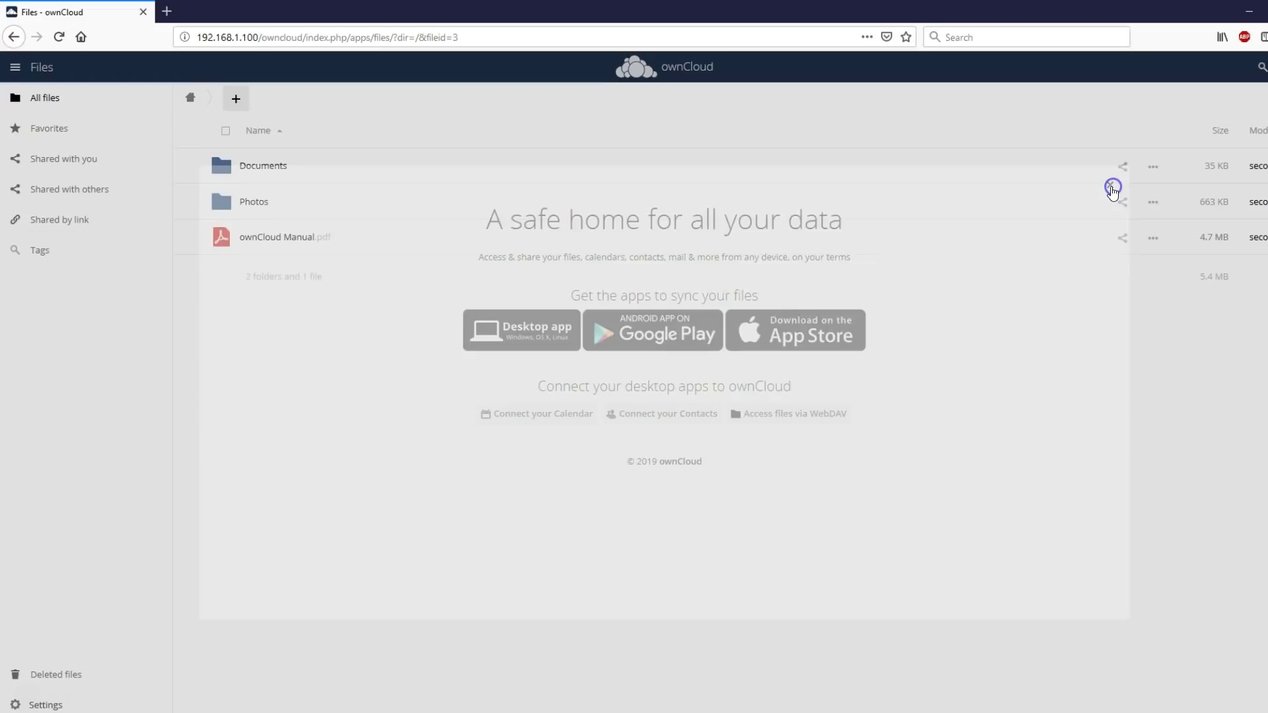
click(253, 201)
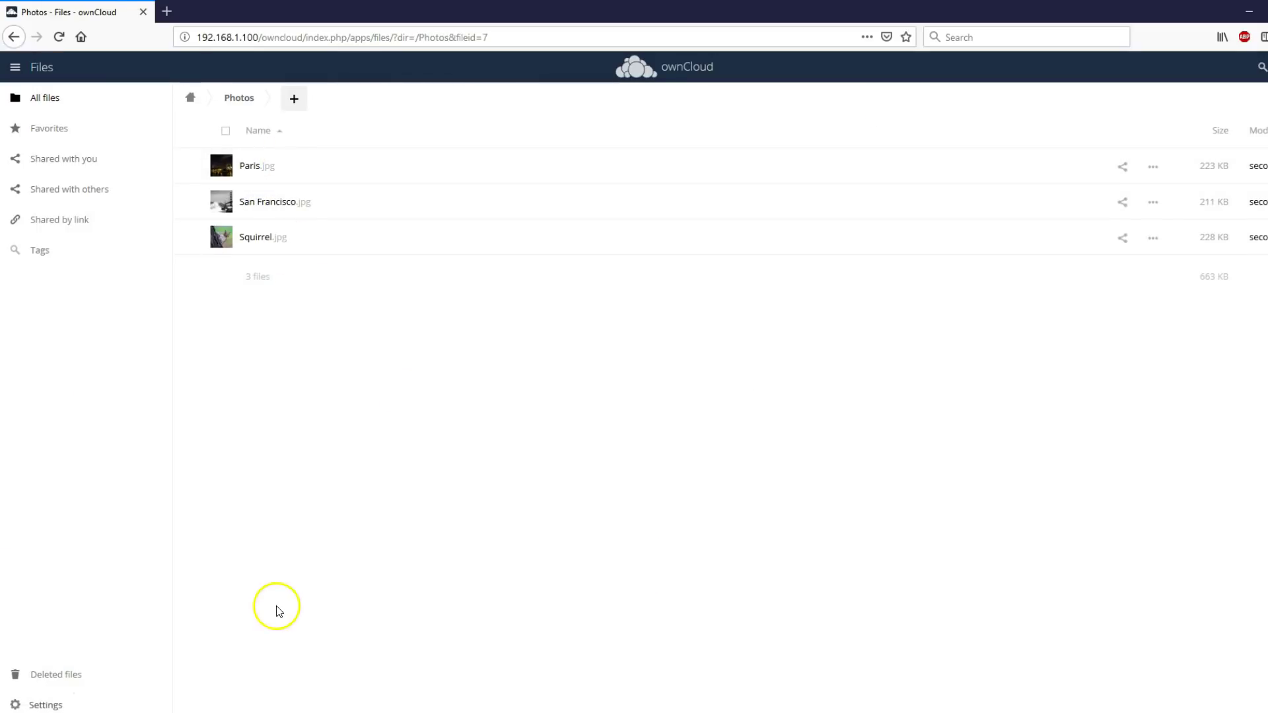
click(287, 694)
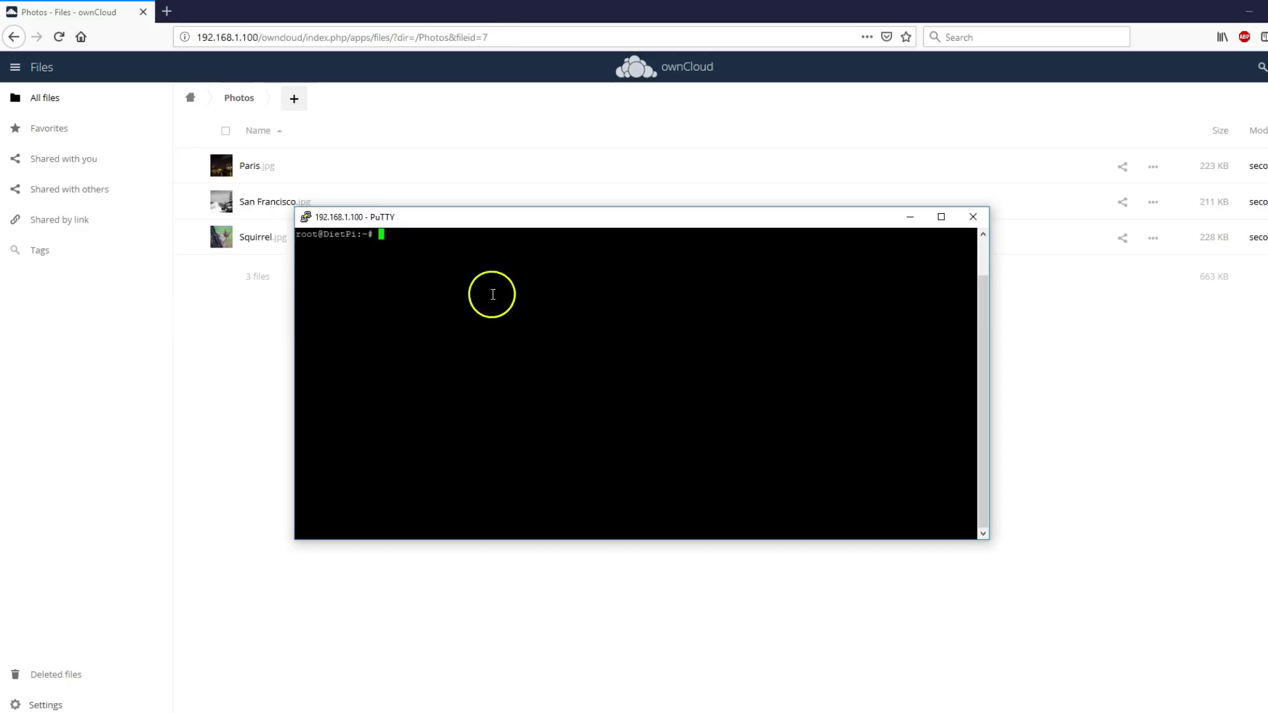
text(sudo ls /mnt/ownclouddrive)
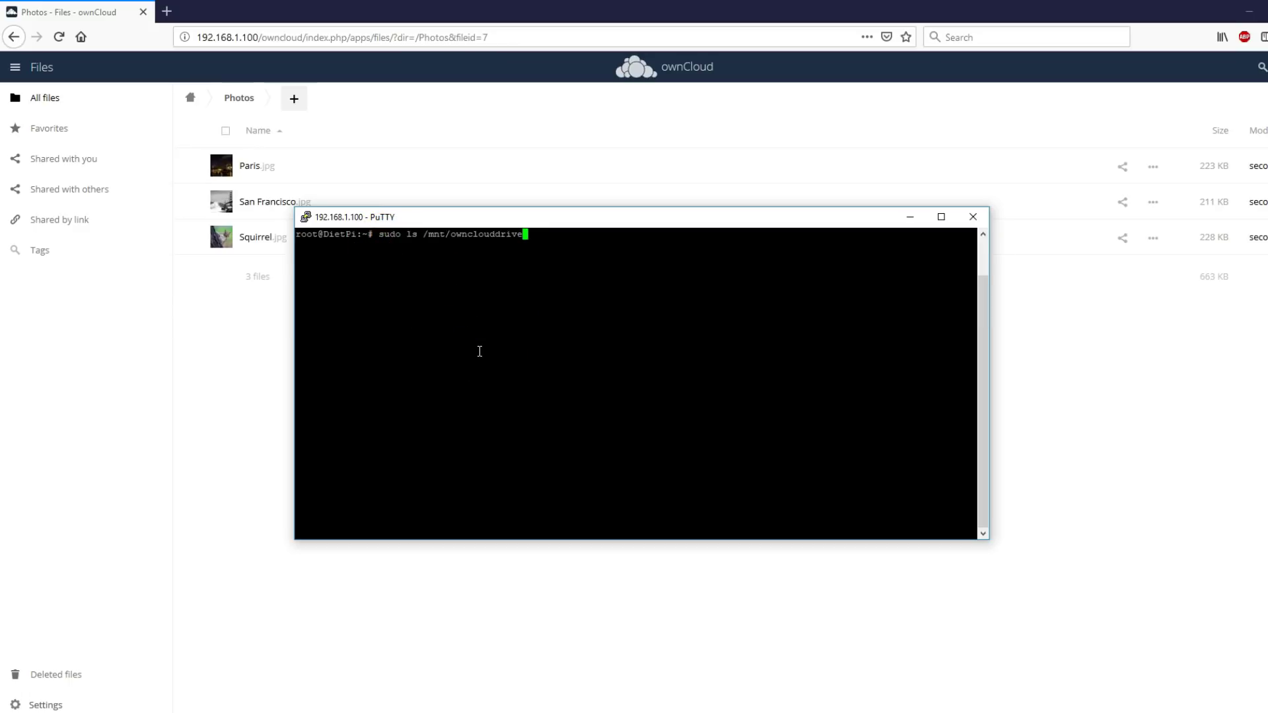
List /mnt/ownclouddrive and its admin/files/Photos folder to verify the data lives on the drive
key(Return)
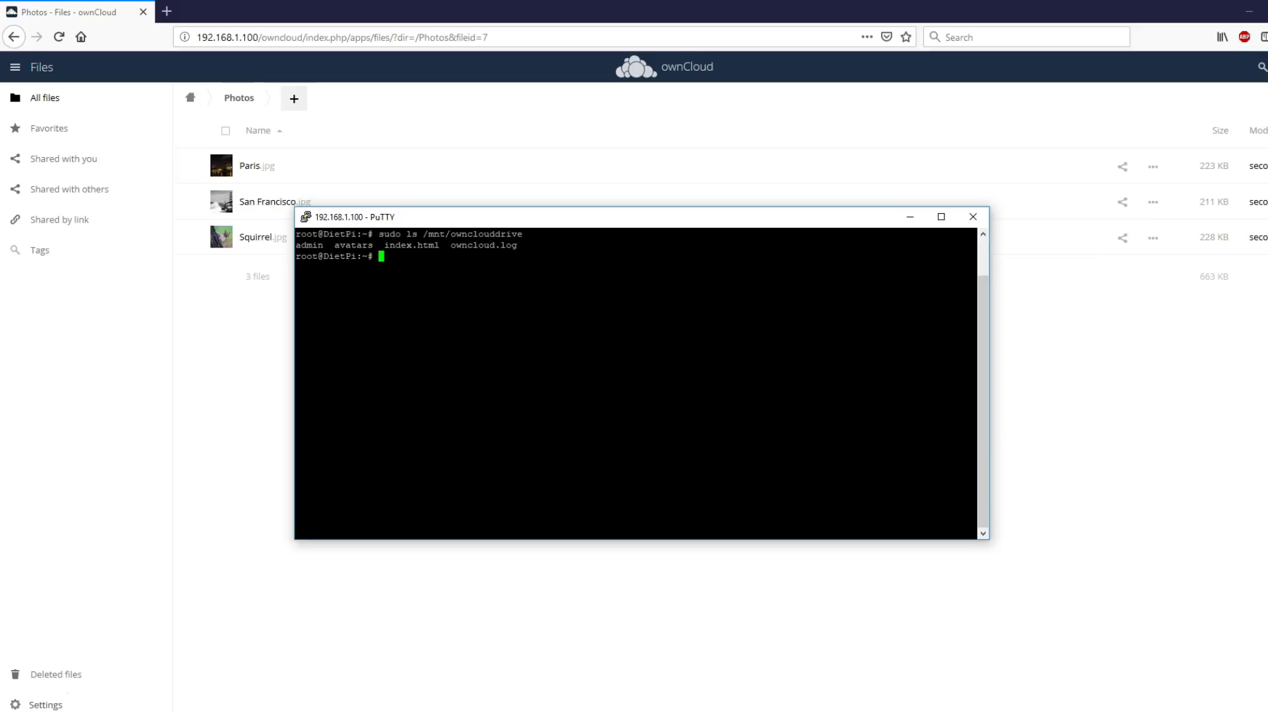
right_click(382, 260)
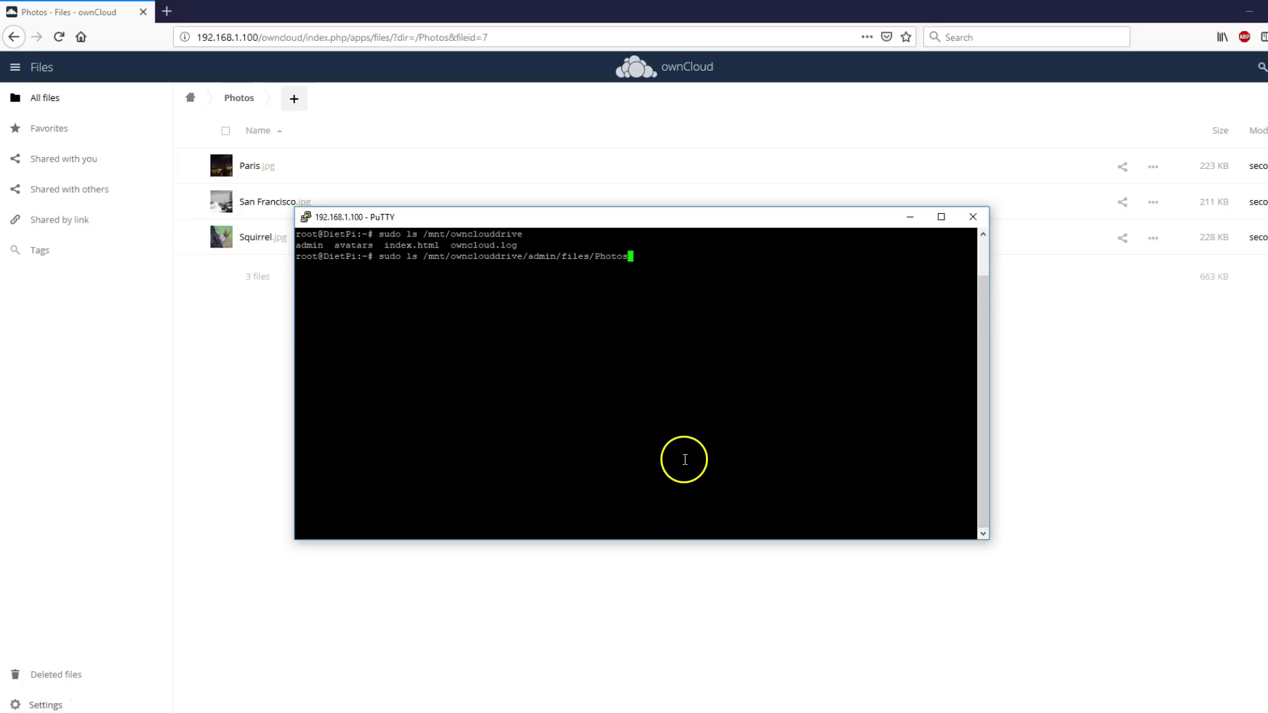
key(Return)
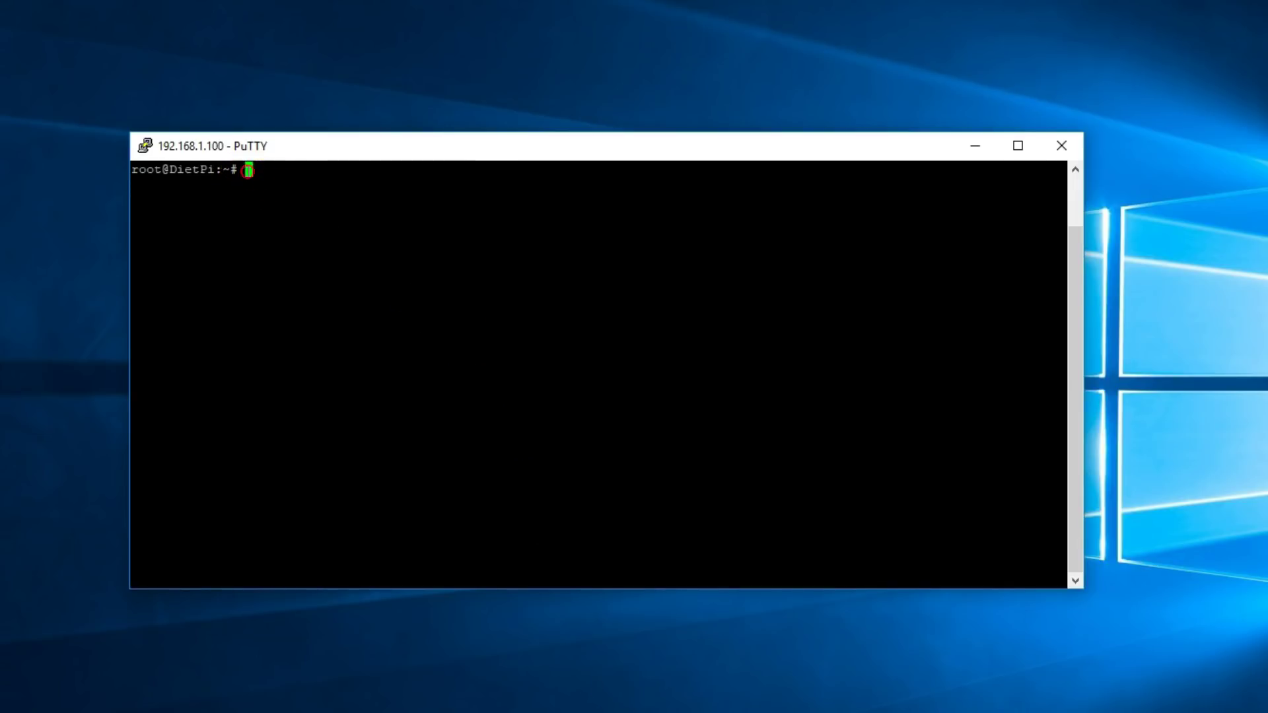
Open /var/www/owncloud/config/config.php in nano and start a new line after trusted domain 0
right_click(248, 170)
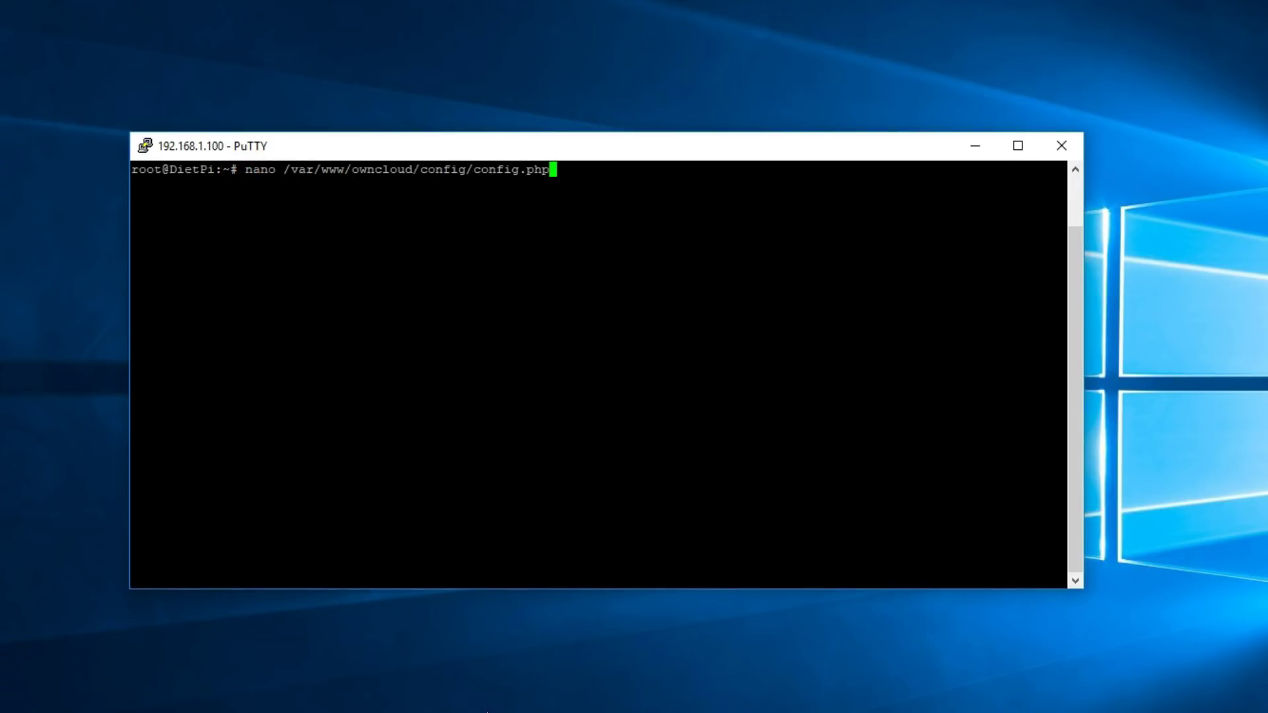
key(Return)
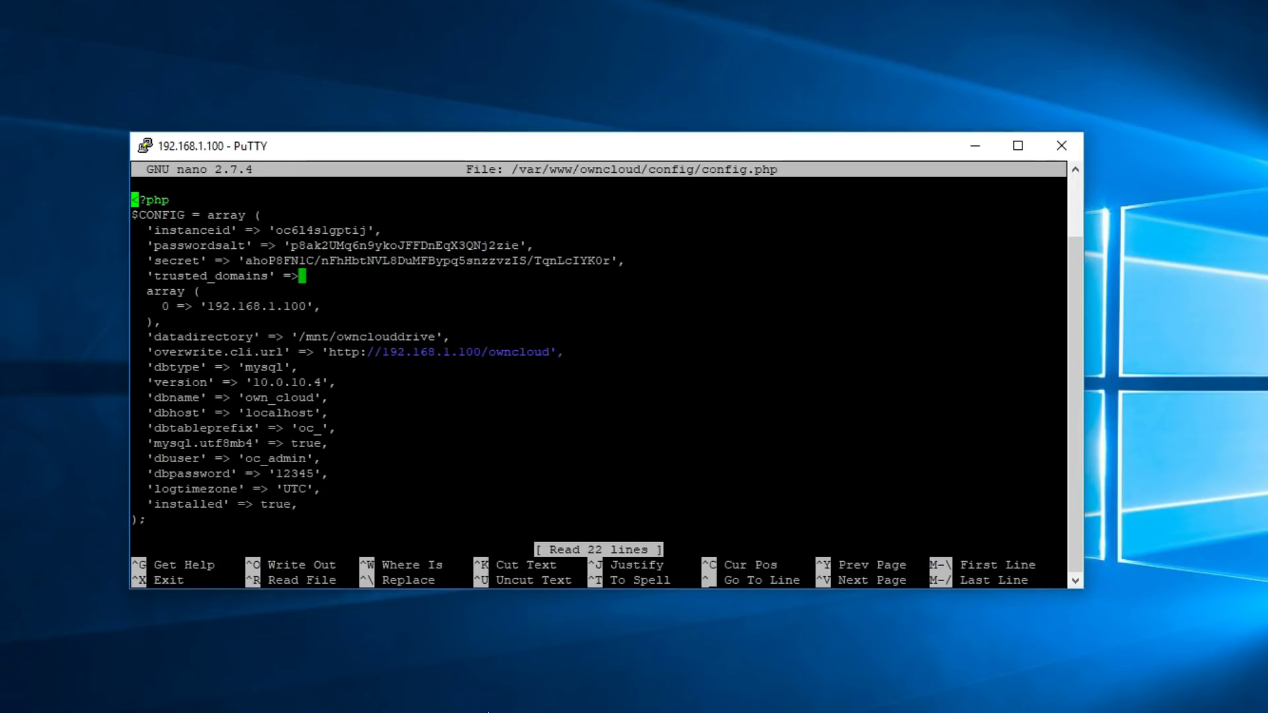
key(Down)
key(Down)
key(Down)
key(Down)
key(Down)
key(Down)
key(Down)
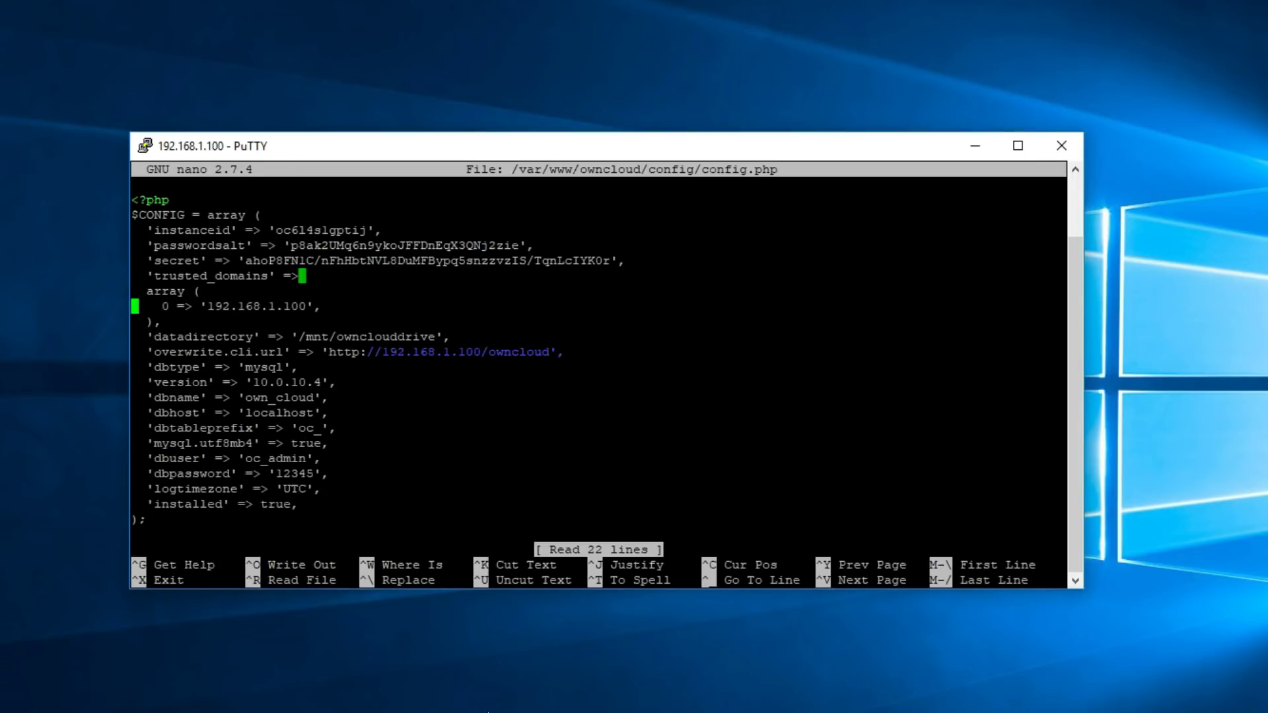
key(End)
key(Return)
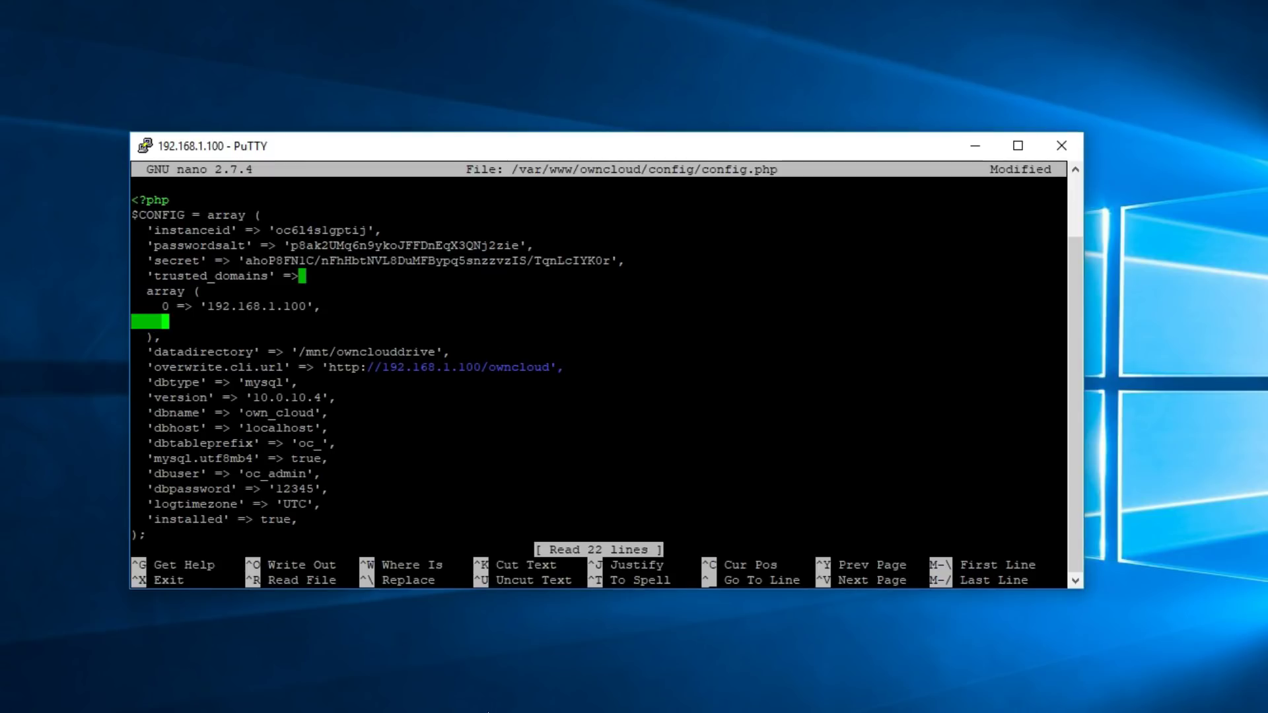
text(1 =)
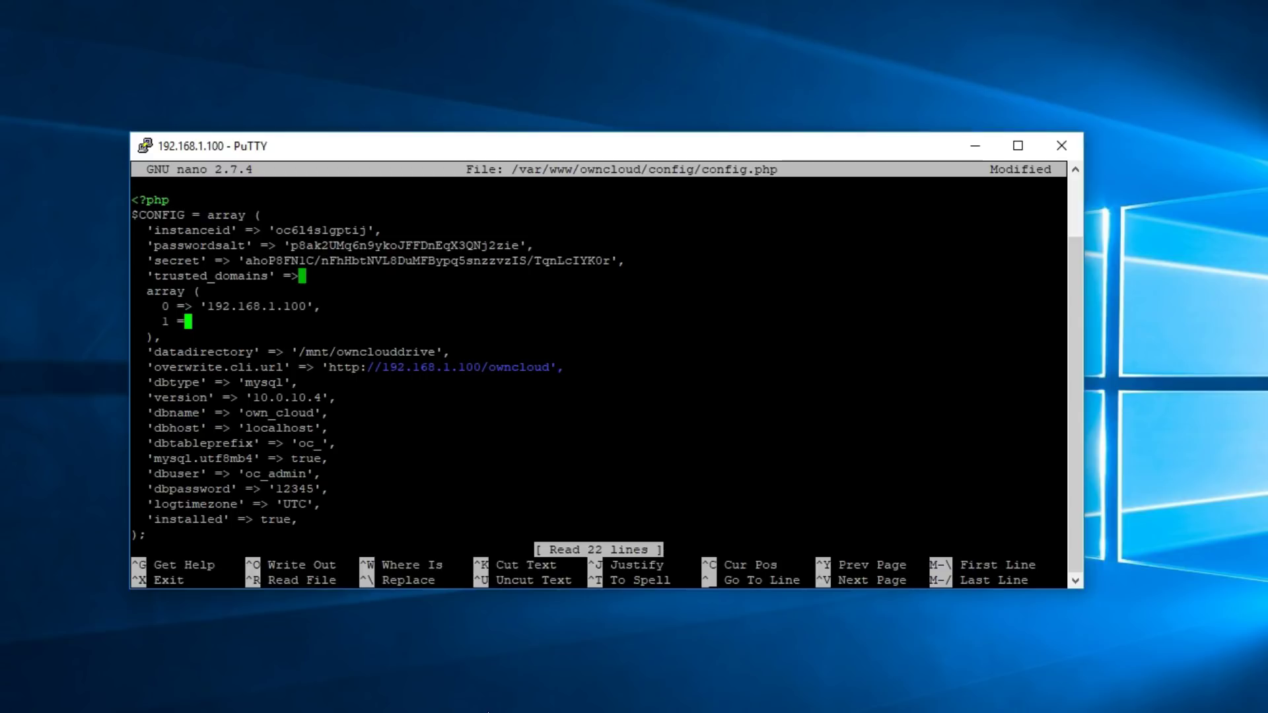
text(> '73.xxx.xx)
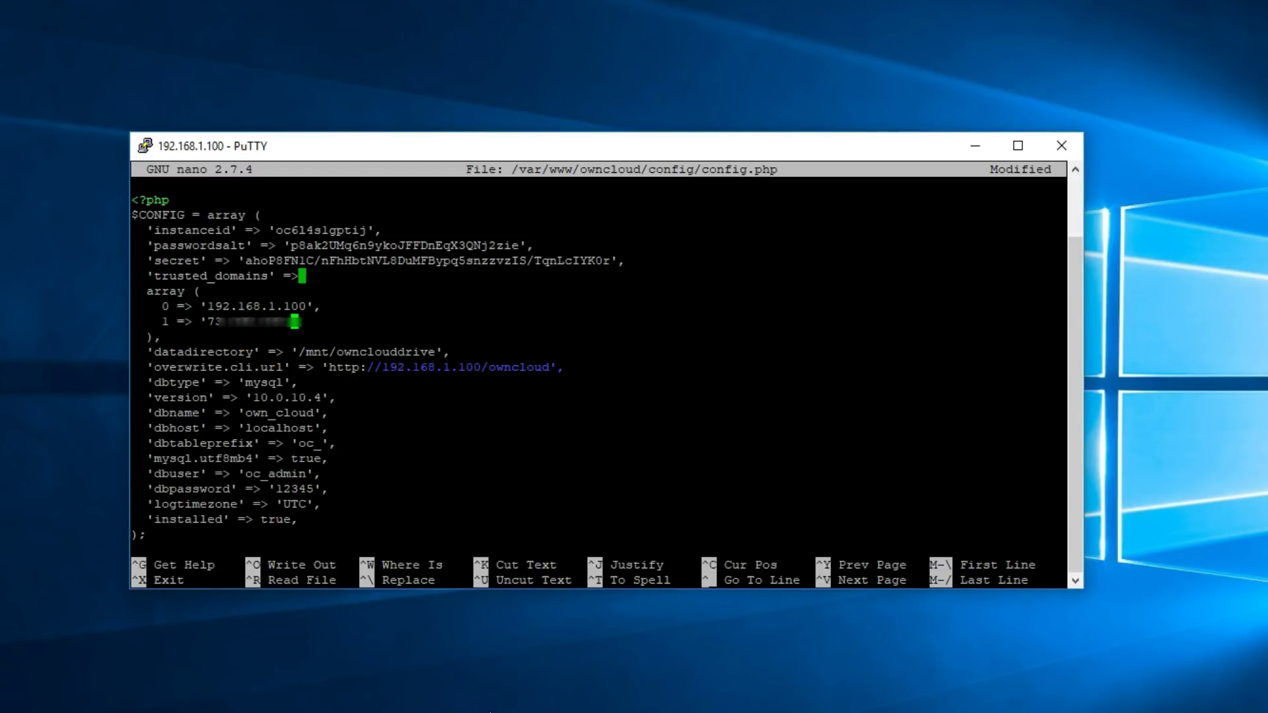
text(x36')
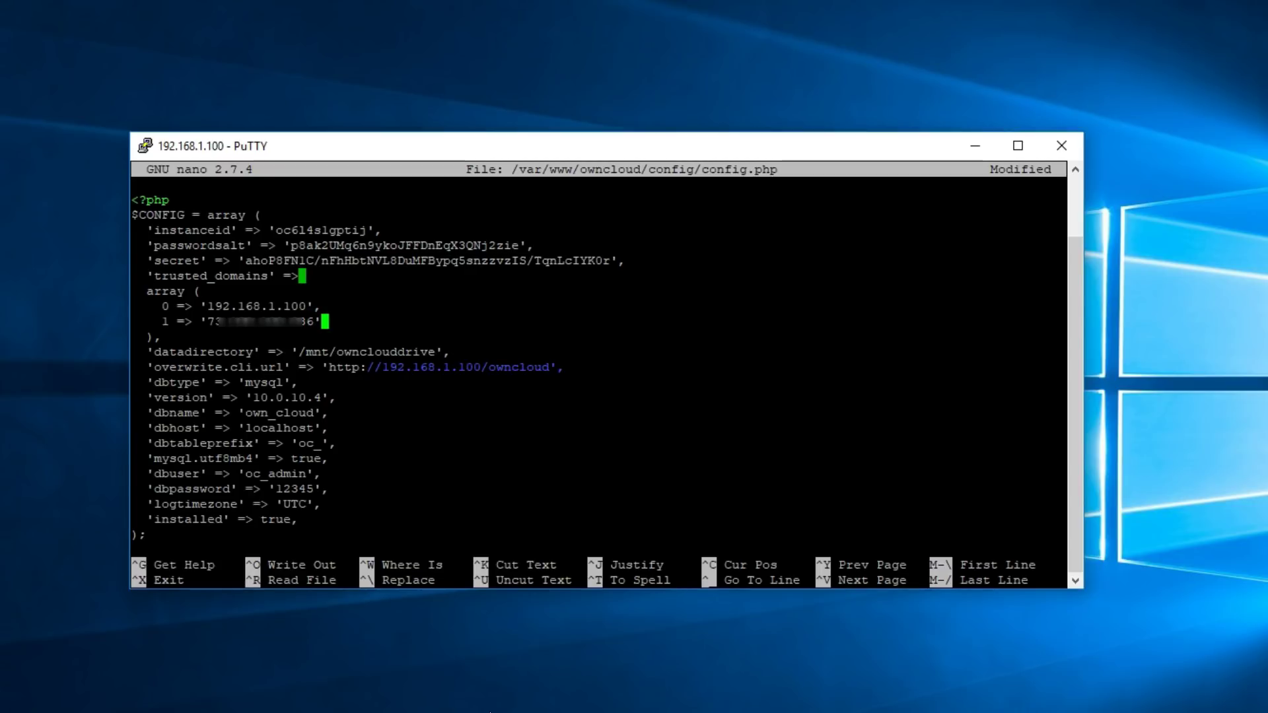
text(,)
Replace 192.168.1.100 in the overwrite.cli.url line with the public IP
key(Down)
key(Down)
key(Down)
key(Right)
key(Right)
key(Right)
key(Right)
key(Right)
key(Right)
key(Right)
key(Right)
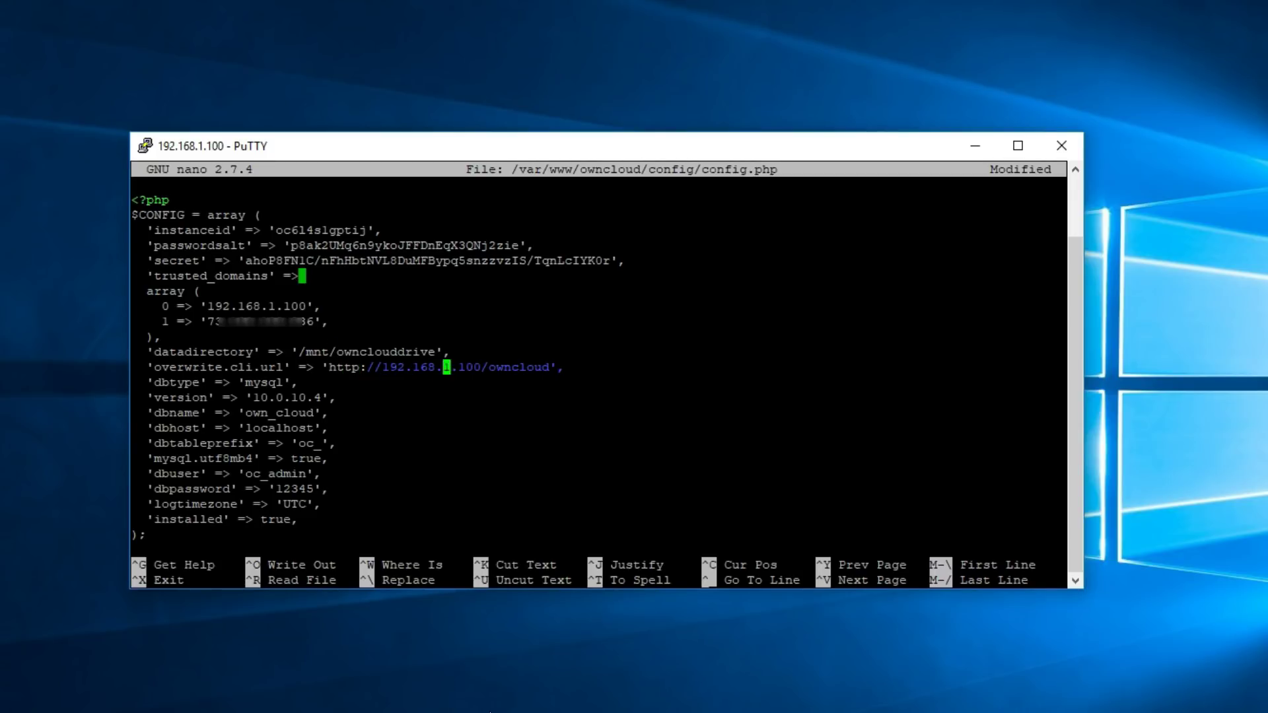
key(Right)
key(Right)
key(Right)
key(Right)
key(Right)
key(BackSpace)
key(BackSpace)
key(BackSpace)
key(BackSpace)
key(BackSpace)
key(BackSpace)
key(BackSpace)
key(BackSpace)
key(BackSpace)
key(BackSpace)
key(BackSpace)
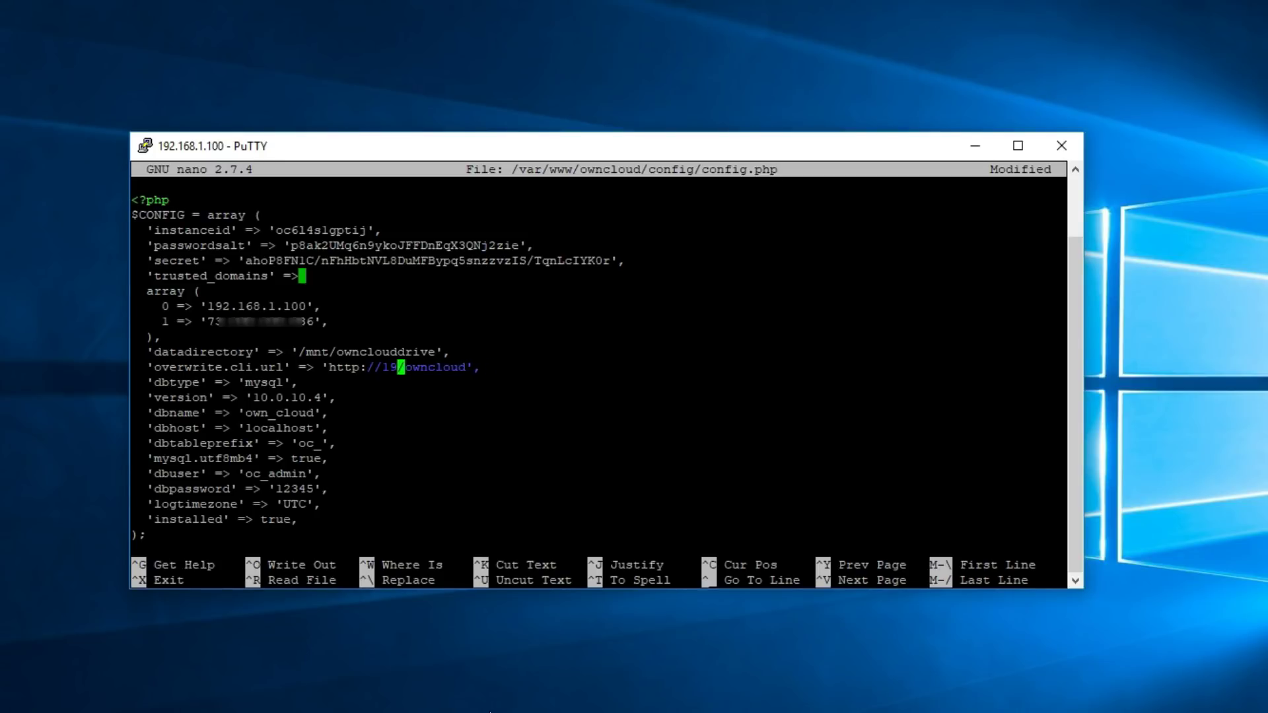
key(BackSpace)
key(BackSpace)
text(73)
text(.xxx.xxx.36)
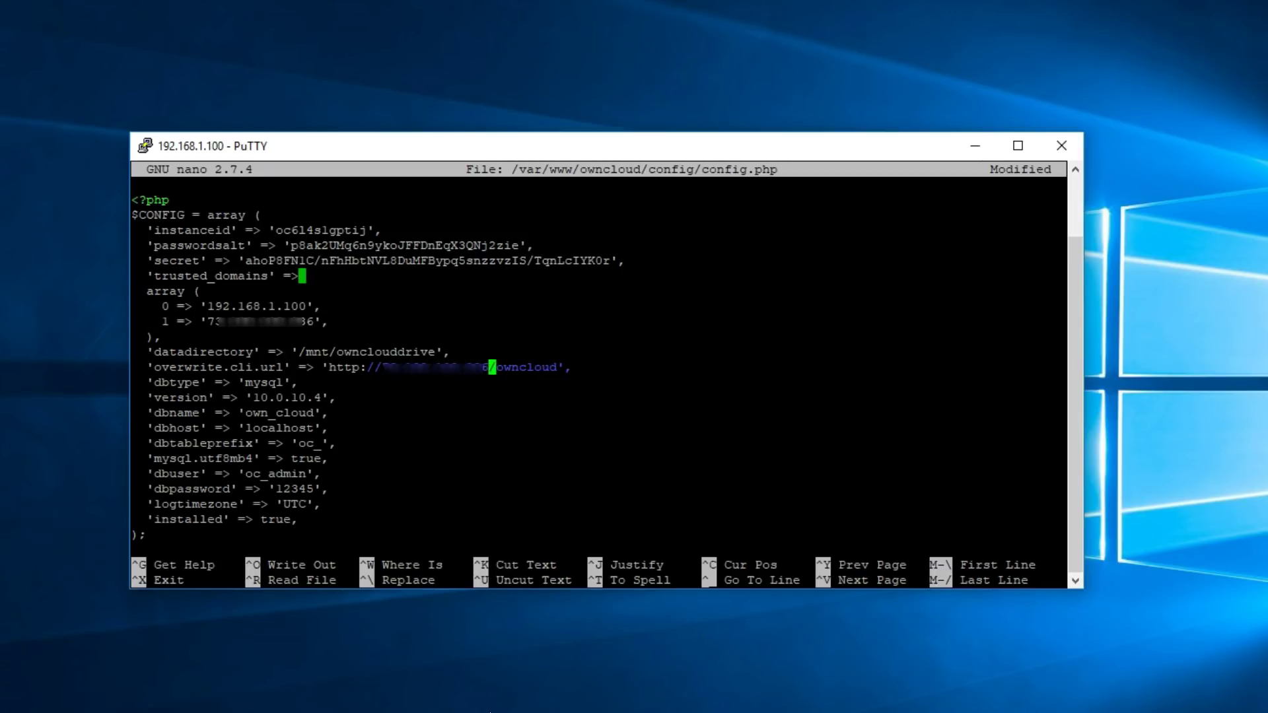
Exit nano, saving the modified config.php
key(ctrl+x)
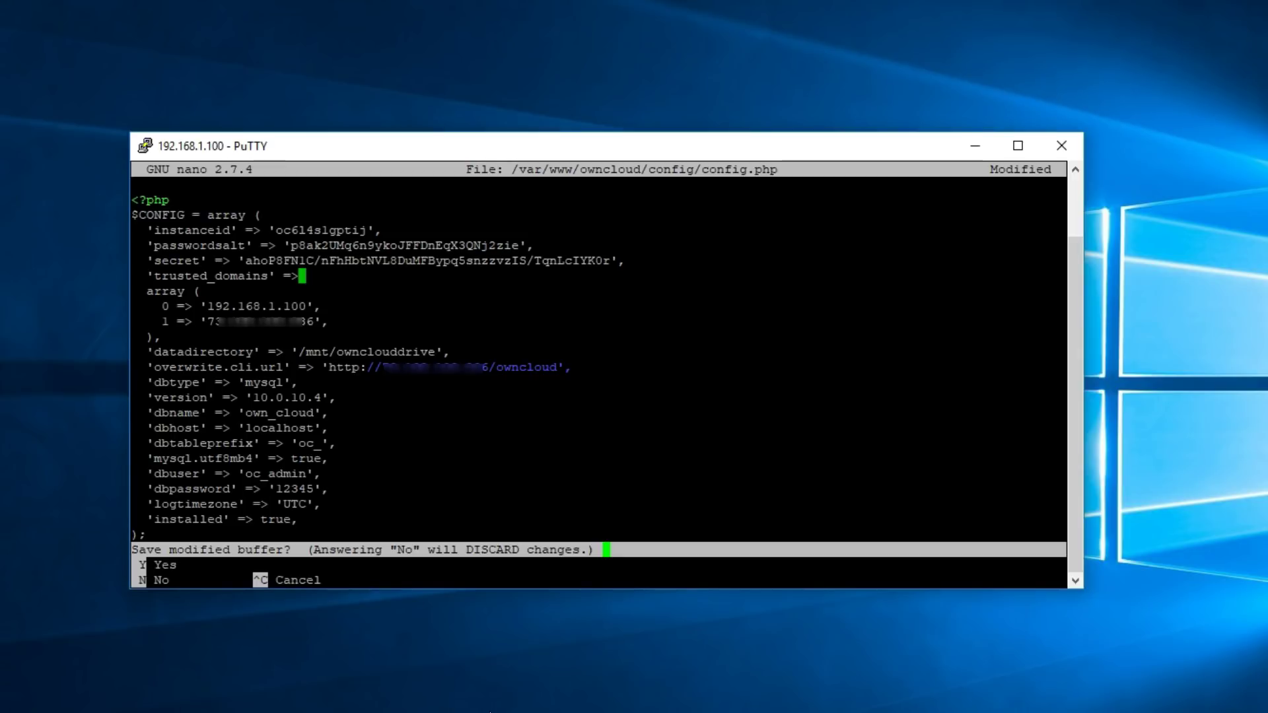
key(y)
key(Return)
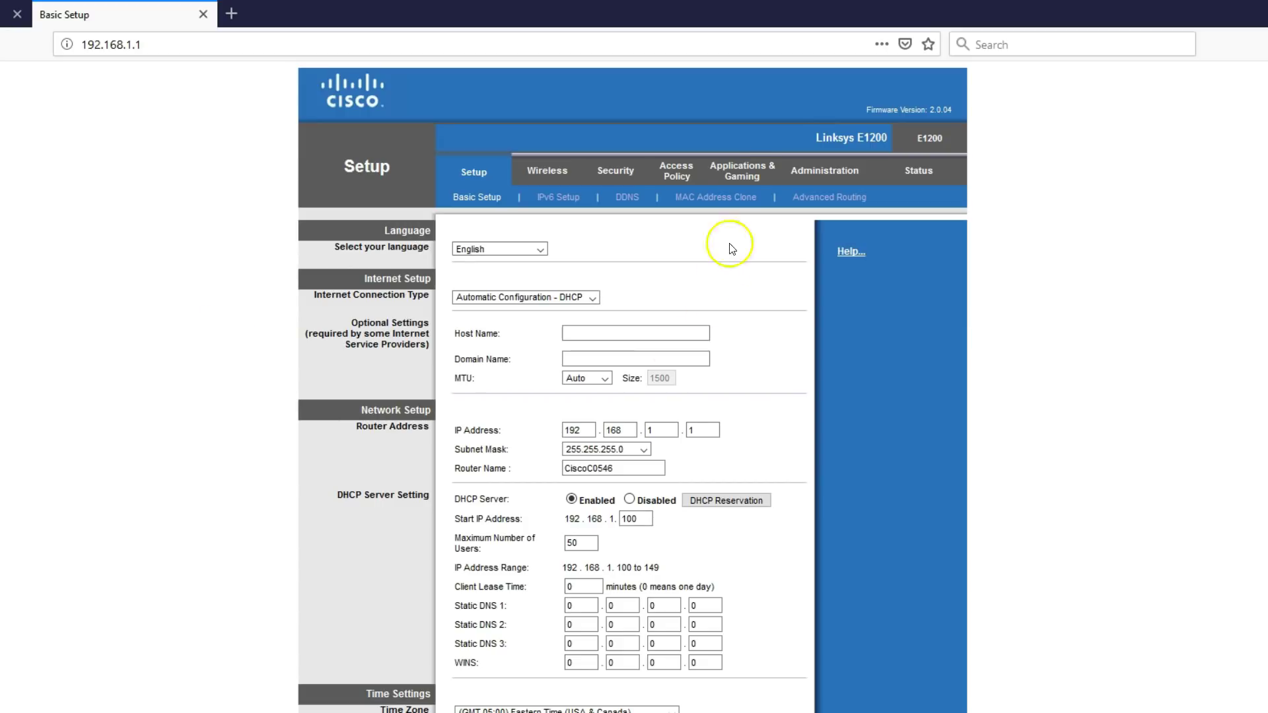
Create the enabled 'owncloud' rule forwarding port 80 to 192.168.1.100 and save it
click(743, 172)
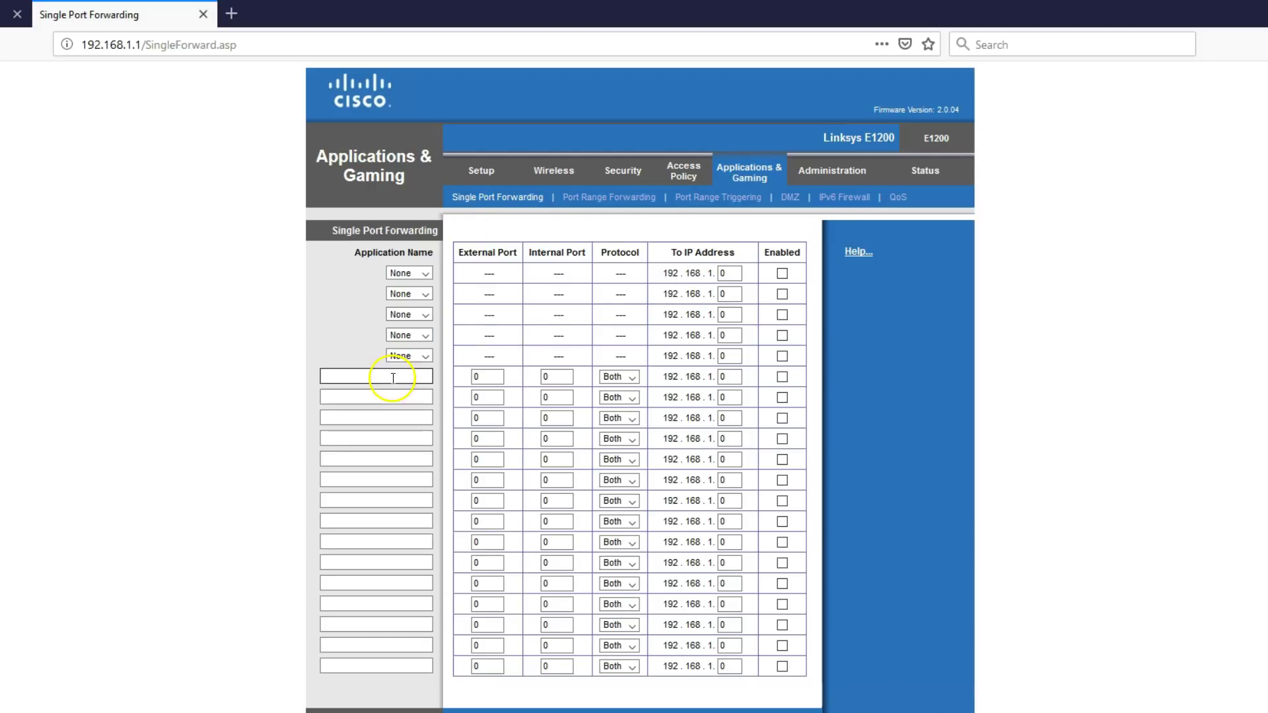
text(owncloud)
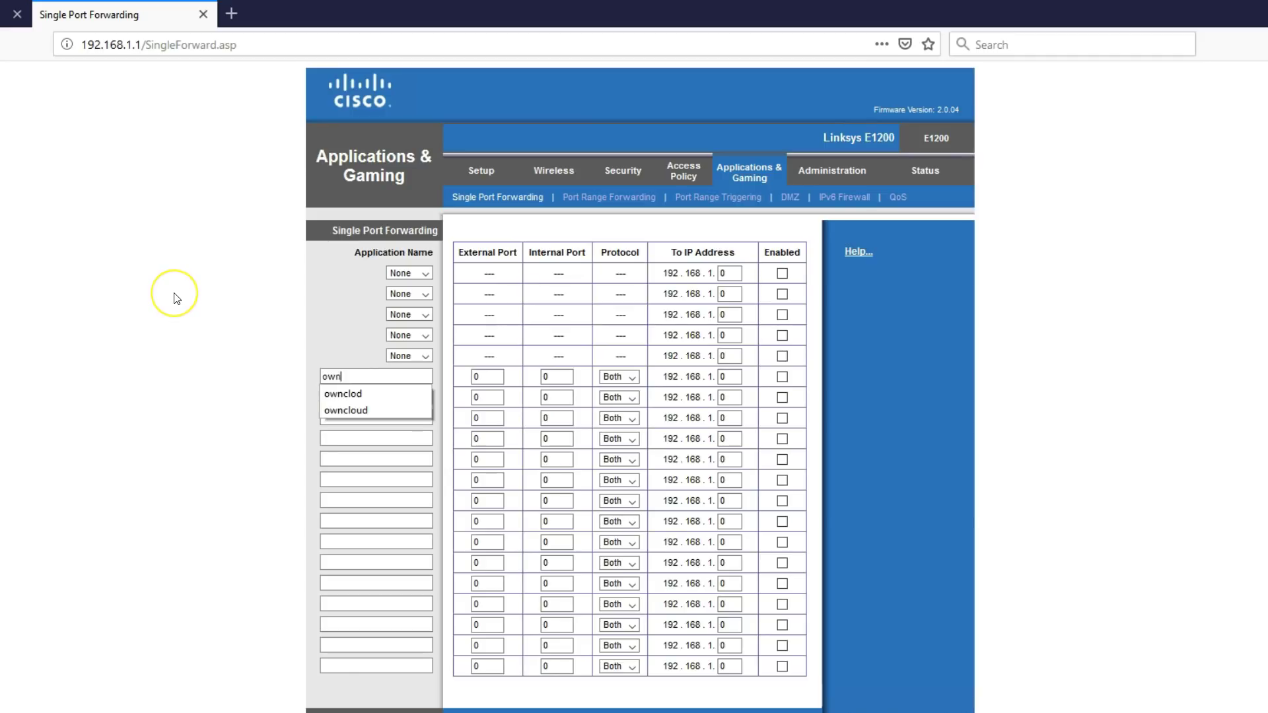
key(Tab)
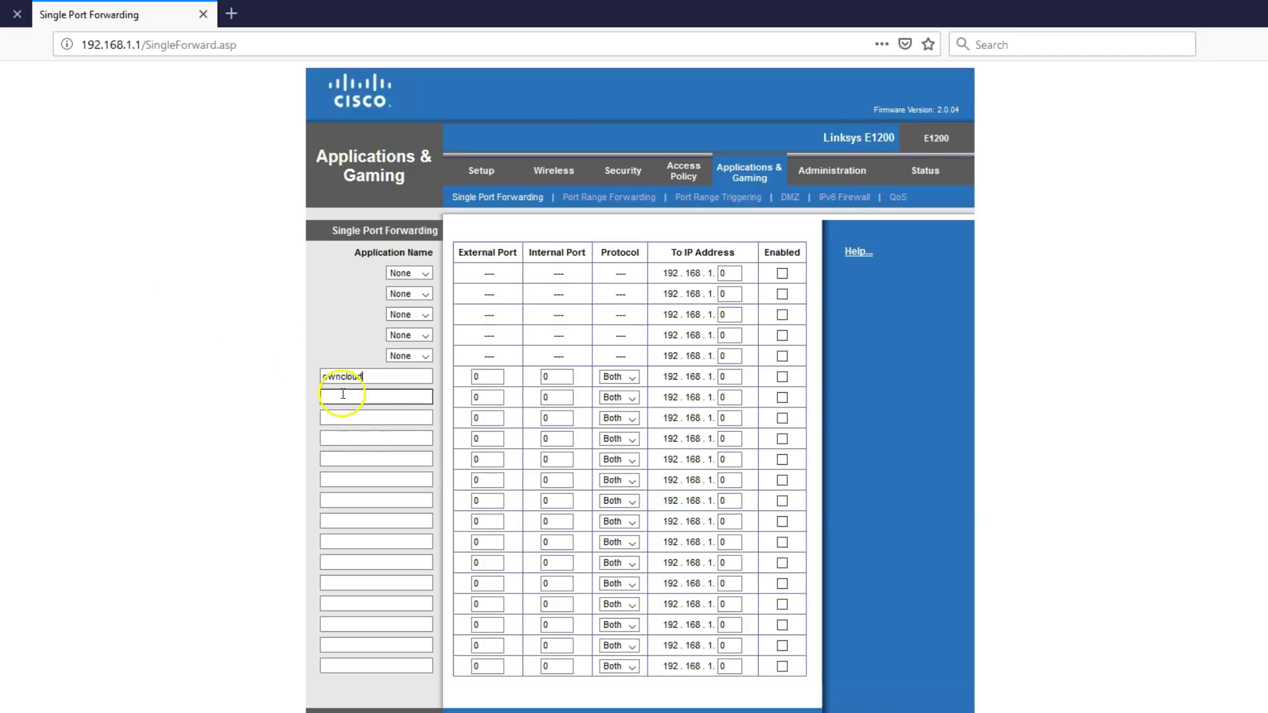
text(80)
key(Tab)
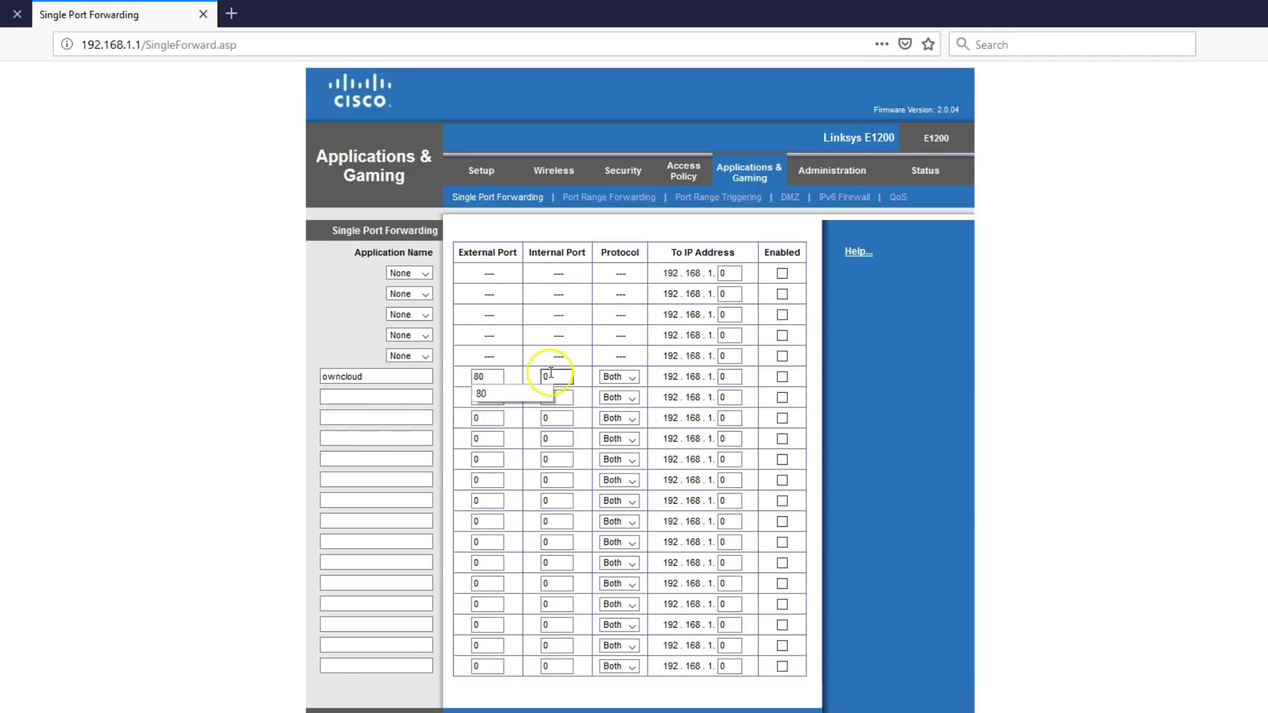
text(80)
click(729, 376)
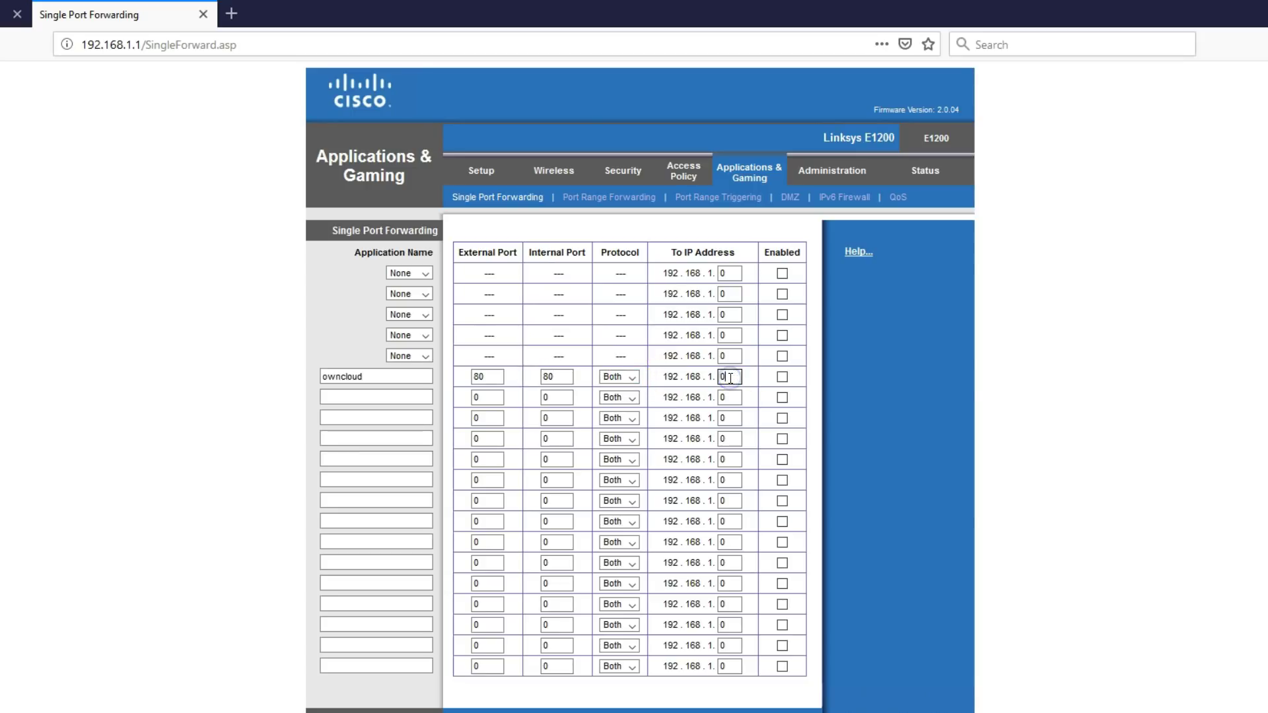
key(BackSpace)
text(100)
click(783, 377)
key(Return)
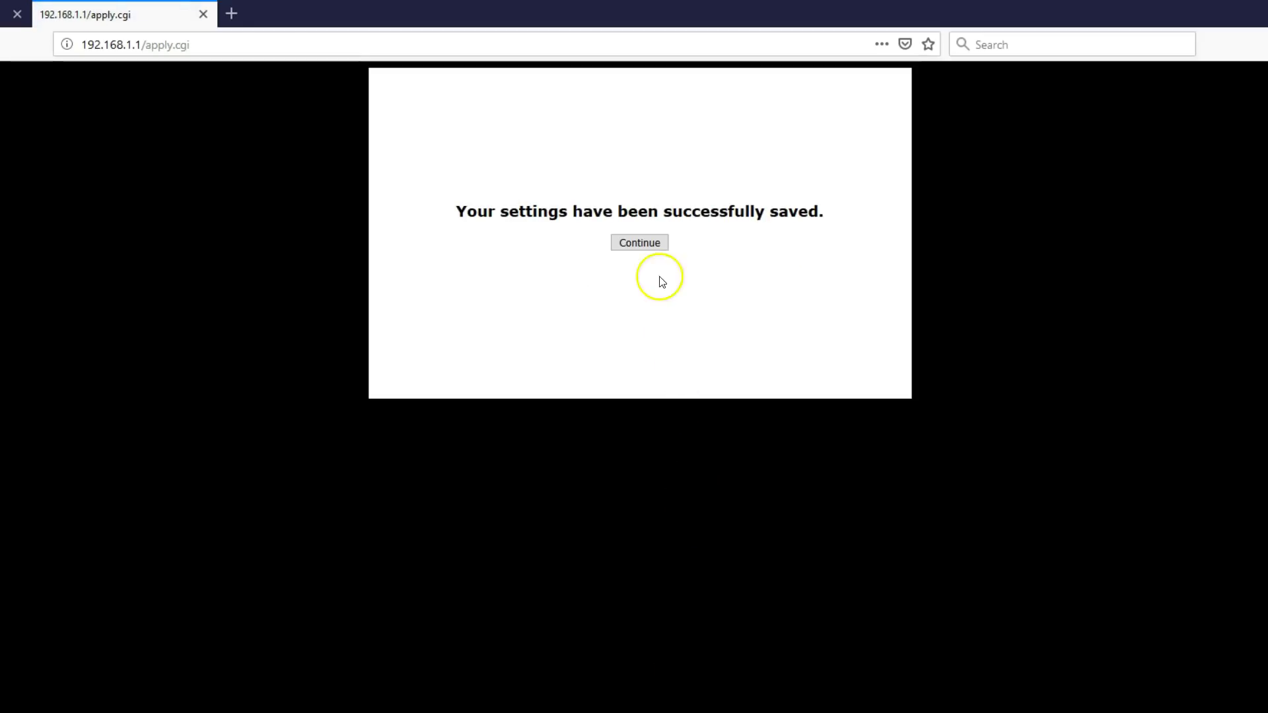
click(639, 243)
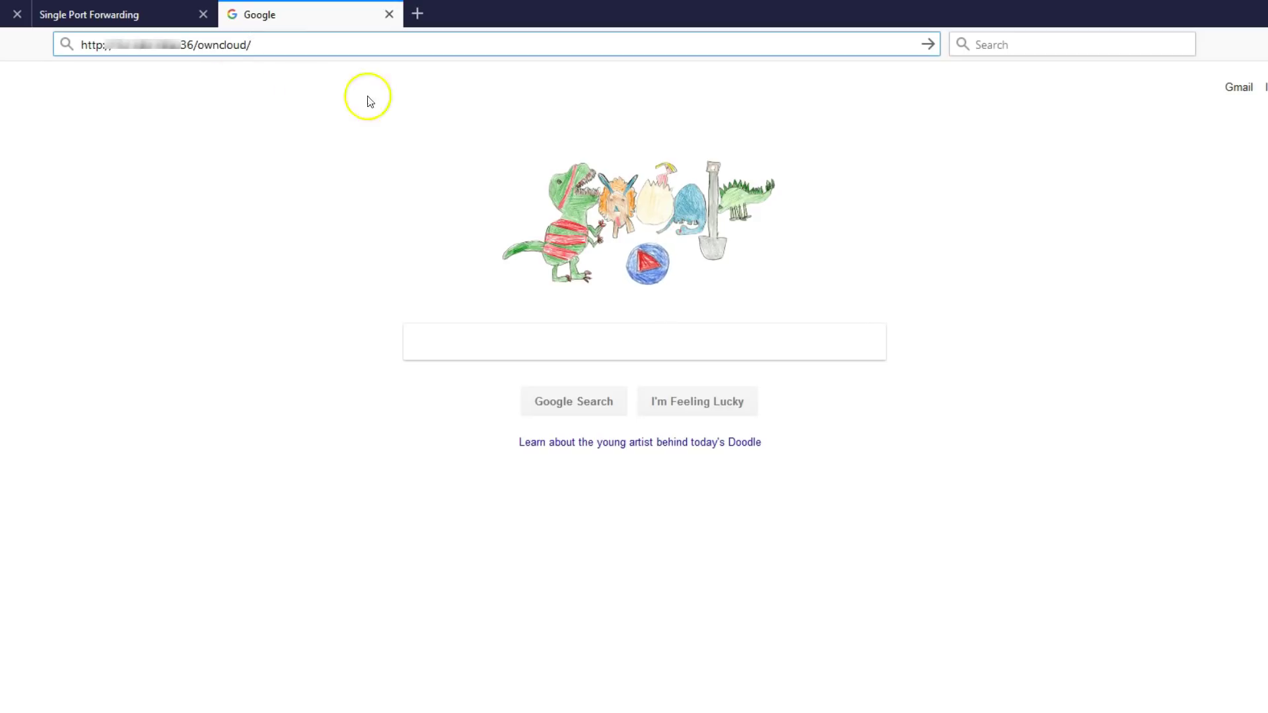
Log into ownCloud as admin via the WAN IP and answer Firefox's save-login prompt
click(928, 44)
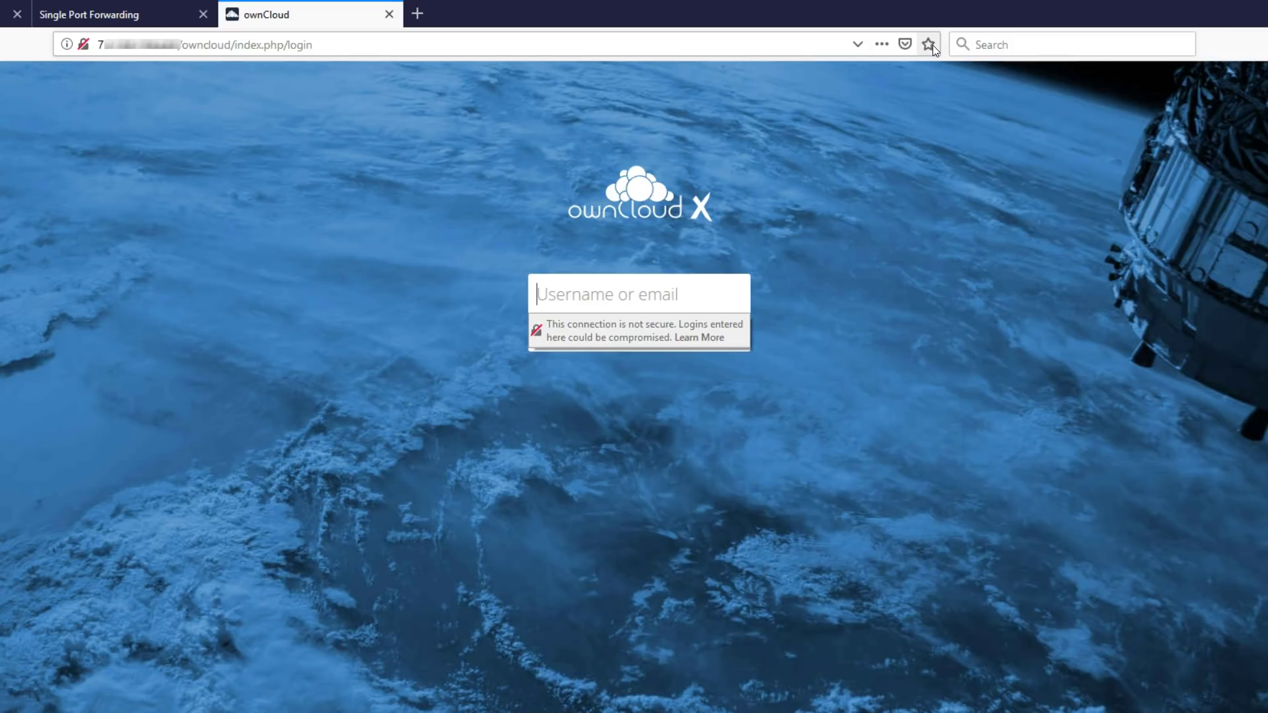
text(ad)
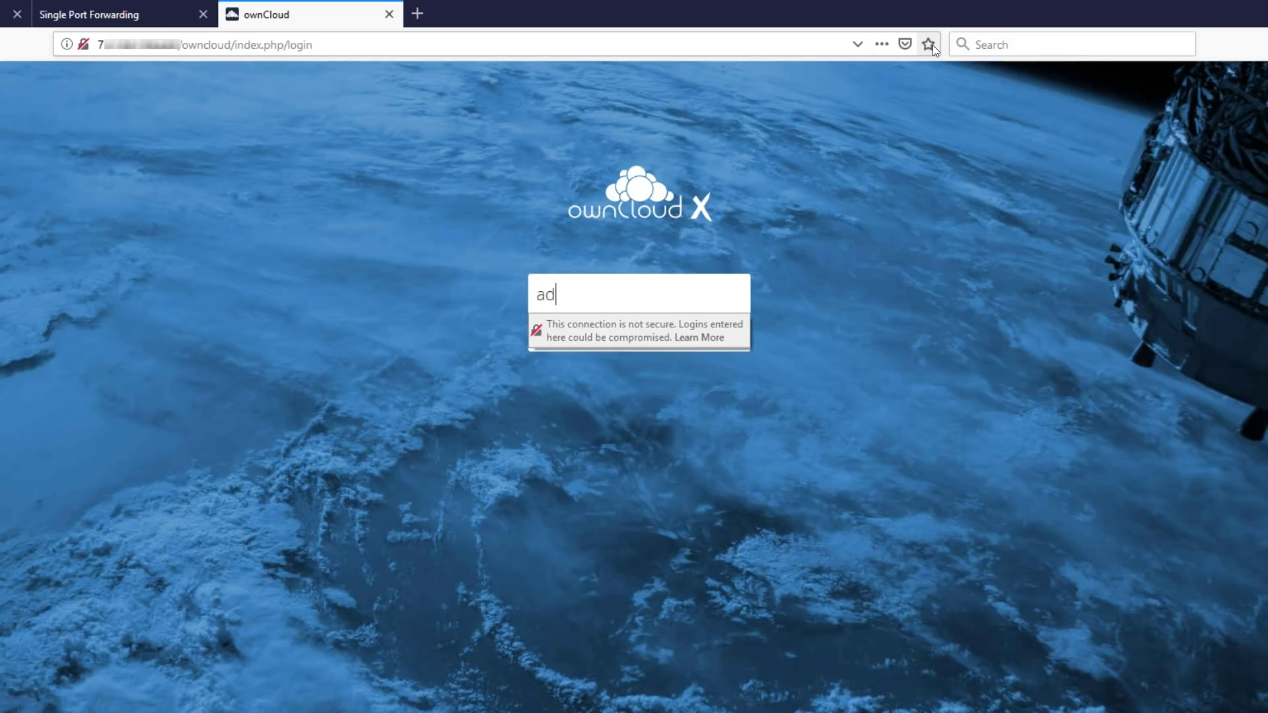
text(min)
key(Tab)
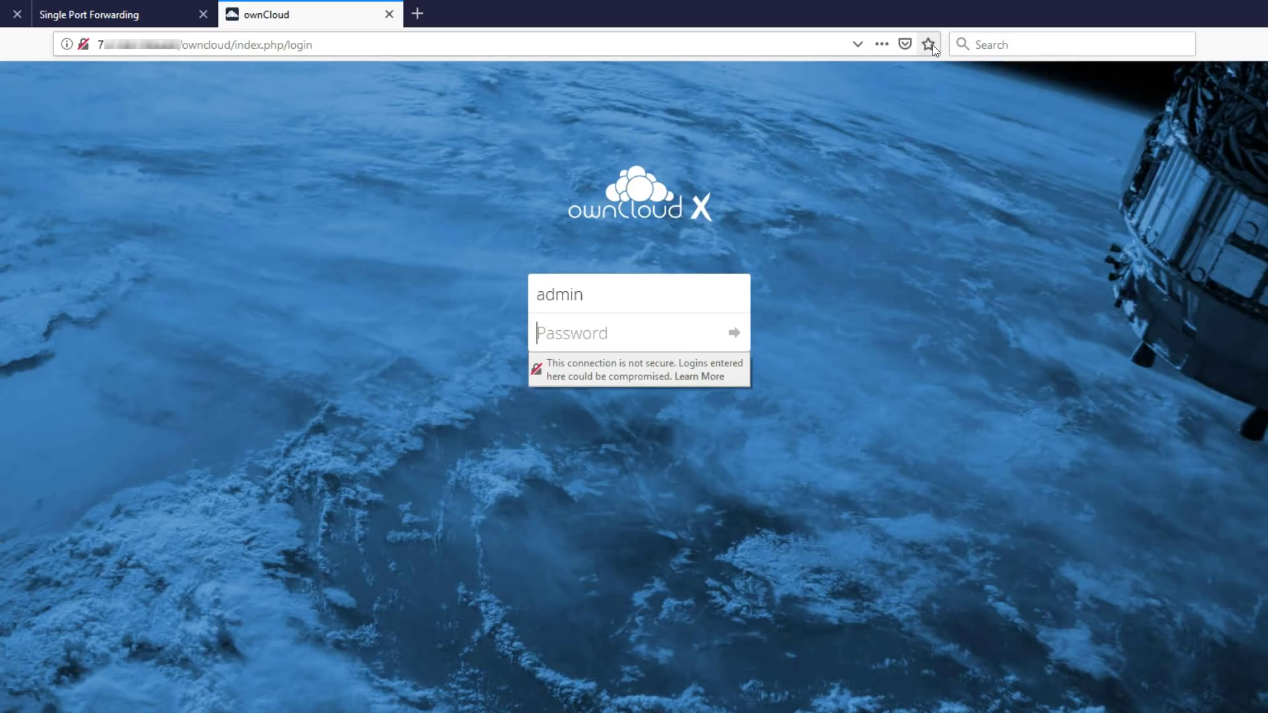
key(Return)
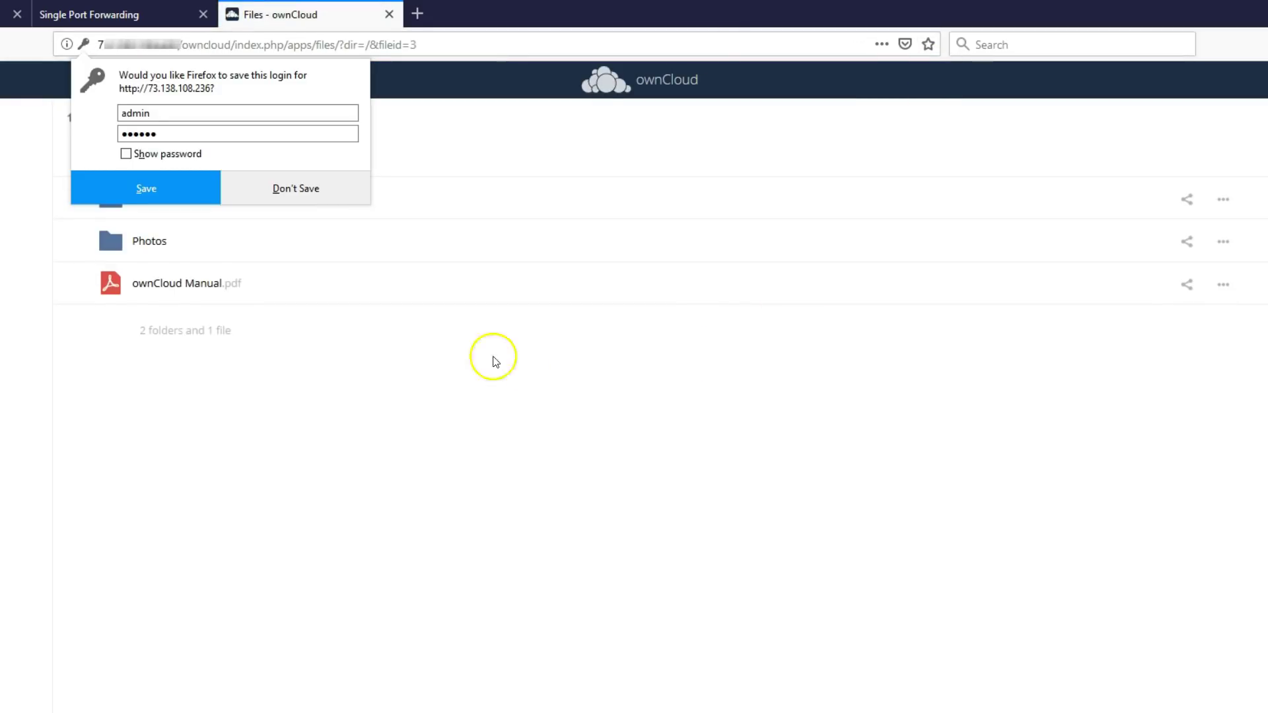
click(145, 188)
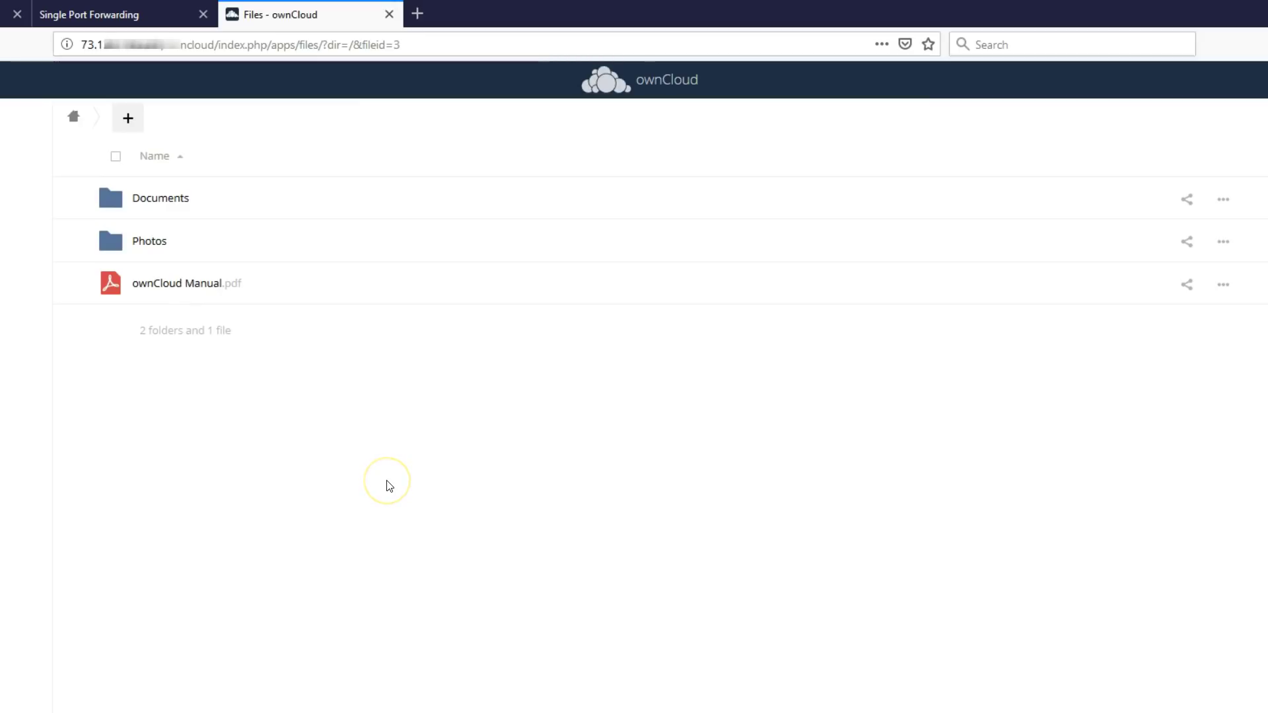